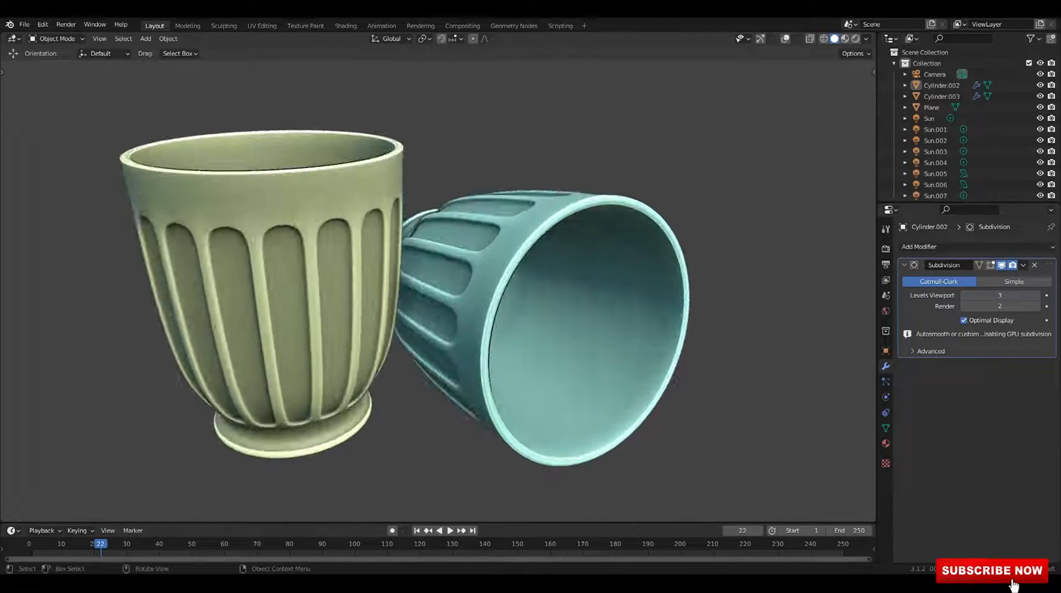
- Examine the finished glass models from several angles in solid and rendered shading, through the camera and in the final render
middle_drag(497, 287, 594, 345)
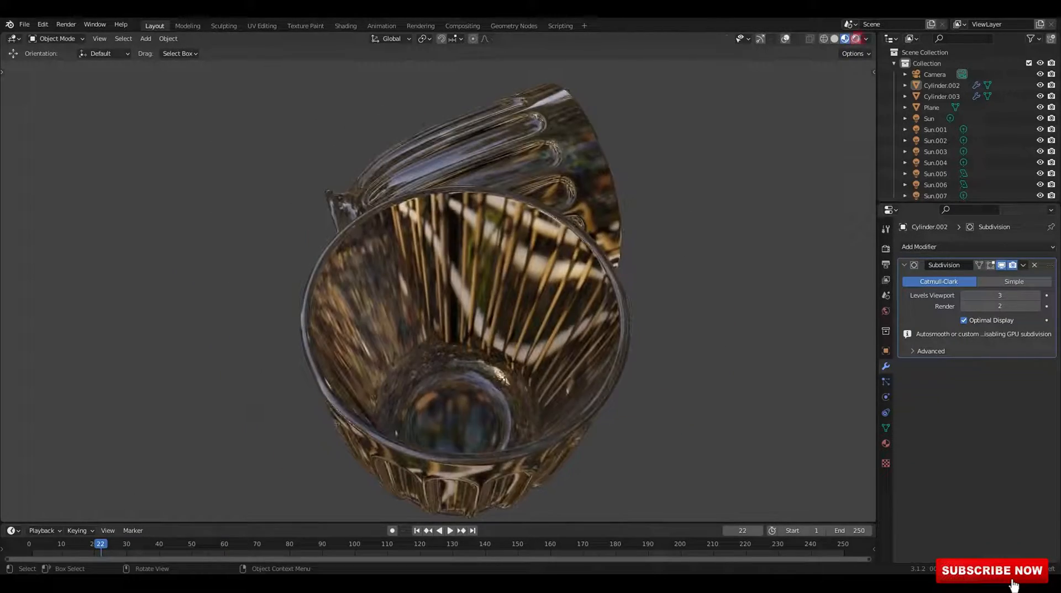
click(856, 39)
mouse_move(818, 260)
alt+mouse_down()
mouse_move(732, 213)
mouse_move(624, 215)
alt+mouse_up()
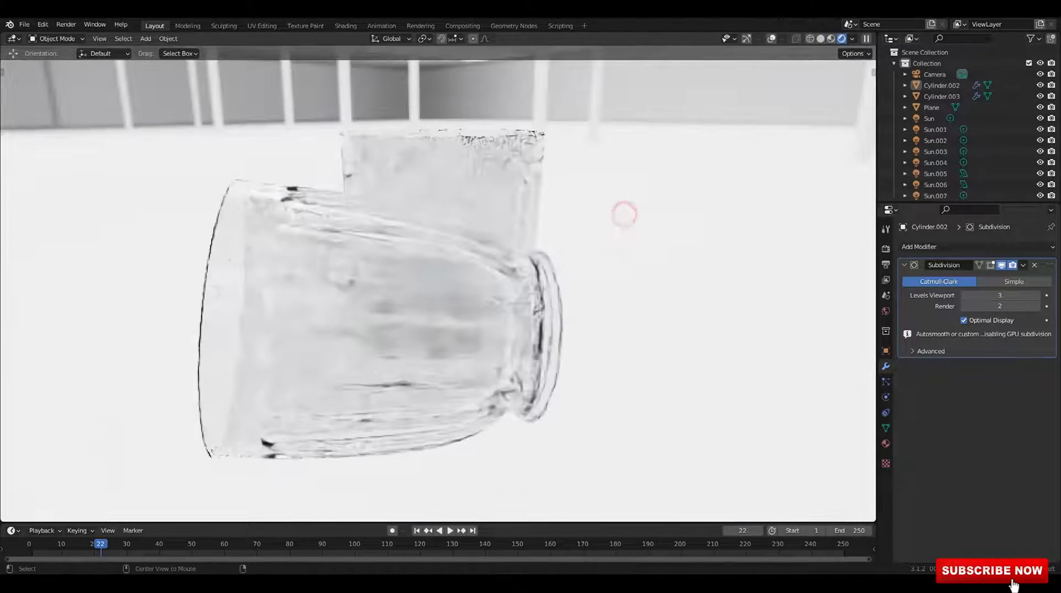
middle_drag(504, 279, 674, 309)
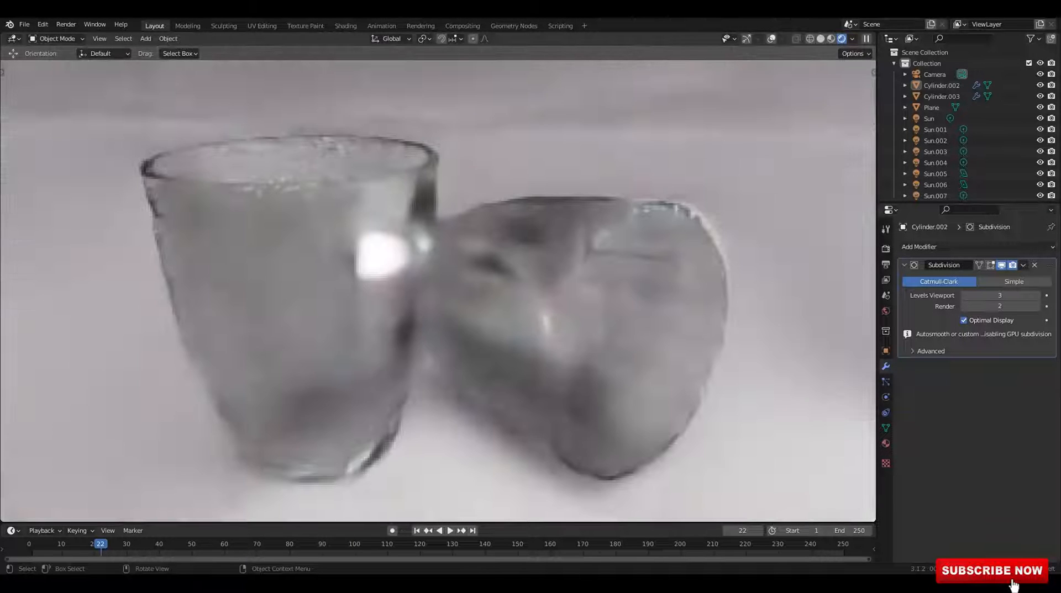
key(KP_0)
key(Home)
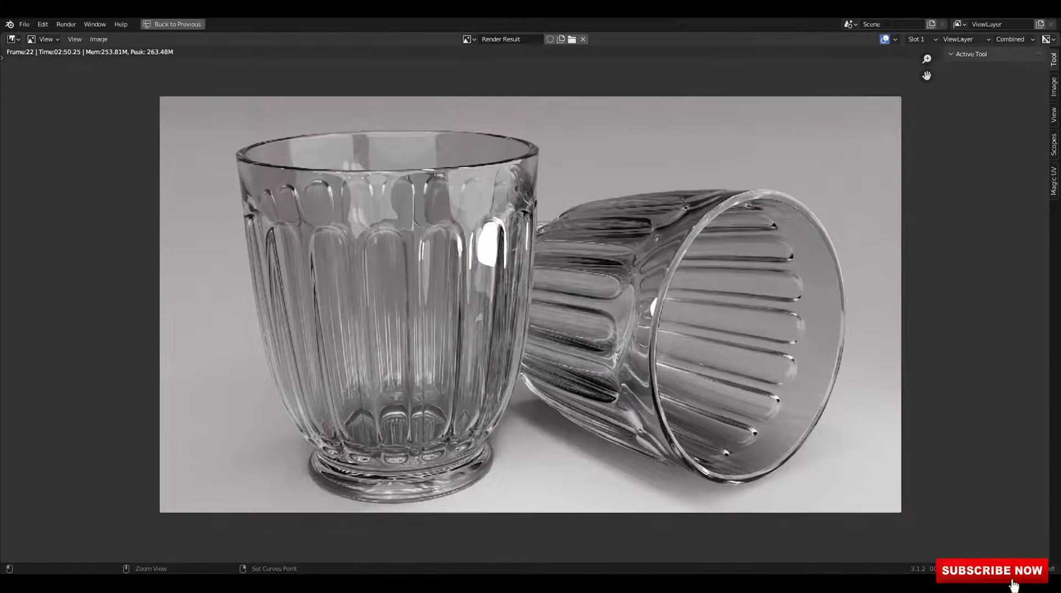
ctrl+middle_drag(530, 305, 530, 257)
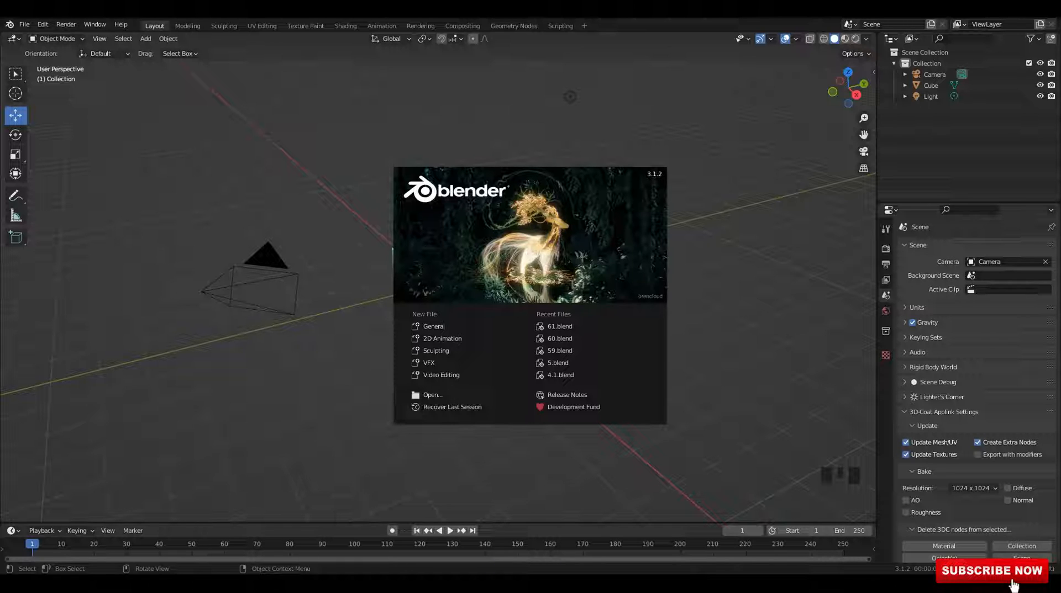
- Delete the default camera, cube and light to leave an empty scene
key(n)
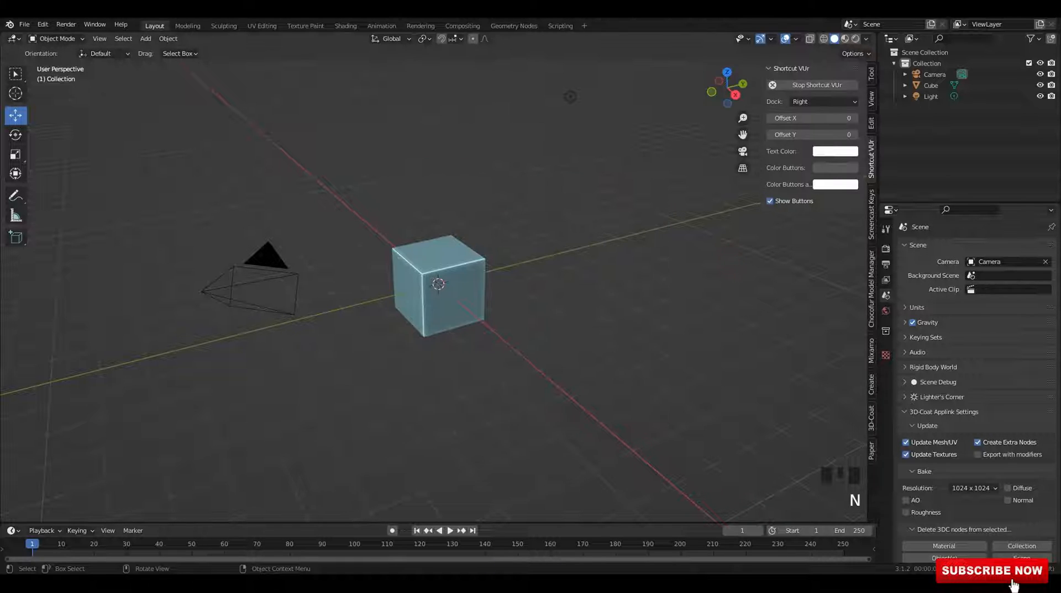
key(n)
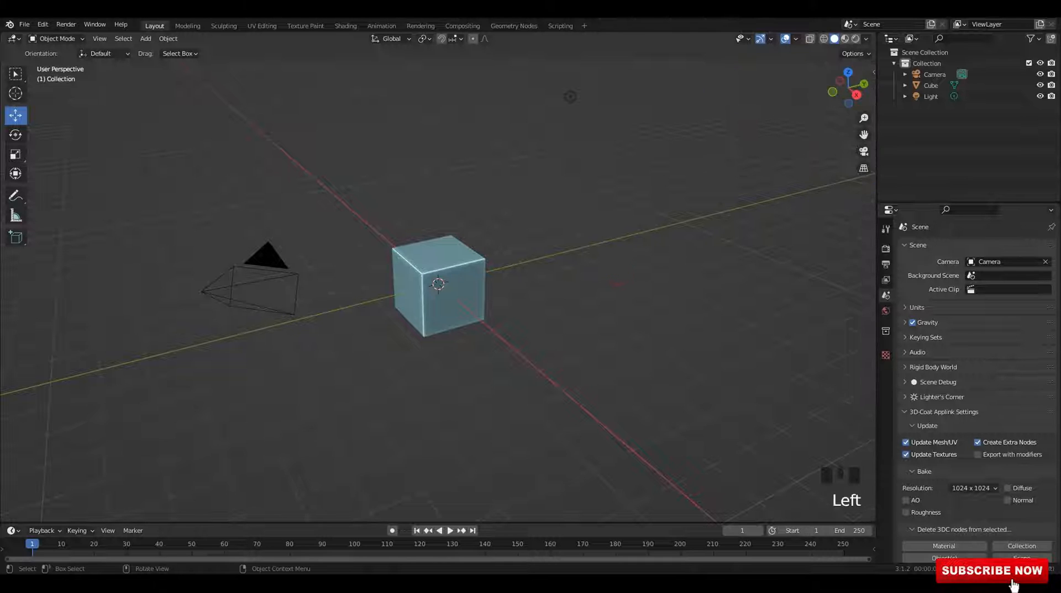
middle_drag(552, 276, 540, 302)
key(a)
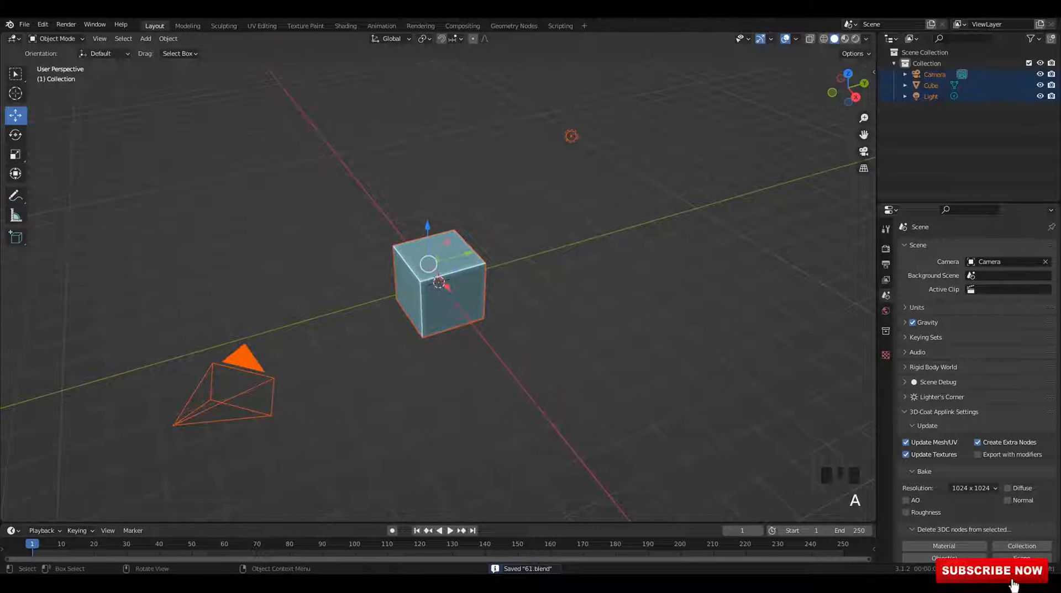
key(x)
- Add a cylinder mesh to the scene and set its vertex count to 18
key(shift+a)
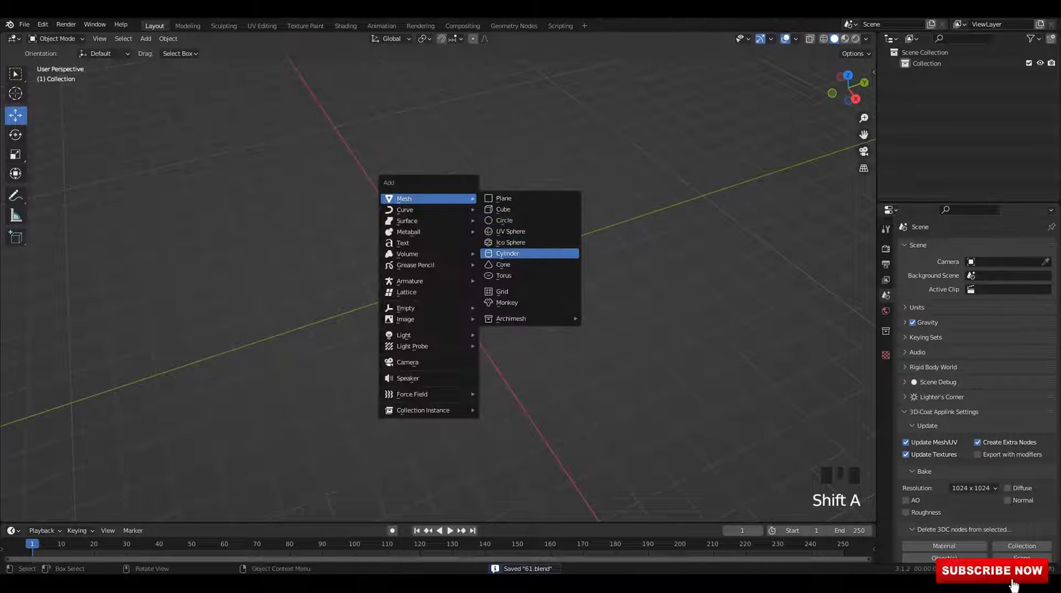
click(507, 253)
scroll(507, 254, up, 1)
key(grave)
middle_drag(507, 254, 416, 235)
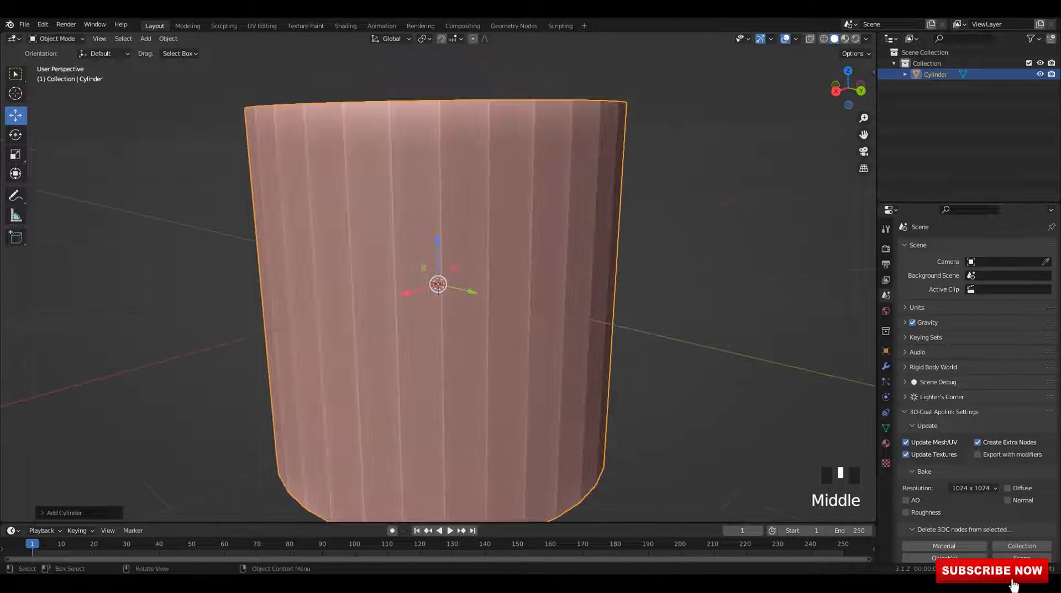
click(83, 514)
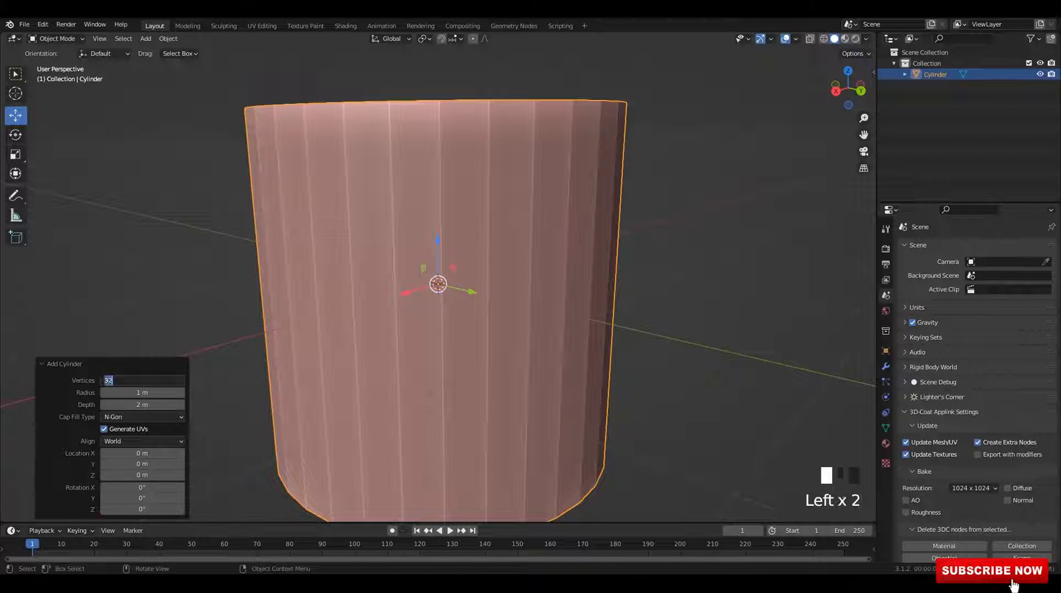
key(Return)
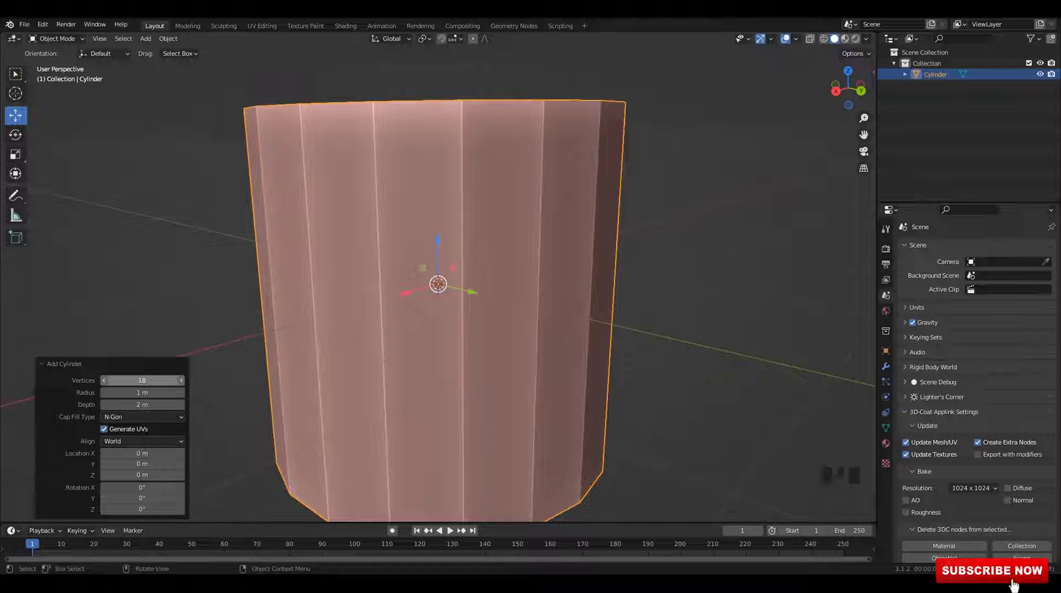
- Try vertex counts of 3 and 15 on the cylinder before restoring 18
click(142, 381)
key(Return)
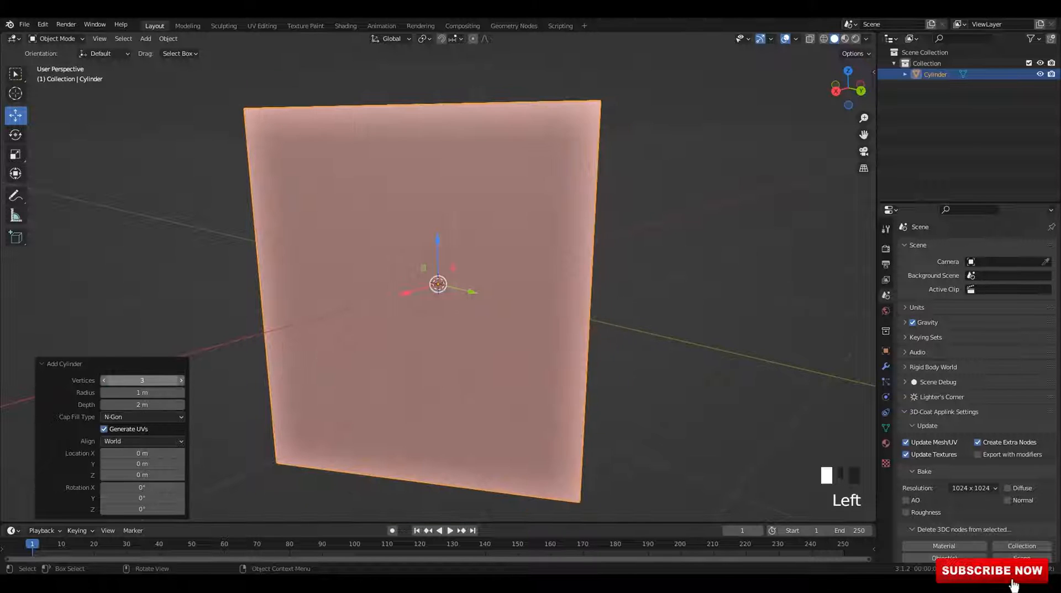
text(2)
key(Return)
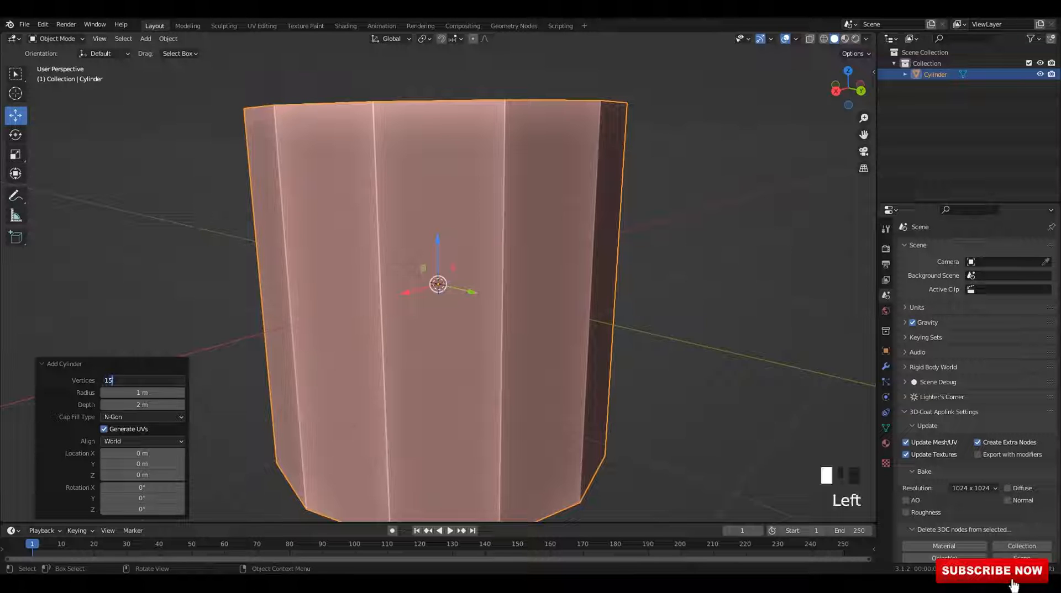
key(Return)
text(8)
key(Return)
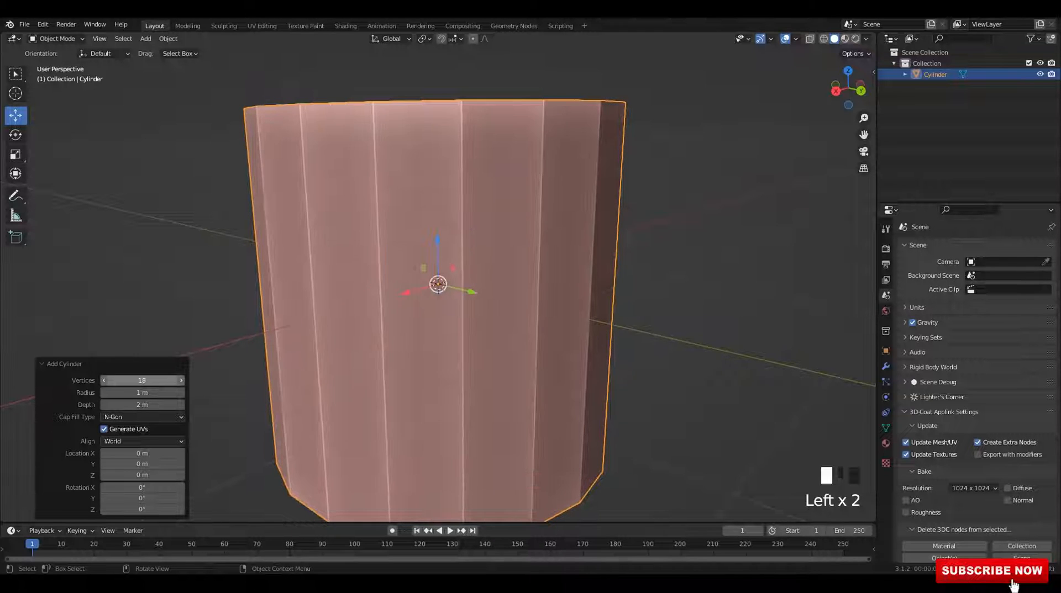
- Shade the cylinder smooth and enable Auto Smooth at 30° for its normals
click(504, 206)
right_click(505, 206)
click(504, 206)
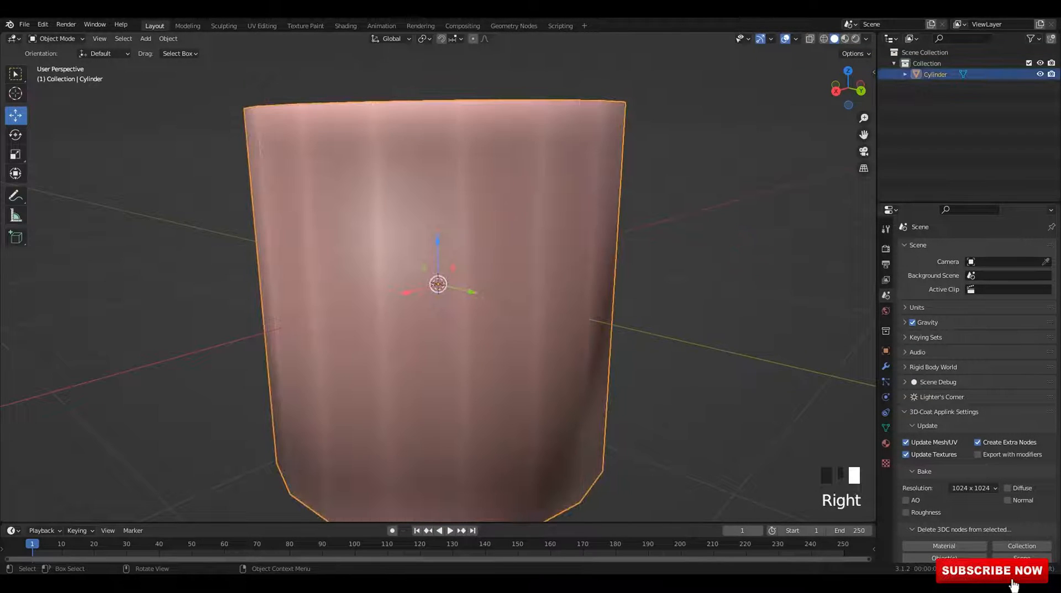
click(886, 428)
click(964, 478)
- Raise the cylinder about 1 m along Z so its base rests on the ground, and apply its transforms
alt+middle_drag(469, 276, 515, 307)
drag(437, 271, 437, 156)
key(grave)
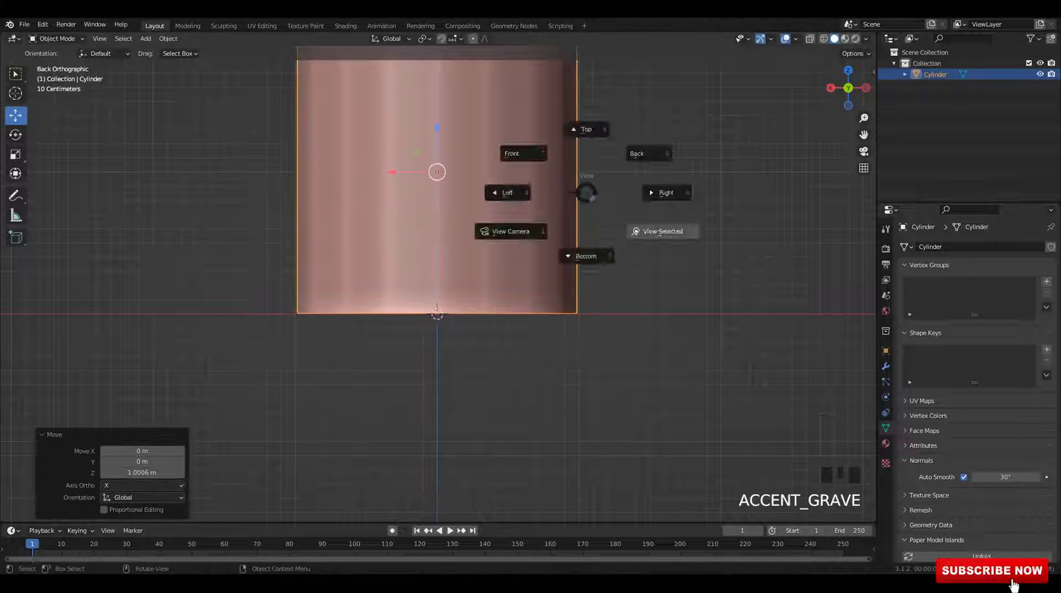
middle_drag(580, 189, 619, 166)
scroll(518, 300, down, 2)
key(Tab)
key(Tab)
key(ctrl+a)
click(519, 301)
- Bevel the edges of the cylinder's bottom face with 5 segments and a width of about 0.52 m
key(Tab)
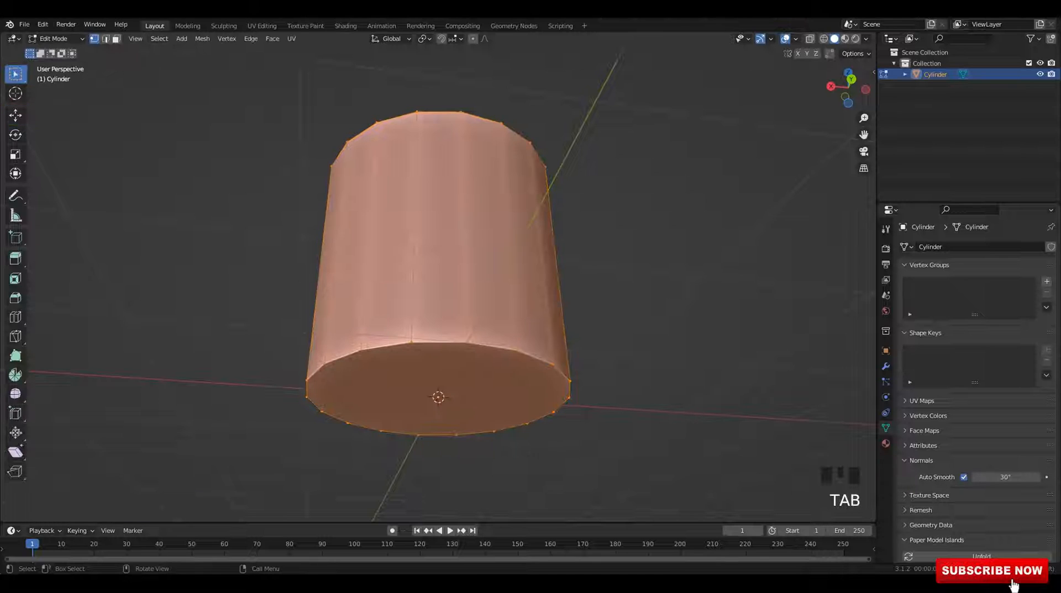
key(3)
click(466, 376)
alt+middle_drag(466, 375, 497, 378)
key(ctrl+s)
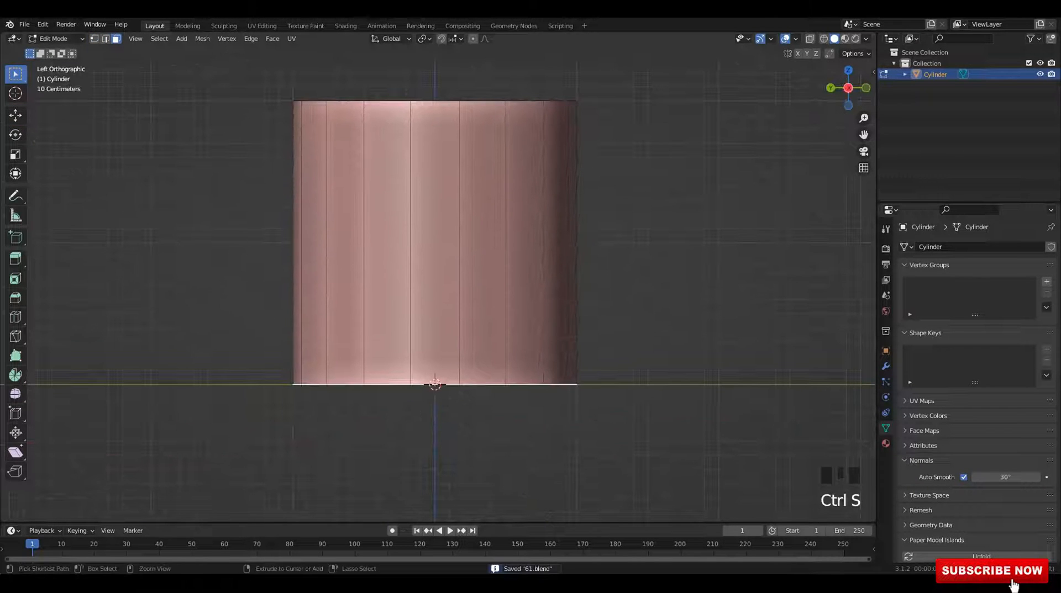
key(ctrl+b)
scroll(635, 370, up, 1)
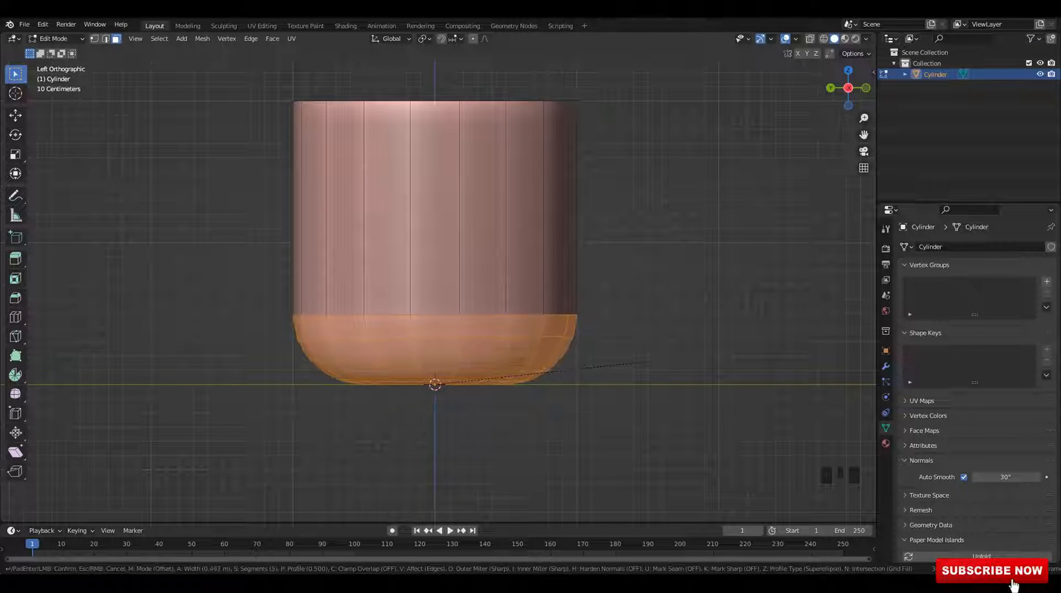
click(649, 363)
- Stretch the beveled lower section by about 1.79 along Z and raise it about 0.21 m
key(s)
key(z)
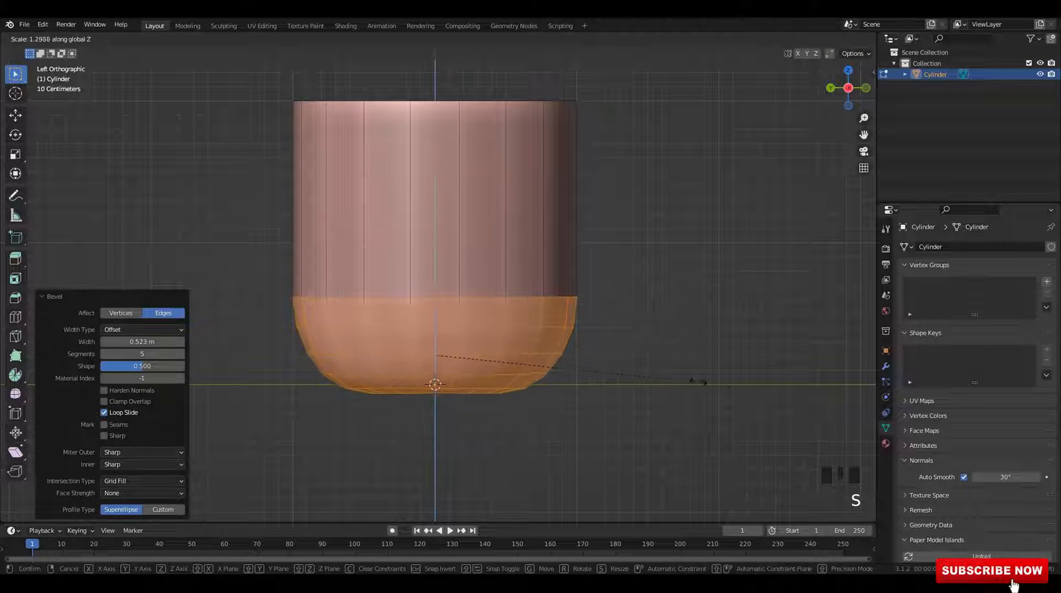
click(794, 400)
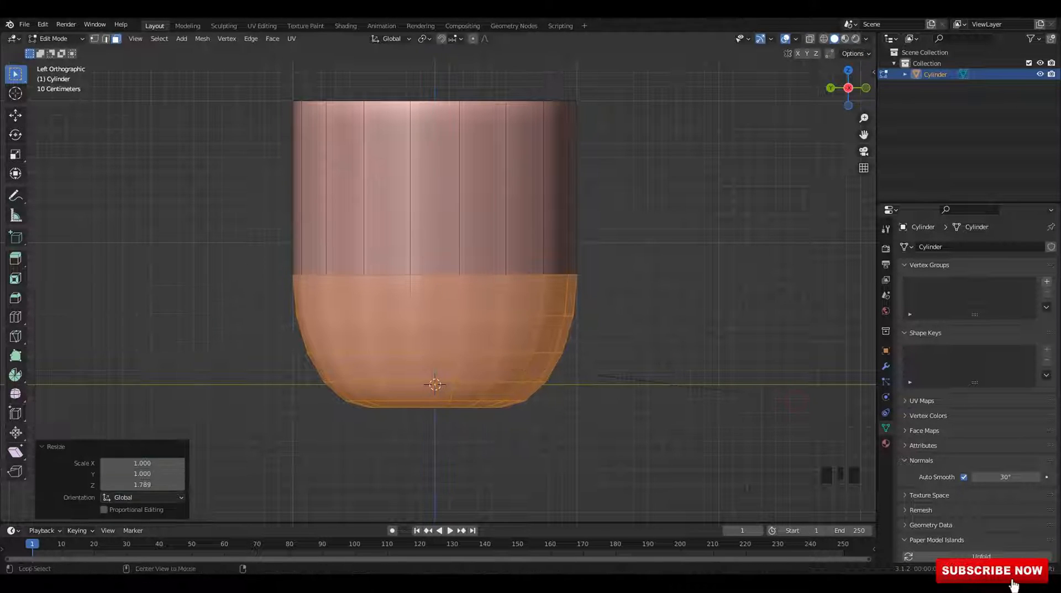
key(alt+z)
drag(435, 312, 435, 282)
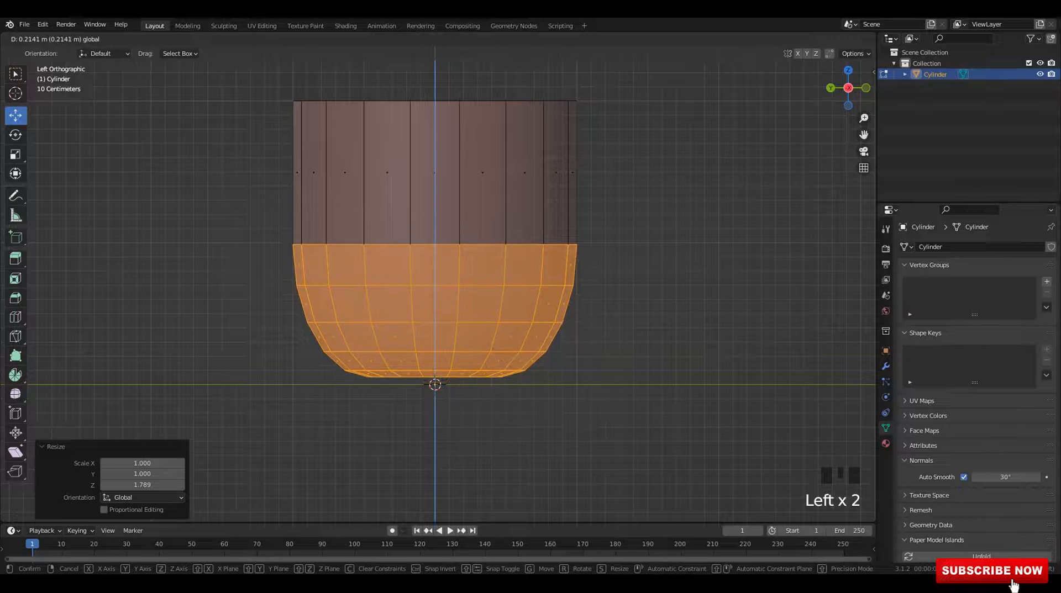
key(alt+z)
key(Tab)
middle_drag(481, 293, 473, 252)
key(Tab)
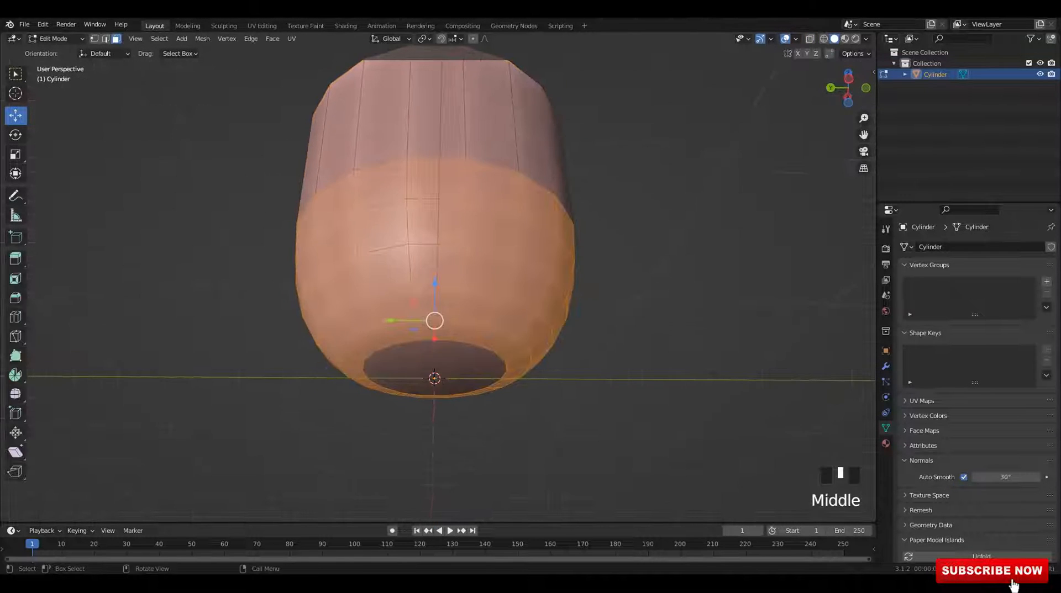
- Select the glass's bottom face and lower it slightly along the Z axis
click(450, 369)
scroll(450, 369, up, 1)
key(KP_1)
scroll(442, 343, up, 2)
key(ctrl+s)
drag(435, 276, 436, 296)
scroll(436, 299, down, 3)
- Undo the misplaced face selection and extrude the bottom face to start the foot of the glass
click(460, 265)
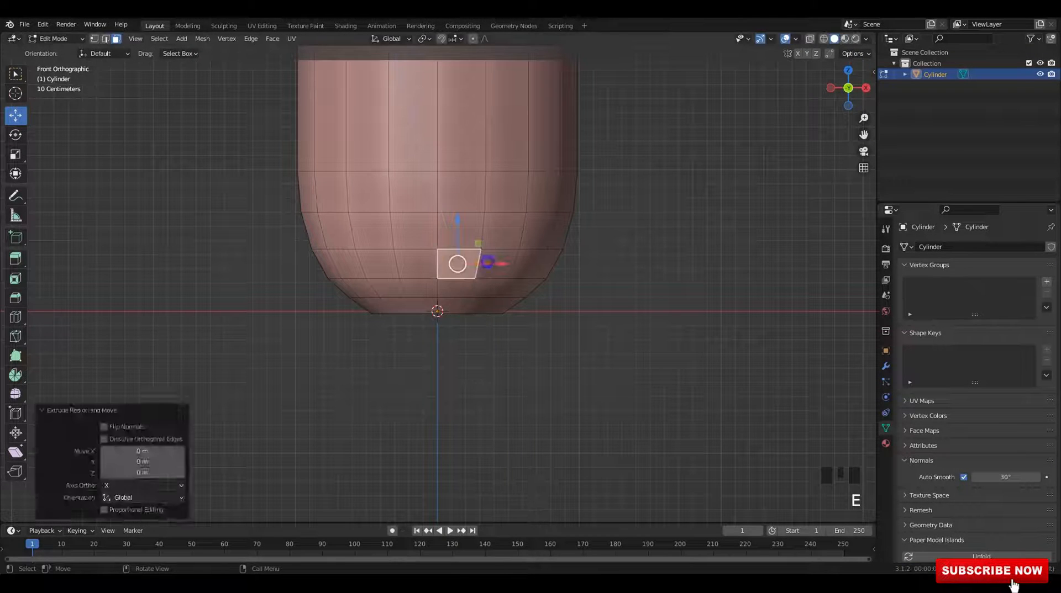
key(ctrl+z)
key(ctrl+z)
key(e)
right_click(457, 265)
- Raise the whole glass along Z to make room for the foot and apply its transforms
mouse_move(436, 268)
mouse_down()
mouse_move(436, 280)
mouse_move(437, 251)
mouse_up()
scroll(436, 281, down, 2)
key(Tab)
key(ctrl+a)
click(594, 292)
scroll(552, 290, up, 2)
shift+middle_drag(553, 287, 549, 293)
drag(433, 279, 433, 270)
key(Tab)
- Extrude the foot's bottom face downward about 0.12 m to the ground line
scroll(434, 272, up, 2)
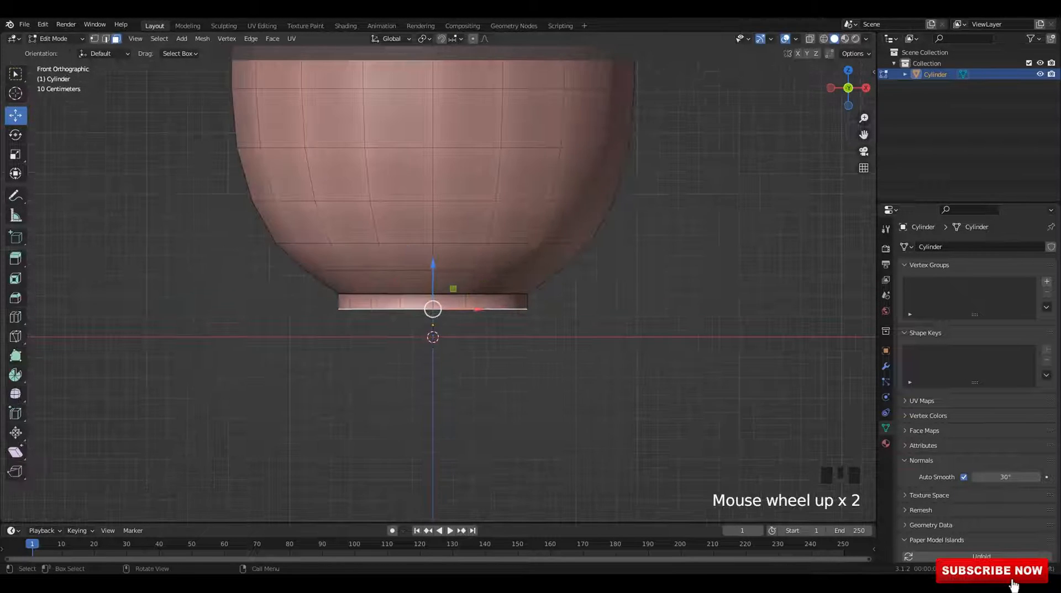
mouse_move(442, 277)
alt+middle_down()
mouse_move(486, 276)
mouse_move(434, 276)
alt+middle_up()
key(ctrl+s)
drag(432, 266, 433, 266)
key(e)
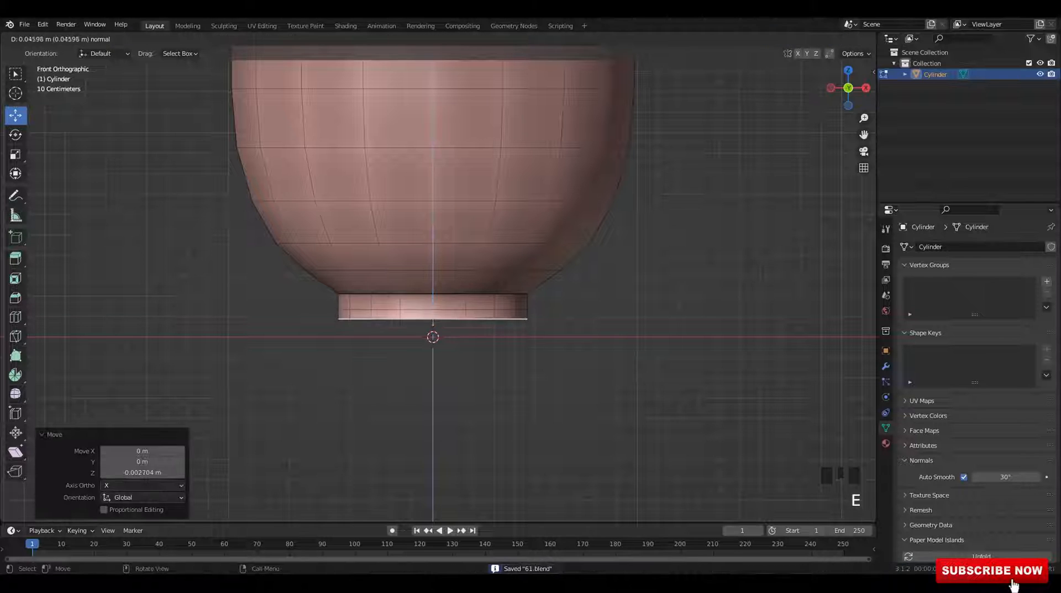
click(432, 326)
- Select the foot's two lower vertex rings in X-ray, scale them along Z and lower them about 0.03 m
key(alt+z)
scroll(433, 326, up, 1)
key(q)
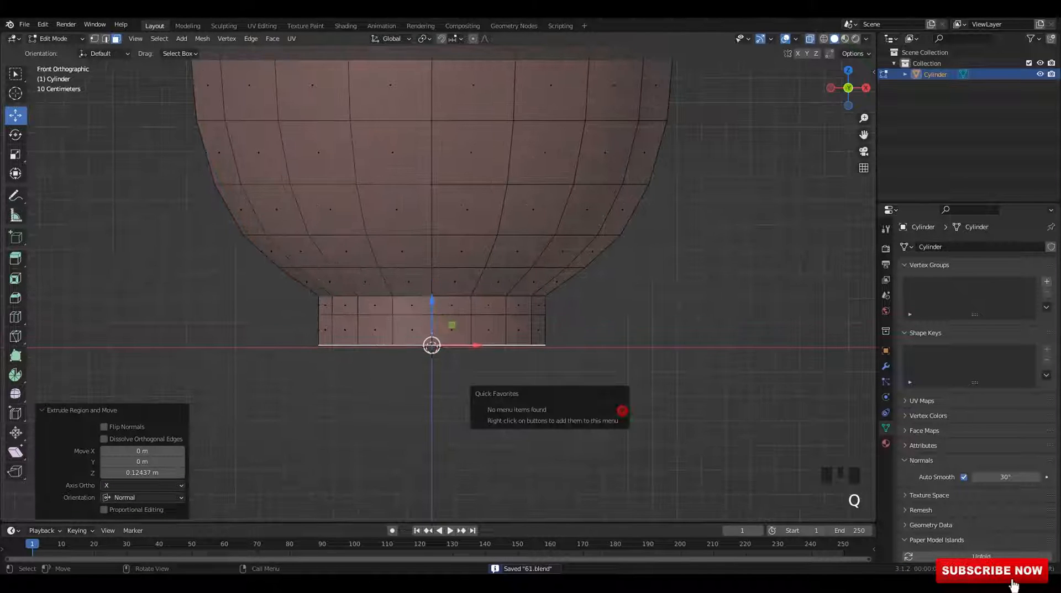
key(1)
drag(602, 425, 252, 300)
key(s)
key(z)
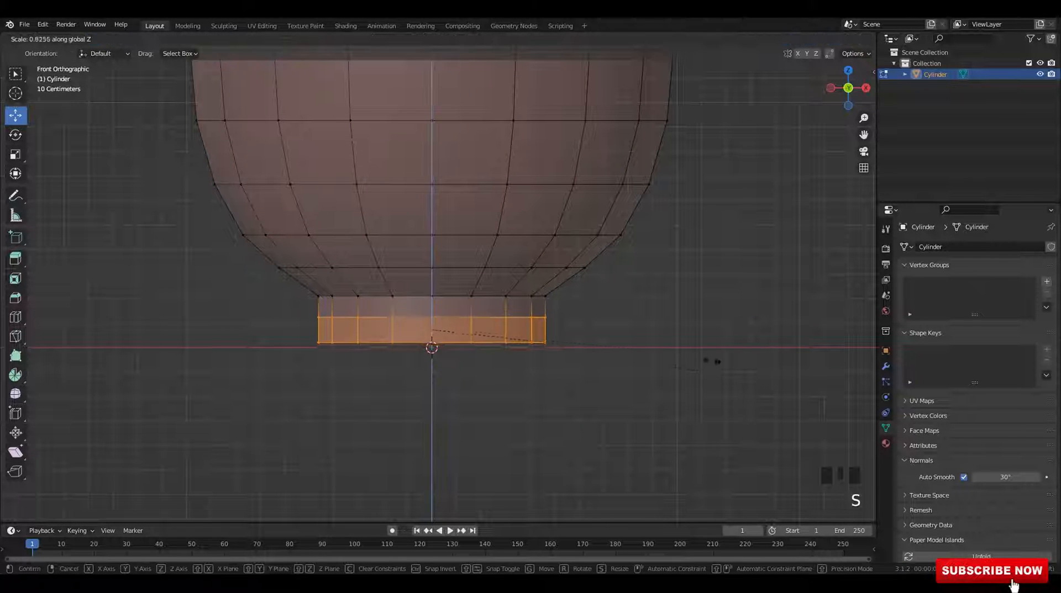
click(674, 362)
drag(432, 330, 432, 340)
- Flare the foot's lower rim outward by scaling it up, and flatten it along Z
key(s)
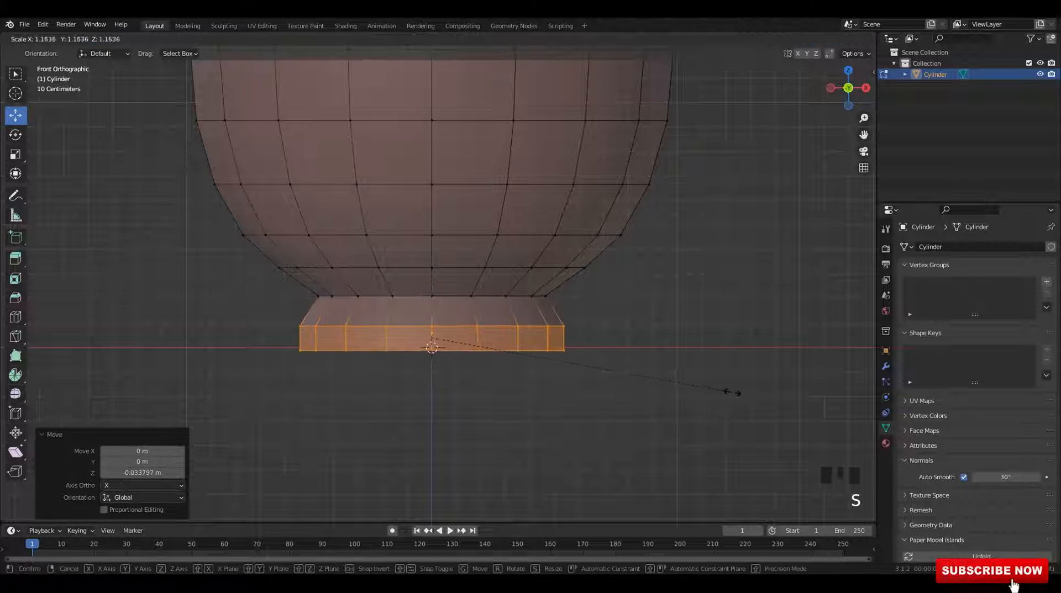
click(752, 387)
drag(435, 301, 435, 296)
key(s)
key(z)
click(624, 366)
- Lower the entire glass mesh along Z and raise the foot's rim to shorten its neck
key(a)
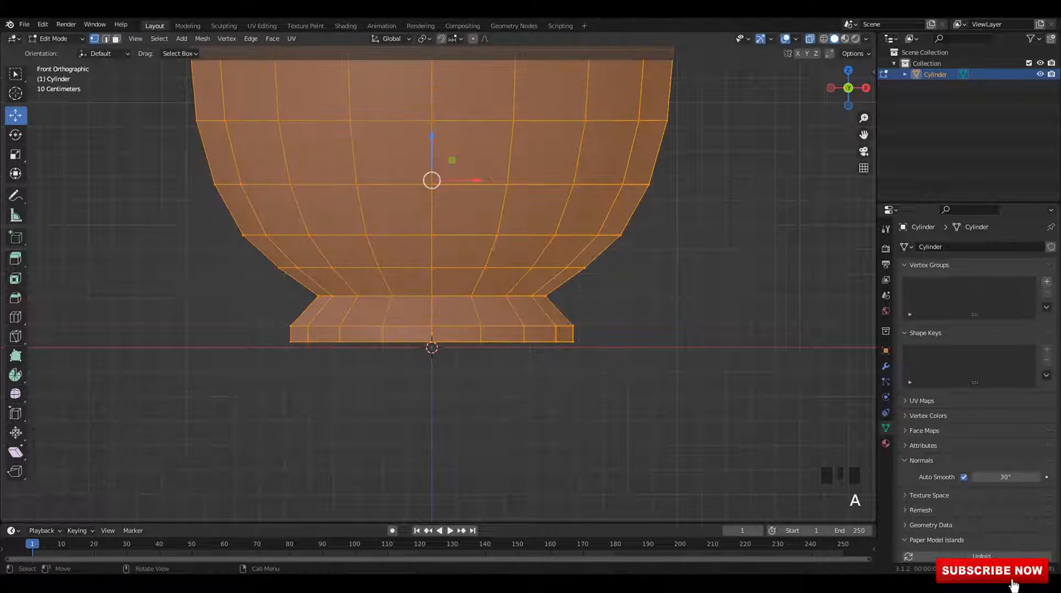
drag(432, 136, 431, 162)
drag(693, 451, 246, 333)
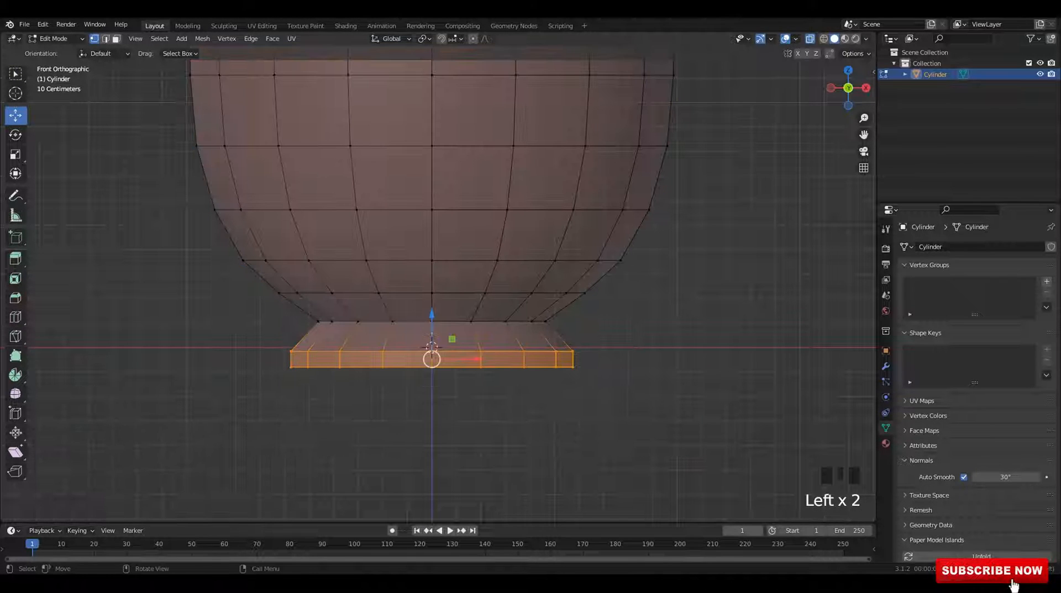
- Nudge the entire glass mesh upward along Z so the foot sits just above the ground line
key(a)
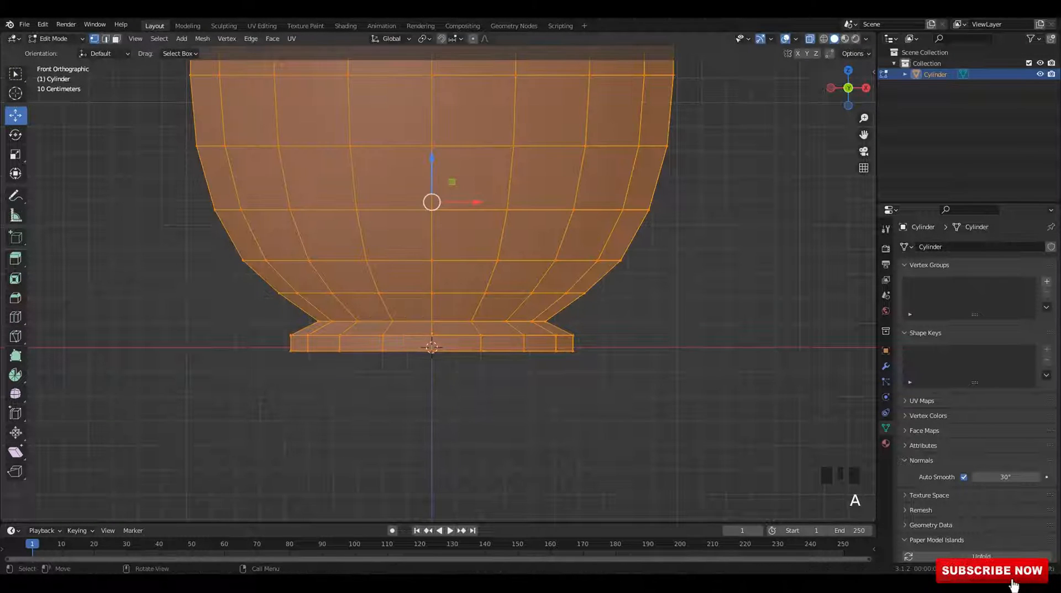
drag(432, 159, 431, 152)
drag(674, 439, 248, 335)
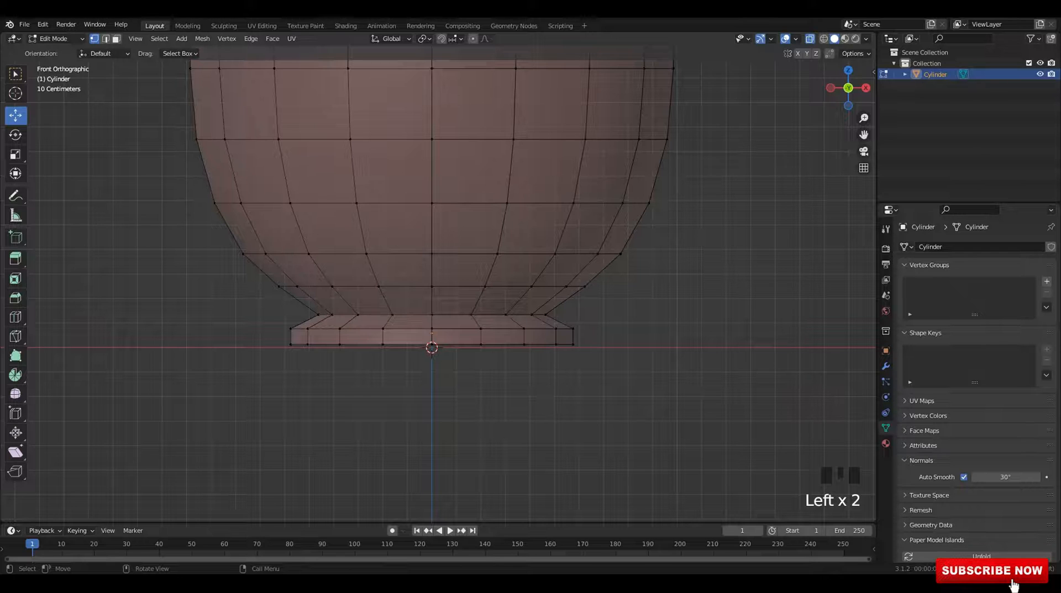
key(a)
drag(432, 153, 431, 147)
- Select the foot's rim vertices and lower them slightly along Z to the ground line
drag(685, 410, 210, 317)
drag(431, 285, 431, 295)
key(alt+z)
key(Tab)
key(Tab)
key(Tab)
key(Tab)
- Adjust the foot rim's thickness by scaling it along Z, and return to Object Mode with the glass deselected
key(alt+z)
key(s)
key(z)
click(682, 412)
key(alt+z)
key(alt+z)
scroll(629, 303, down, 5)
key(Tab)
click(629, 303)
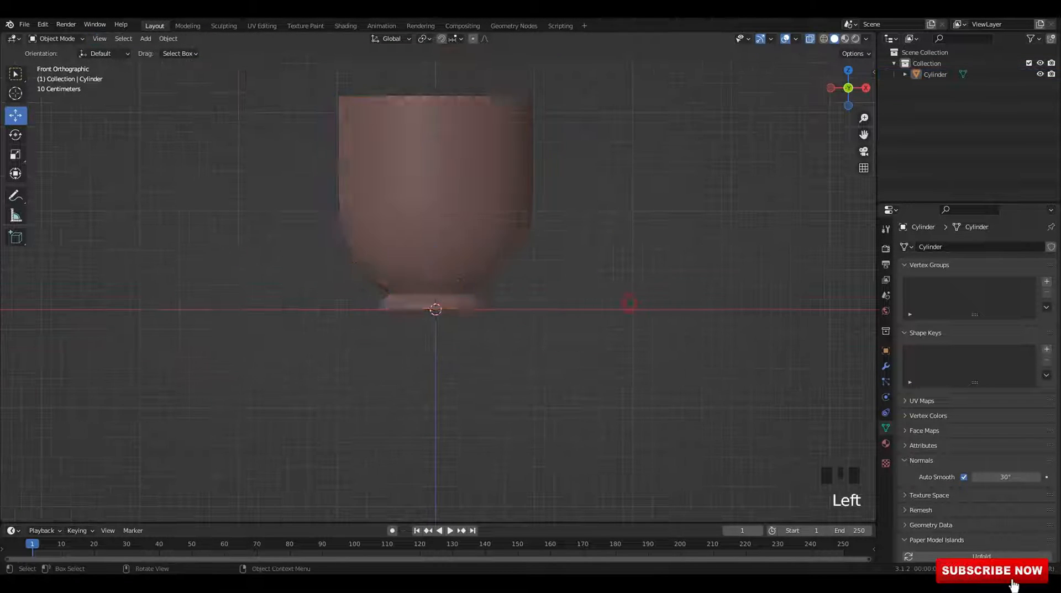
- Select all vertices of the glass's foot in the right view and scale them up by about 1.2
key(alt+z)
middle_drag(497, 243, 466, 255)
click(466, 255)
key(Tab)
key(KP_3)
key(alt+z)
scroll(322, 314, up, 1)
drag(321, 314, 672, 408)
scroll(671, 407, up, 3)
key(s)
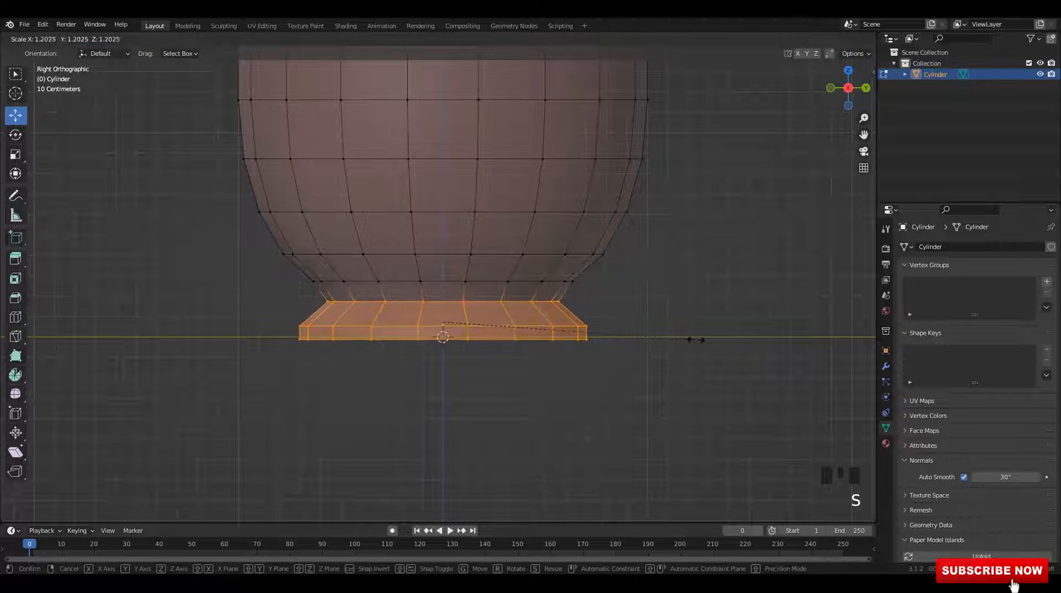
click(696, 340)
- Flatten the selected foot by scaling it along Z by 0.861
scroll(697, 341, up, 3)
key(s)
key(z)
click(693, 347)
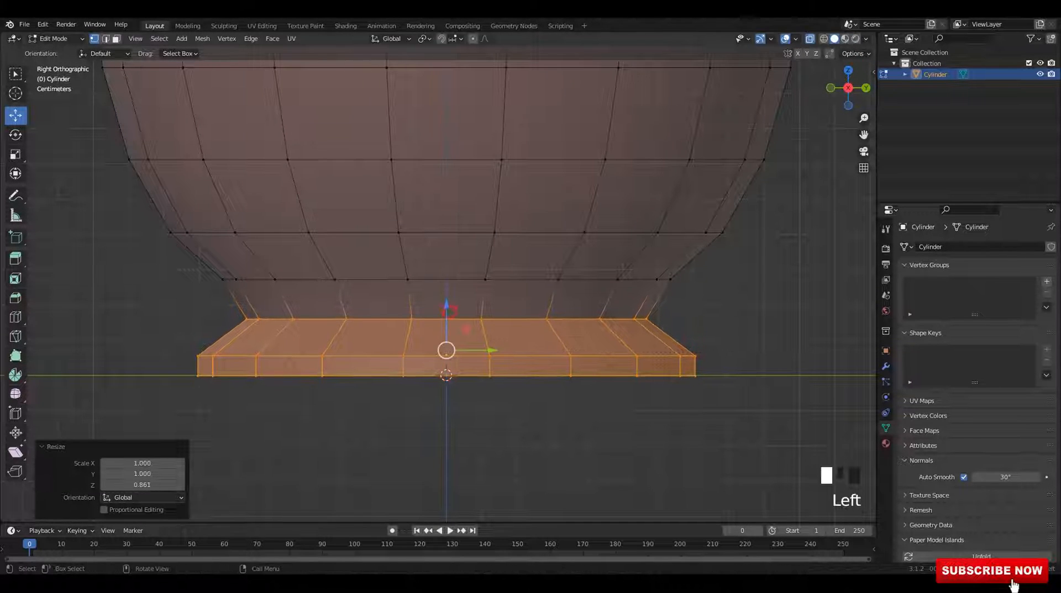
key(g)
key(z)
- Select the bowl's lowest edge loop, just above the neck, and widen it by a scale of 1.081
drag(185, 246, 746, 313)
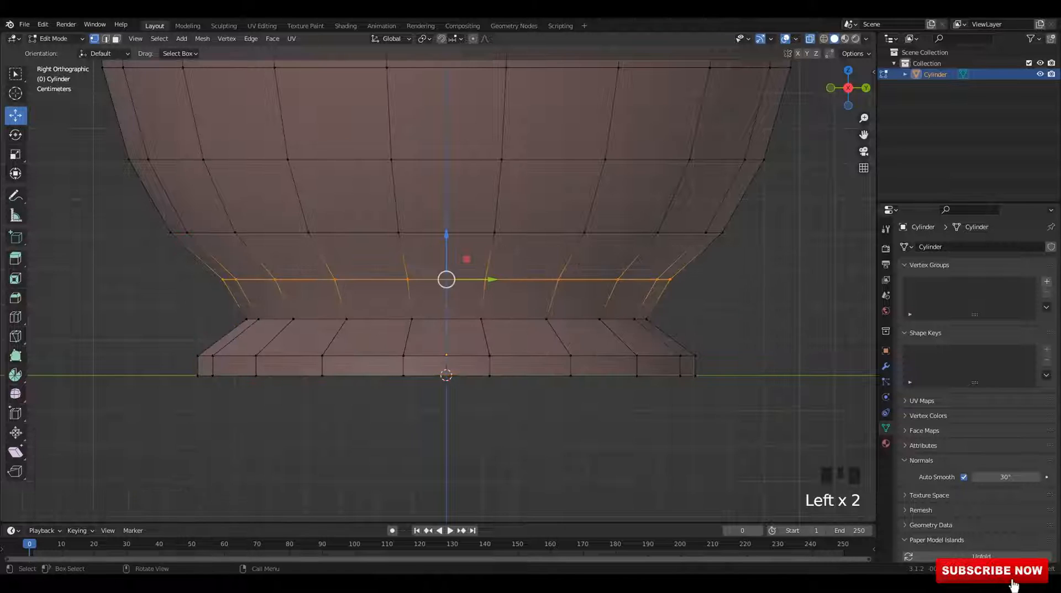
key(s)
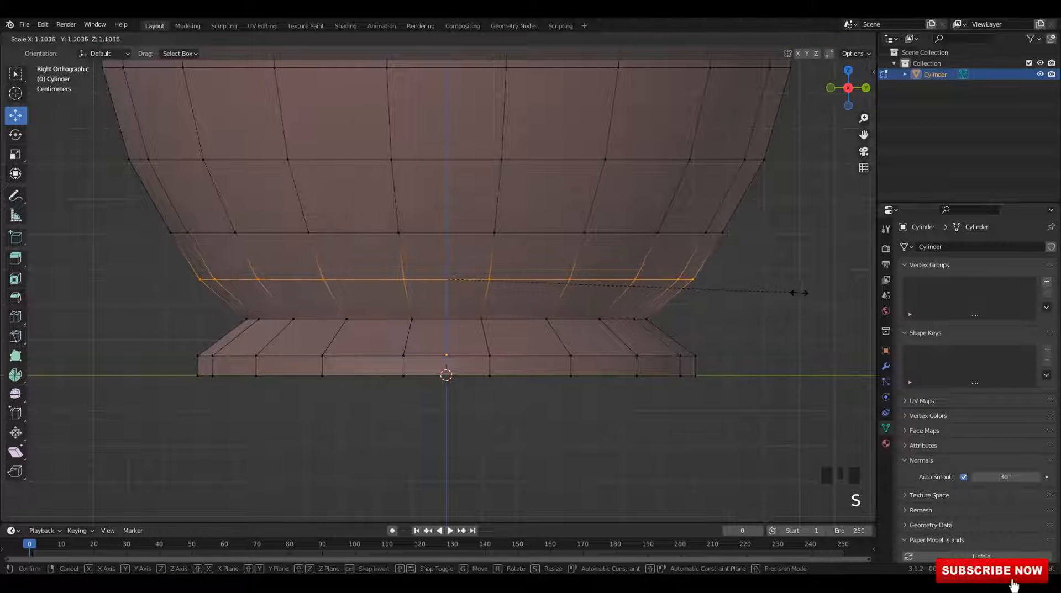
click(794, 292)
key(ctrl+z)
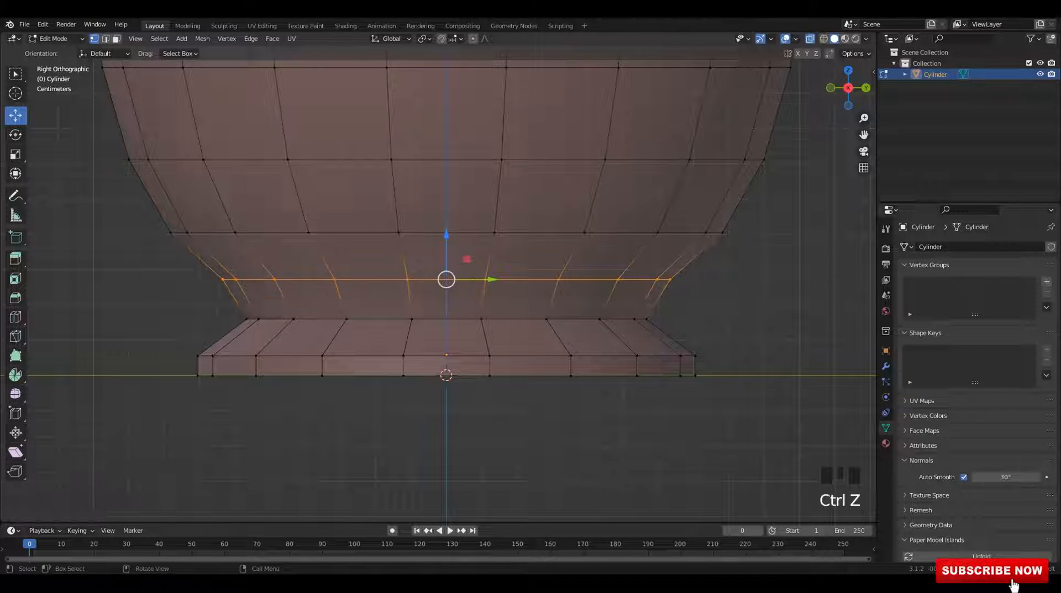
key(s)
click(749, 299)
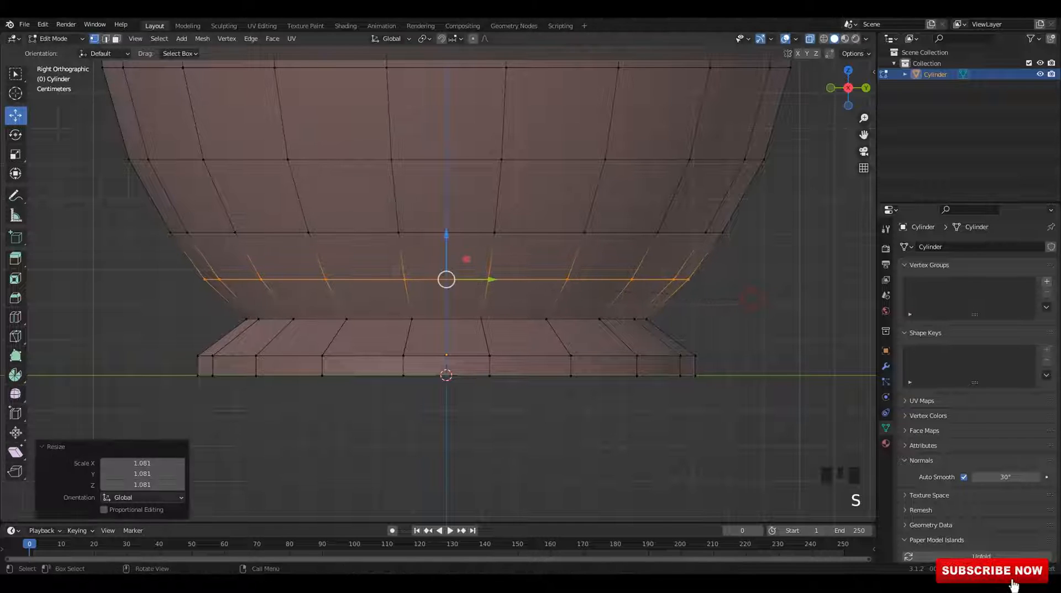
key(f)
key(f)
key(f)
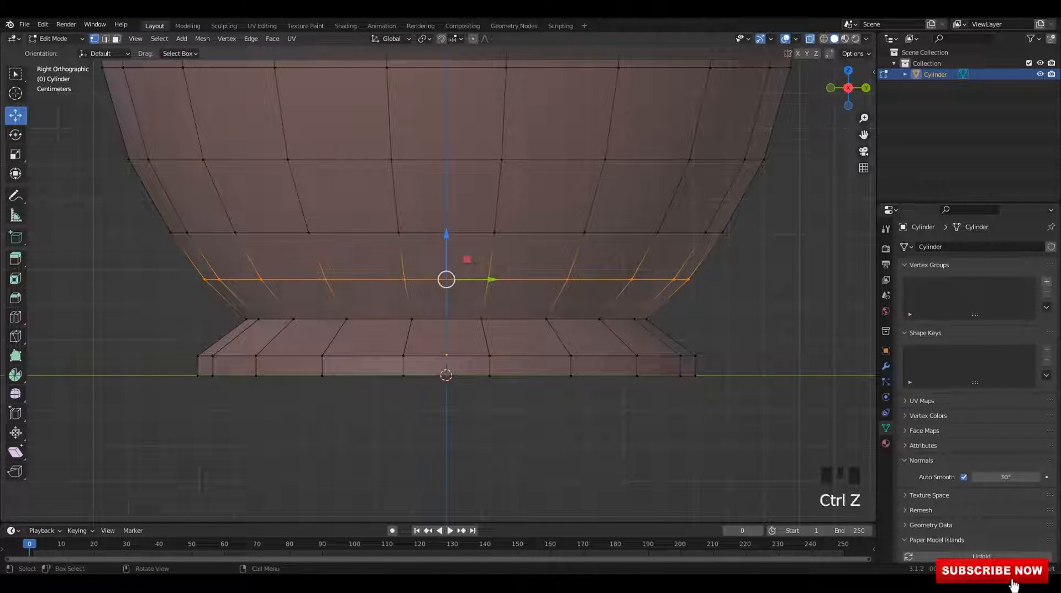
key(g)
key(g)
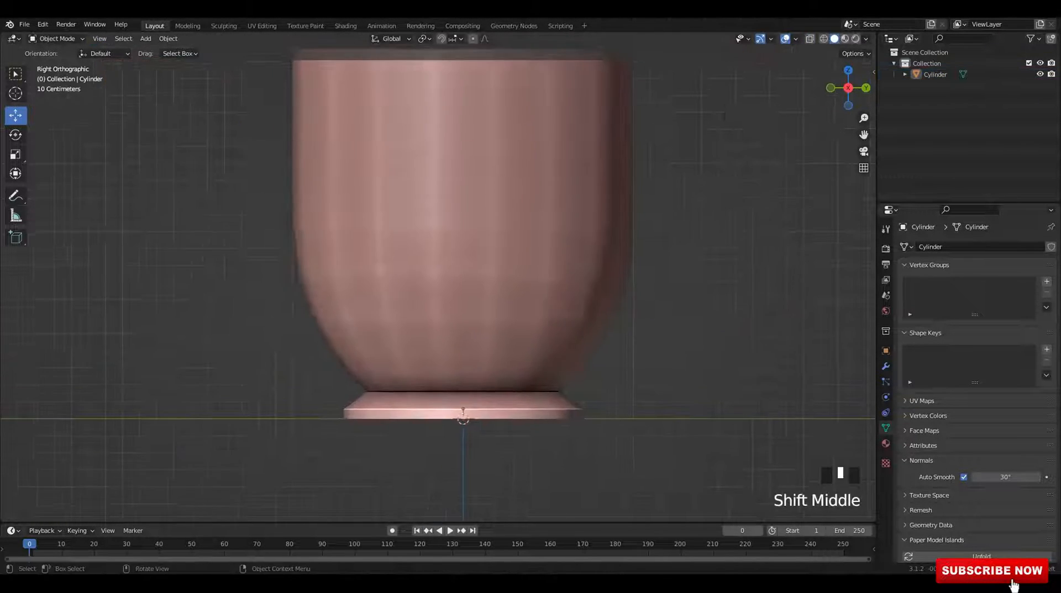
- Select the neck's edge loop with X-ray on and widen it by a scale of about 1.08
key(alt+z)
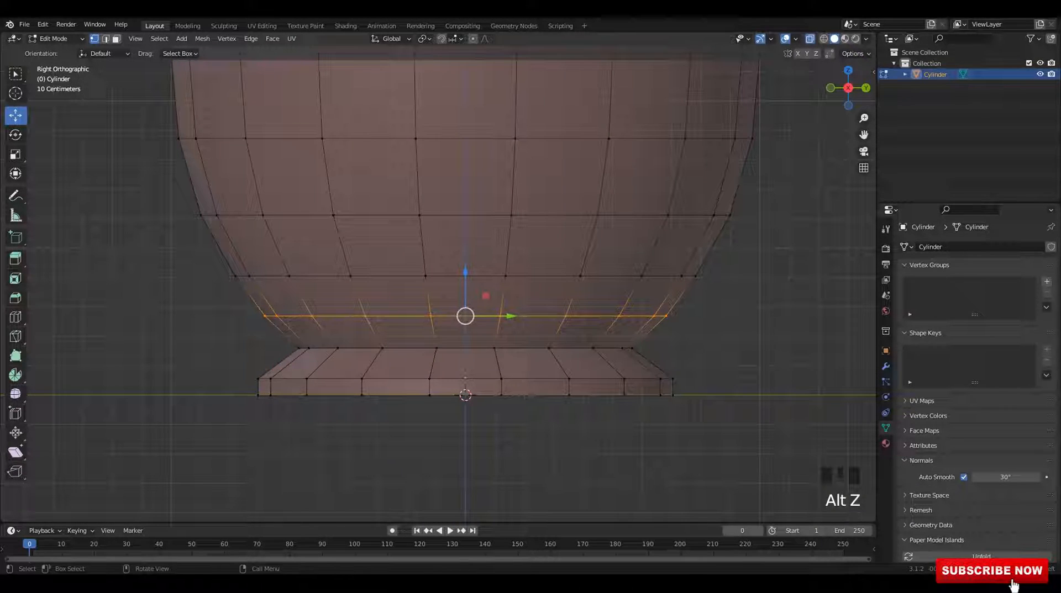
drag(256, 336, 710, 370)
key(s)
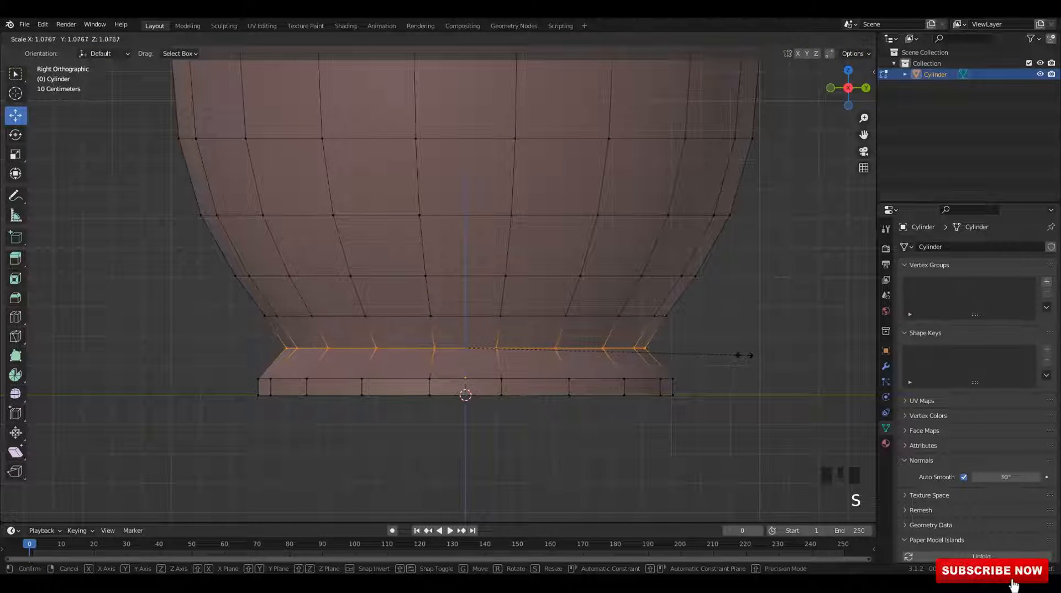
scroll(497, 357, up, 2)
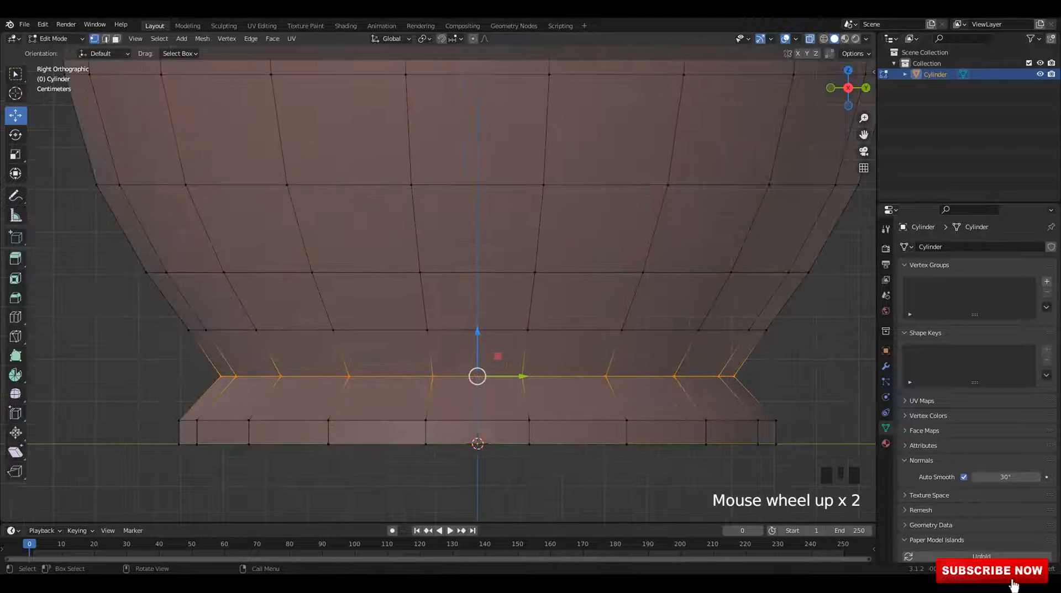
- Bevel the neck's edge loop with three segments to round it, and return to Object Mode
scroll(493, 360, down, 1)
shift+middle_drag(492, 360, 474, 311)
scroll(473, 311, up, 1)
key(ctrl+b)
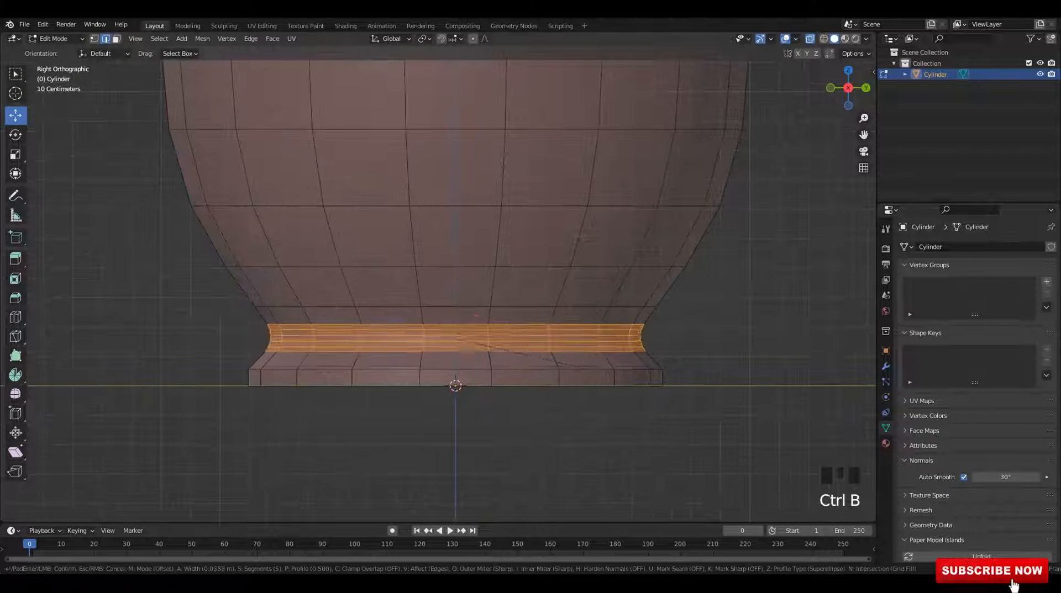
scroll(630, 386, down, 1)
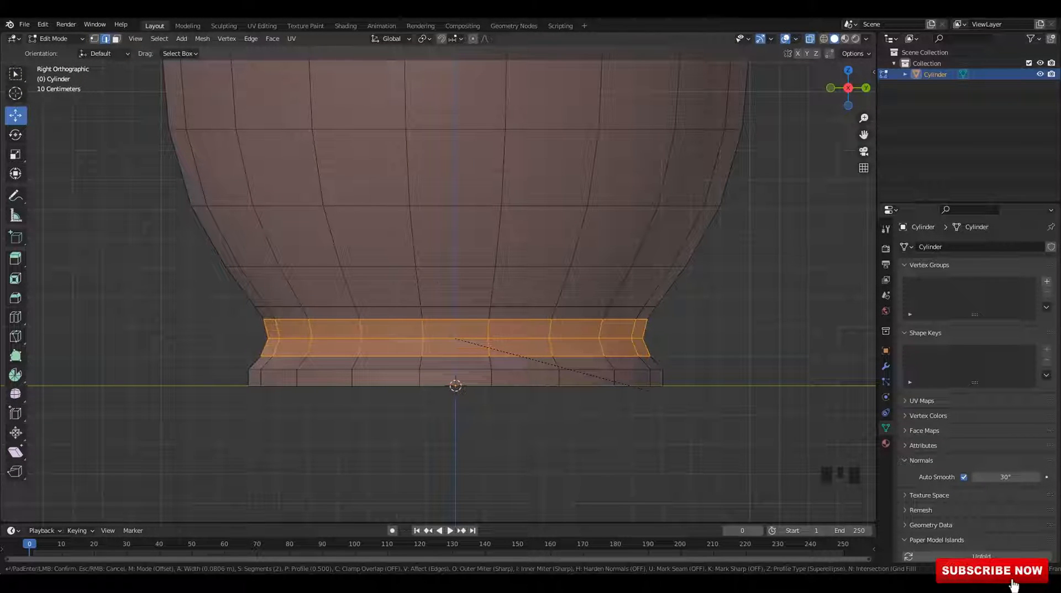
scroll(646, 390, up, 1)
click(645, 390)
key(Tab)
click(686, 308)
scroll(663, 298, down, 8)
scroll(608, 279, up, 3)
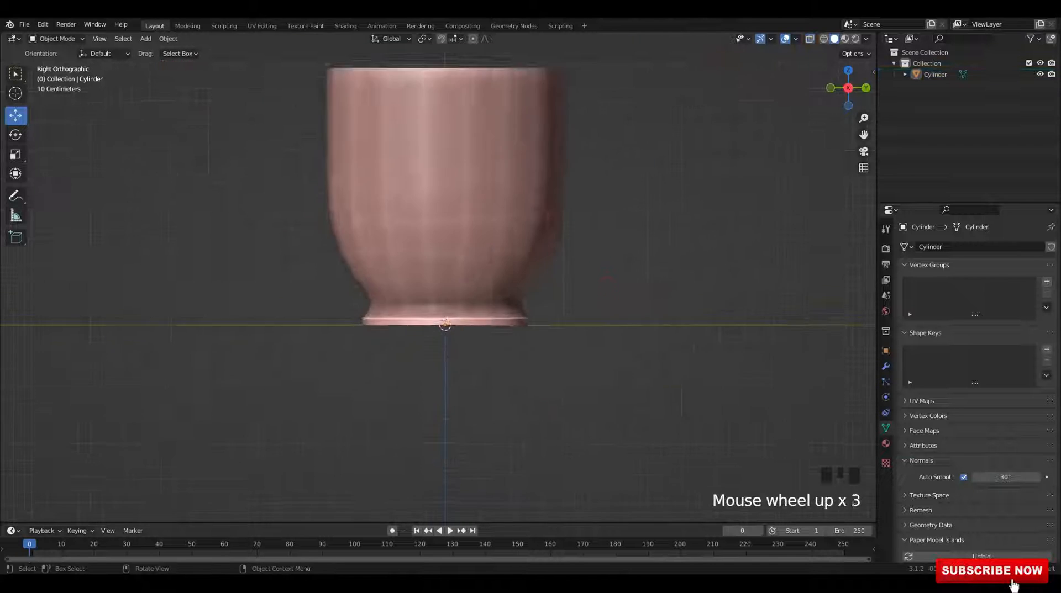
scroll(439, 283, up, 1)
- Add a centred loop cut around the foot's vertical rim and scale it outward by about 1.02
key(Tab)
scroll(439, 283, up, 4)
shift+middle_drag(608, 332, 456, 254)
middle_drag(456, 254, 417, 275)
scroll(428, 268, up, 1)
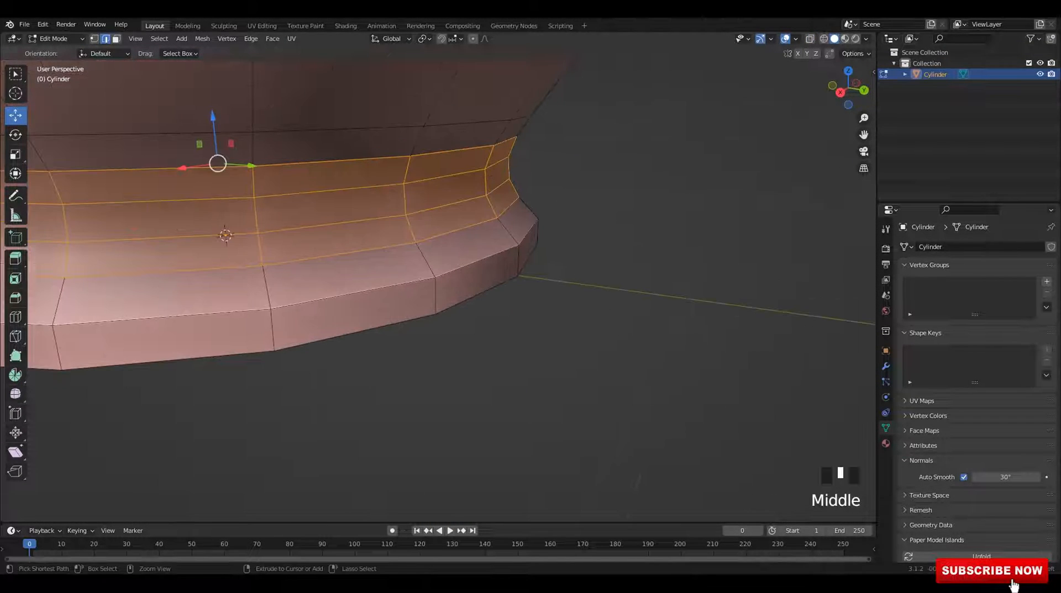
key(ctrl+r)
click(509, 265)
right_click(508, 265)
key(s)
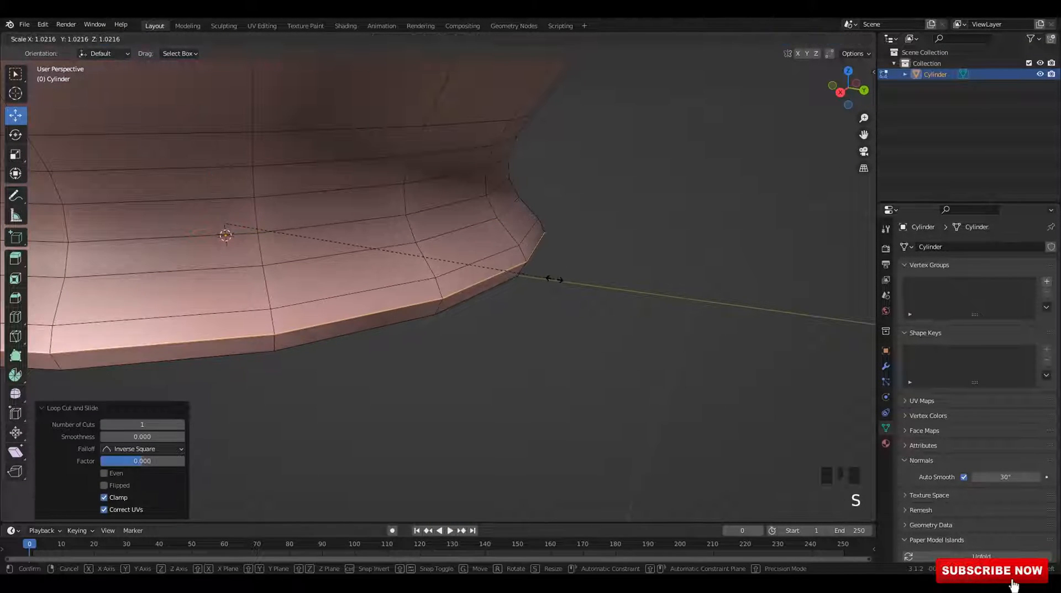
click(552, 278)
- Bevel the edge loop where the foot's flare meets its rim with one narrow segment, and return to Object Mode
middle_drag(551, 278, 357, 249)
scroll(354, 245, up, 2)
scroll(351, 243, up, 1)
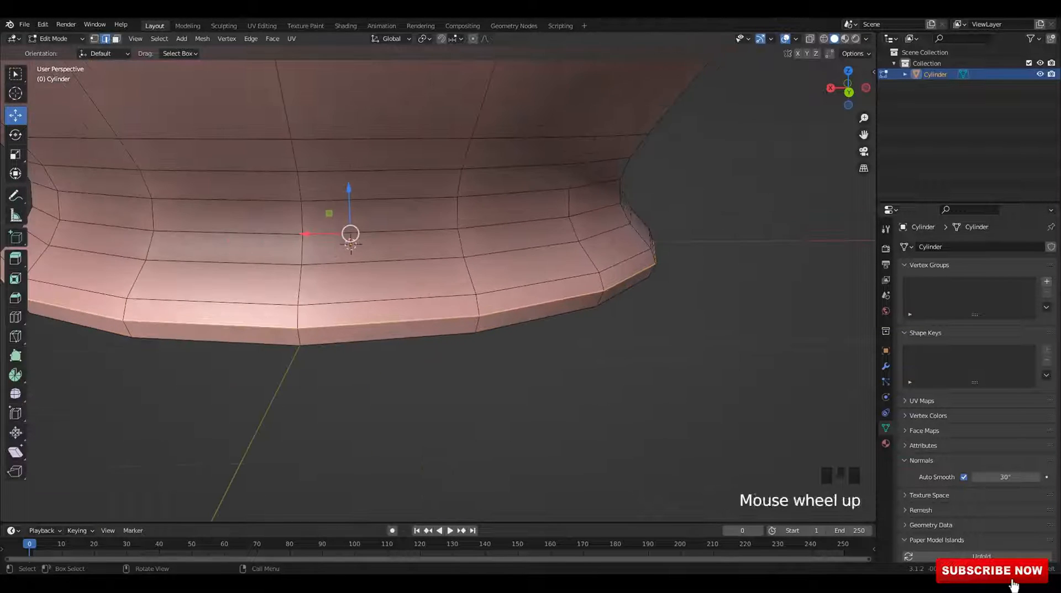
alt+shift+click(539, 305)
alt+shift+click(536, 284)
middle_drag(536, 284, 579, 282)
key(ctrl+b)
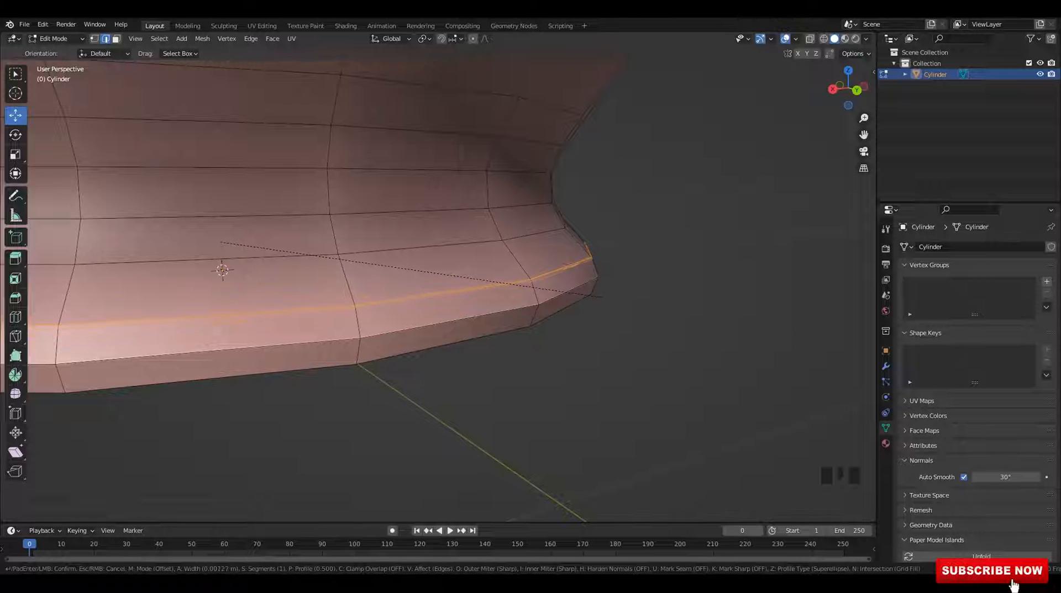
click(604, 296)
key(Tab)
click(630, 310)
- Select the glass and add a Subdivision Surface at level 2
alt+middle_drag(630, 310, 552, 276)
click(544, 272)
scroll(545, 272, down, 3)
key(ctrl+2)
ctrl+click(725, 322)
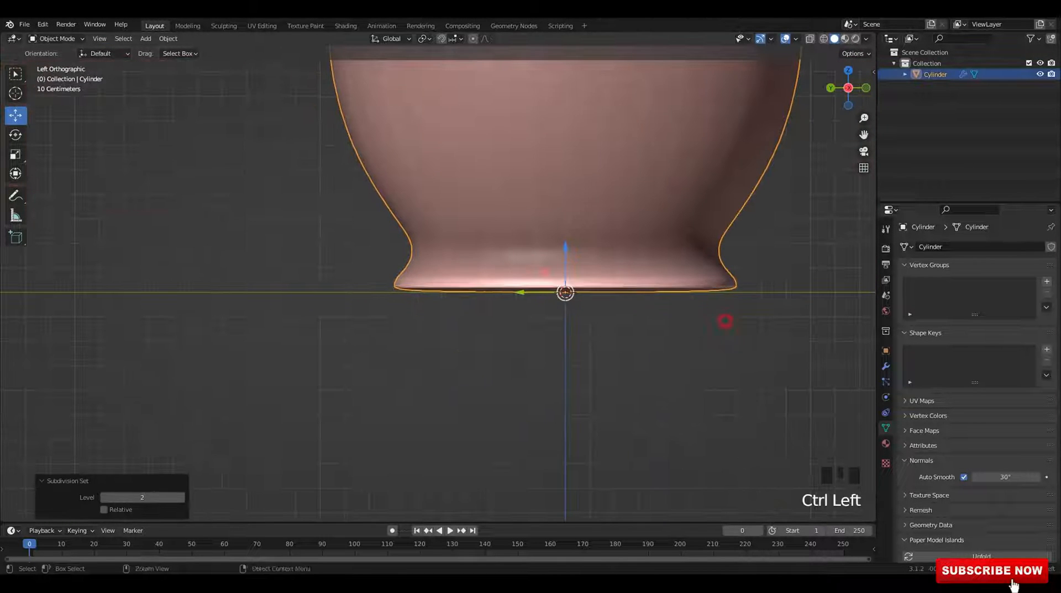
- Delete the face closing the underside of the foot, and return to Object Mode
shift+middle_drag(725, 322, 610, 318)
key(Tab)
middle_drag(610, 317, 458, 260)
scroll(544, 265, up, 2)
key(3)
click(516, 265)
key(x)
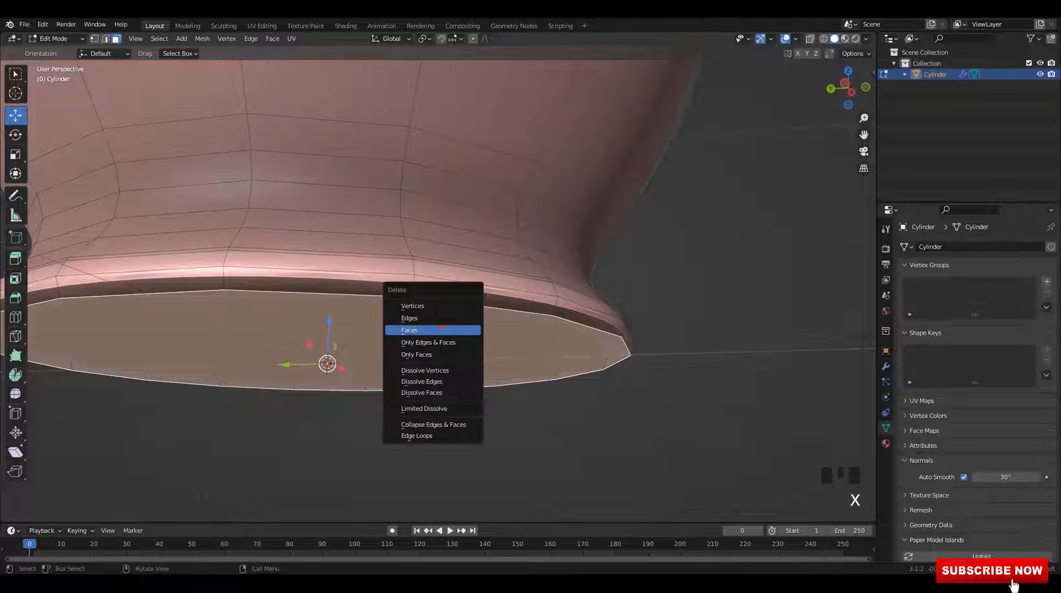
click(462, 330)
key(Tab)
click(719, 311)
key(KP_1)
click(648, 334)
- Select the foot's open bottom edge loop and scale it by 1.004
scroll(461, 303, up, 3)
key(Tab)
shift+middle_drag(462, 303, 425, 285)
key(alt+z)
alt+shift+click(414, 281)
key(2)
alt+shift+click(398, 285)
key(alt+z)
shift+middle_drag(493, 324, 543, 330)
key(s)
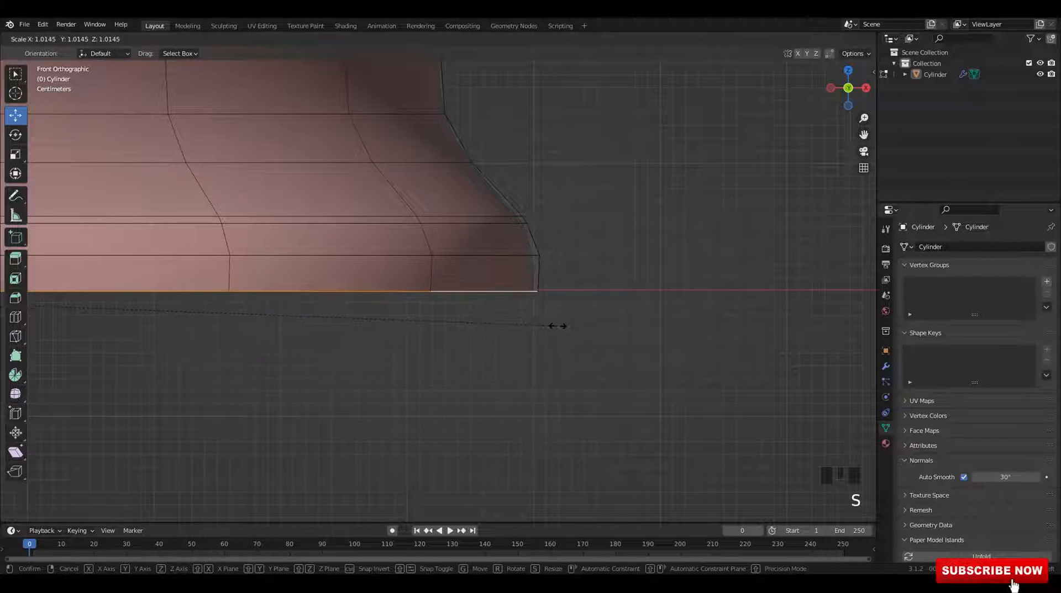
click(547, 324)
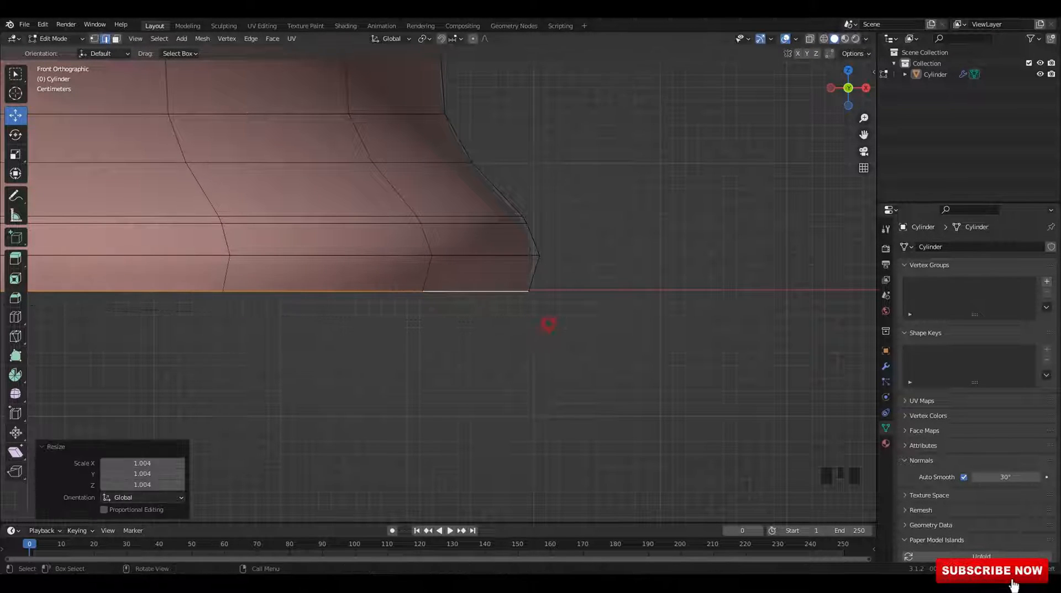
- Fill the foot's open underside with a face and inset it slightly
middle_drag(547, 325, 500, 259)
key(f)
key(Tab)
key(Tab)
scroll(507, 293, up, 1)
key(t)
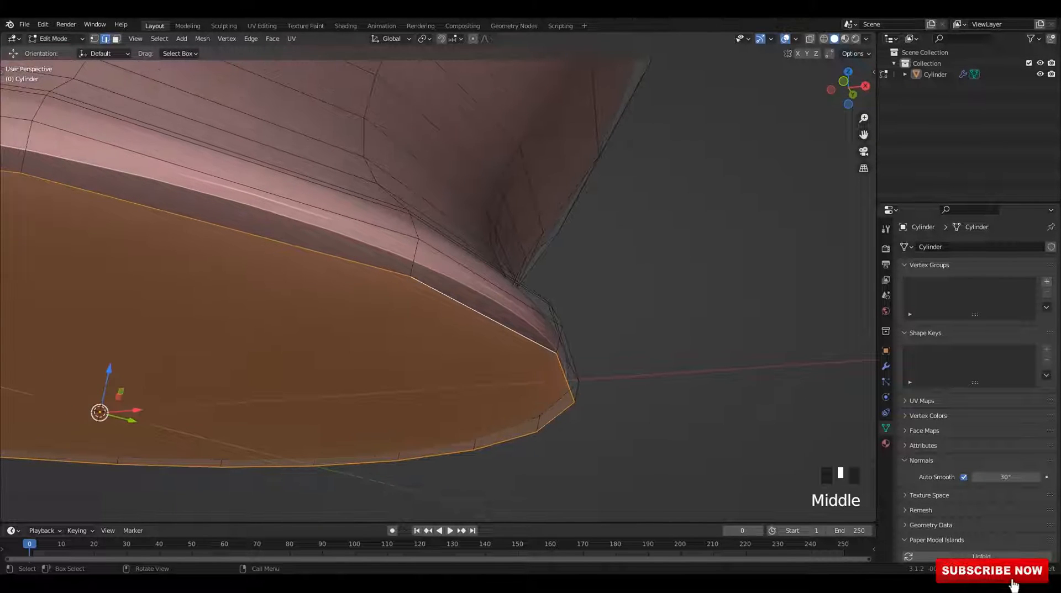
key(i)
click(498, 210)
- Check the foot's smoothed underside and its front profile in Object Mode
key(Tab)
middle_drag(497, 210, 450, 323)
click(510, 240)
right_click(510, 240)
click(510, 241)
scroll(510, 240, down, 2)
key(KP_1)
double_click(451, 322)
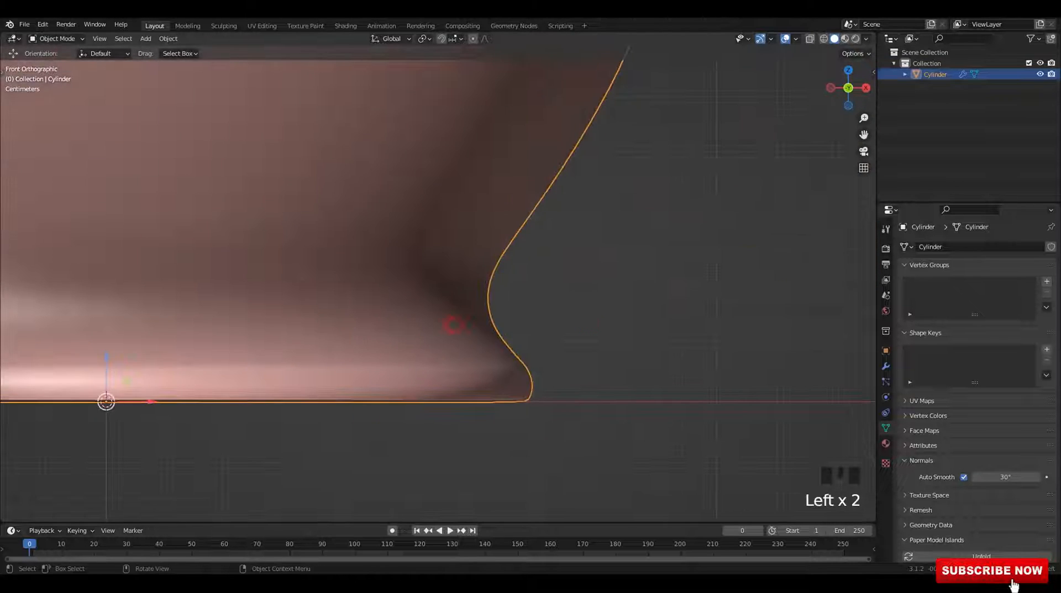
- Add a centred loop cut on the foot's flare, between the neck bevel and the rim bevel
key(Tab)
key(alt+z)
scroll(451, 322, up, 2)
key(ctrl+r)
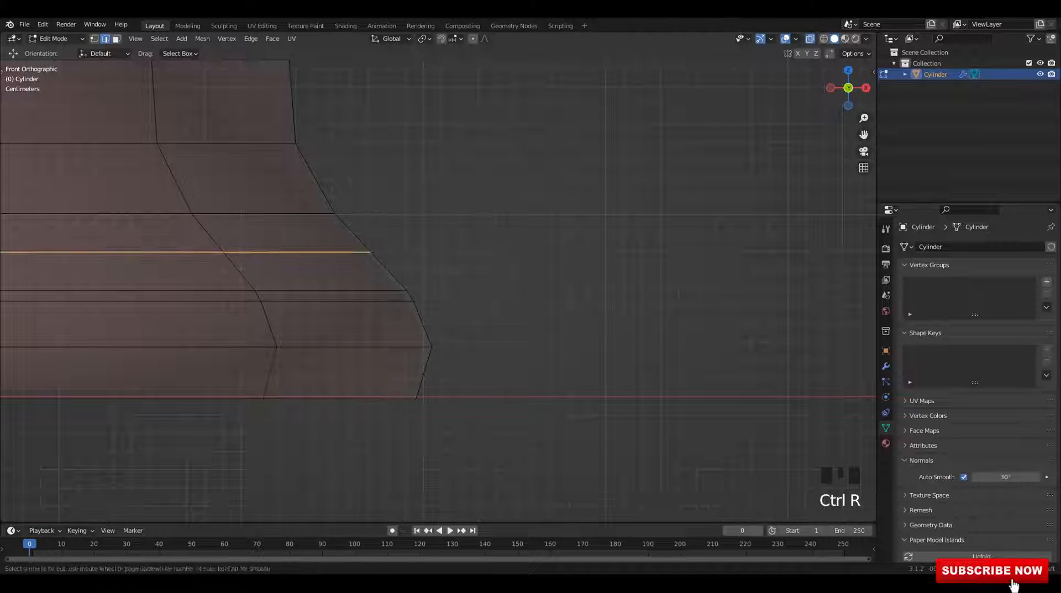
click(360, 257)
right_click(363, 267)
- Lower the new flare loop along Z by about 0.017 m, close to the rim's beveled edge
shift+middle_drag(362, 266, 729, 322)
scroll(729, 322, down, 6)
shift+middle_drag(332, 309, 384, 270)
scroll(384, 270, up, 1)
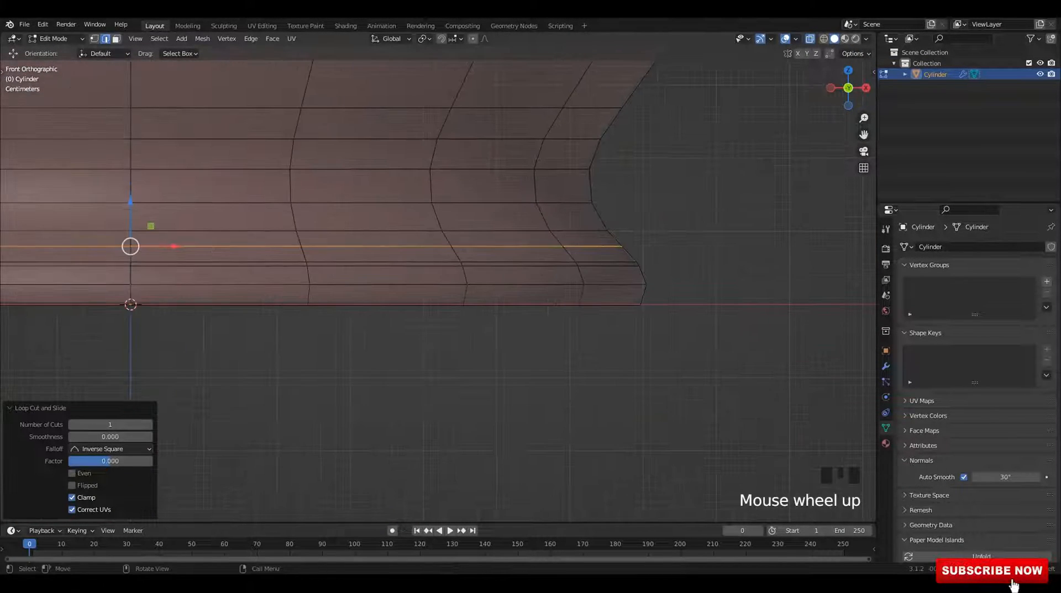
drag(132, 200, 133, 203)
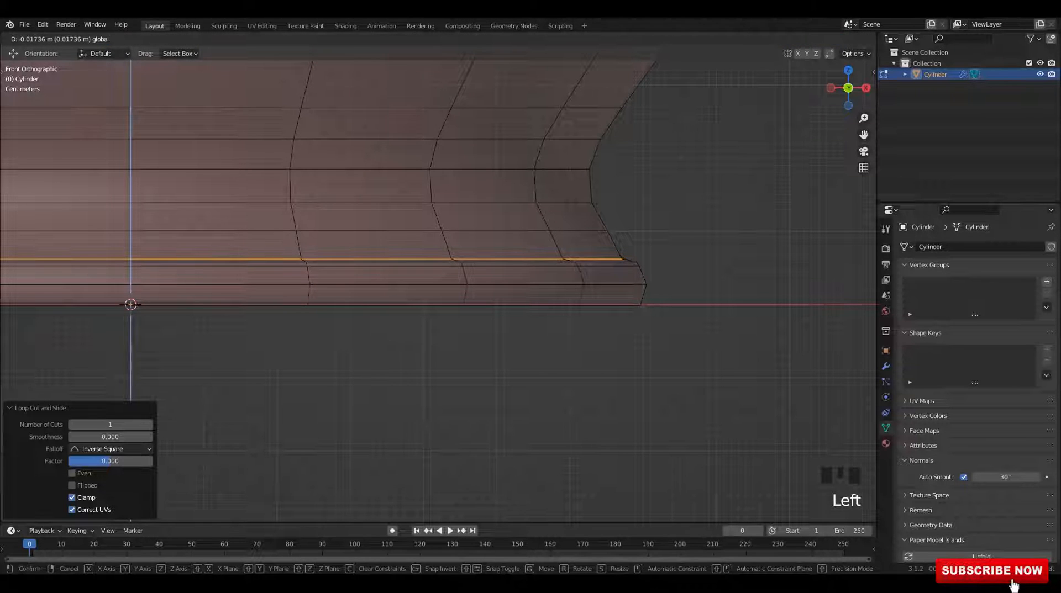
- Examine the smoothed foot and the whole glass profile in Object Mode
key(Tab)
click(677, 267)
middle_drag(677, 267, 613, 298)
shift+middle_drag(442, 288, 630, 265)
click(531, 265)
scroll(530, 266, down, 2)
key(KP_3)
scroll(530, 265, down, 3)
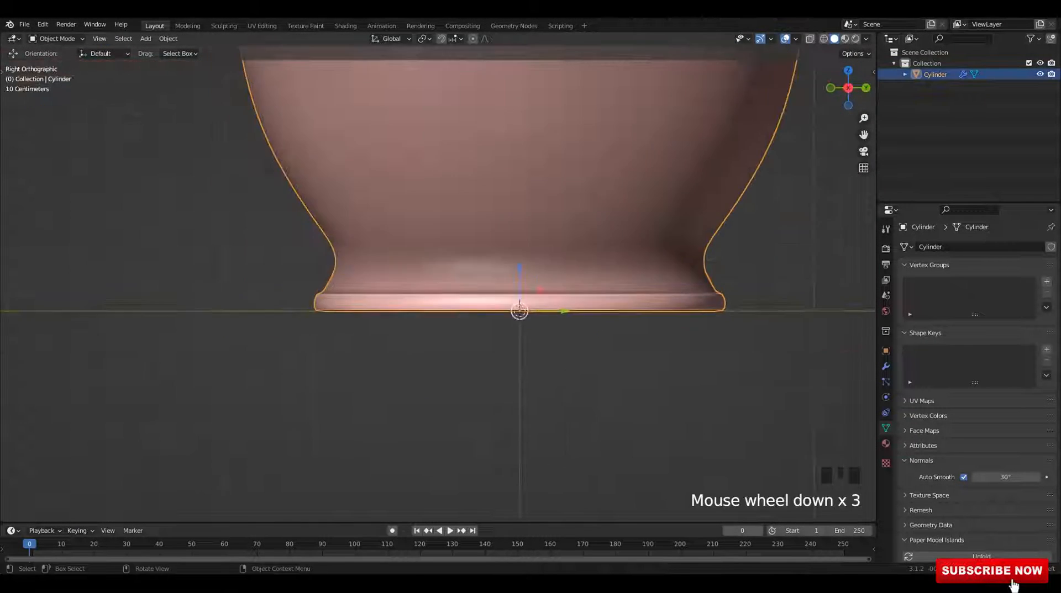
scroll(530, 265, down, 3)
shift+middle_drag(530, 265, 495, 340)
scroll(496, 341, down, 2)
- Select the face closing the top of the glass, show it in the back view, and save the file
key(Tab)
middle_drag(495, 276, 608, 370)
key(alt+z)
shift+middle_drag(552, 265, 592, 376)
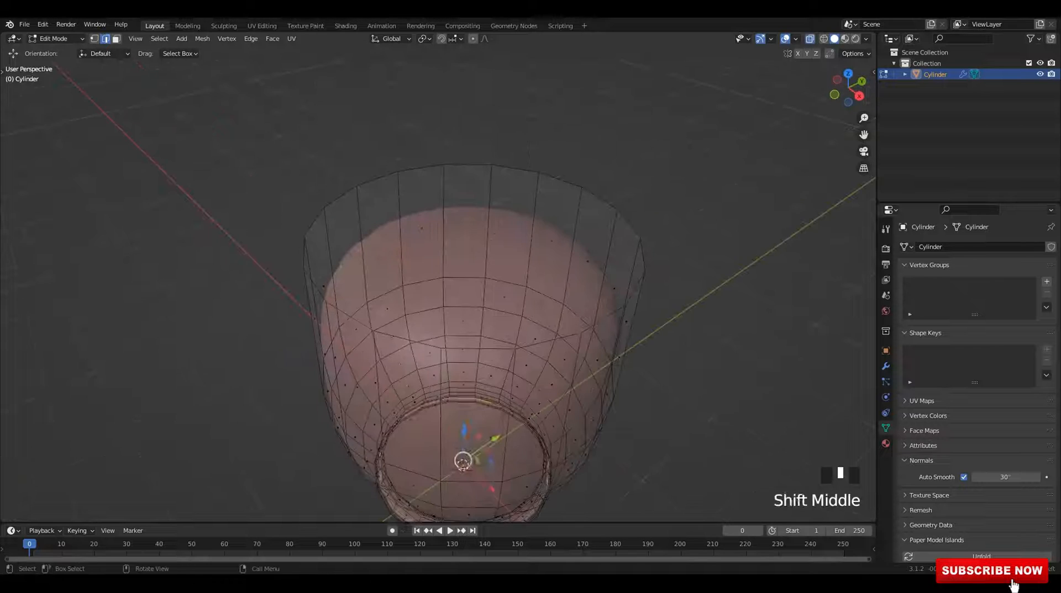
key(alt+z)
click(471, 243)
middle_drag(471, 243, 461, 160)
scroll(461, 160, down, 3)
alt+middle_drag(461, 177, 409, 180)
key(ctrl+s)
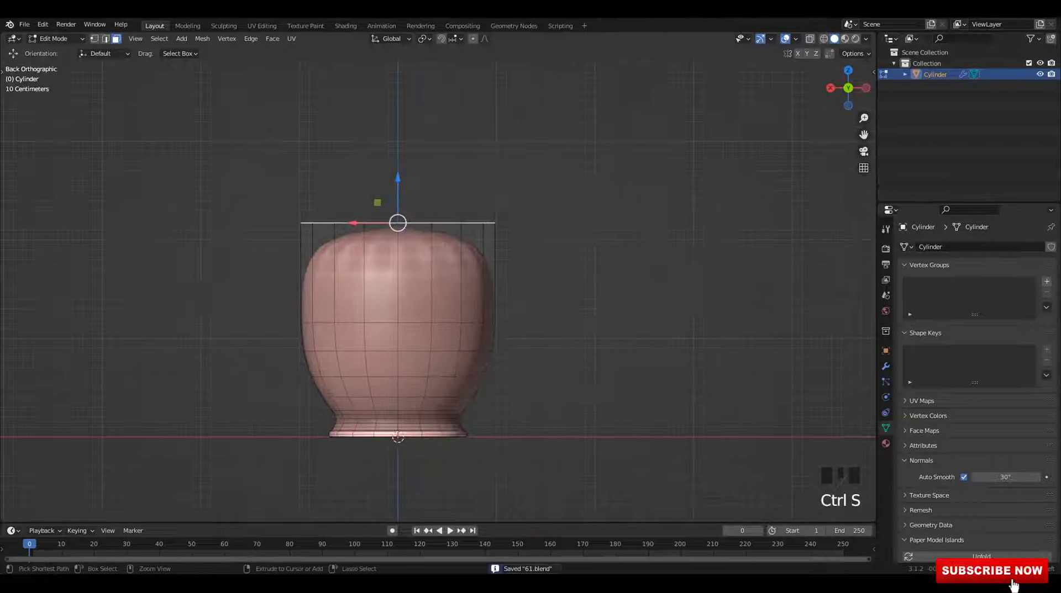
- Raise the top face about 0.533 m along Z and scale it up slightly
drag(397, 184, 398, 132)
scroll(398, 131, up, 2)
shift+middle_drag(398, 131, 399, 142)
key(s)
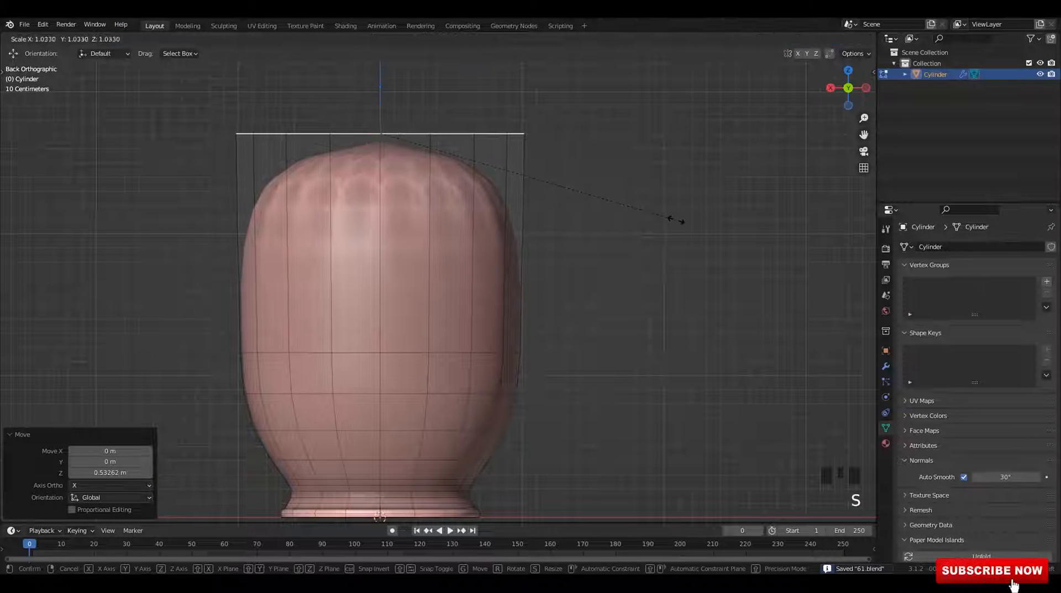
click(682, 218)
- Select vertices of the highest ring on the bowl's side wall, scale them slightly, and edge-slide them upward
key(alt+z)
drag(600, 363, 617, 388)
key(s)
scroll(618, 387, up, 2)
key(alt+z)
key(g)
key(g)
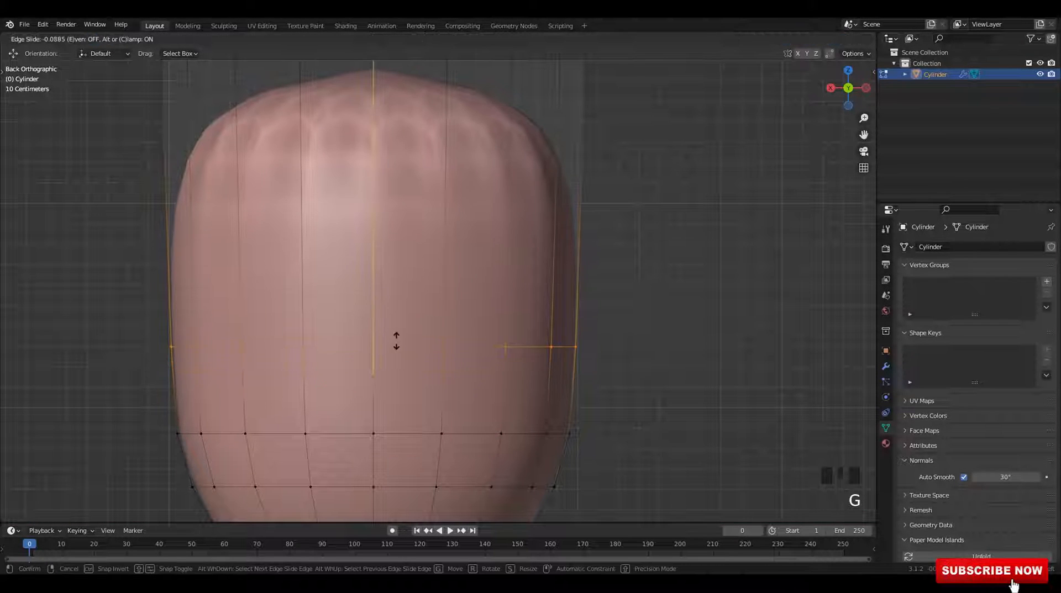
click(398, 327)
- Delete the face closing the top of the glass
key(alt+z)
key(alt+z)
middle_drag(398, 328, 425, 359)
shift+middle_drag(425, 331, 431, 353)
key(3)
click(469, 267)
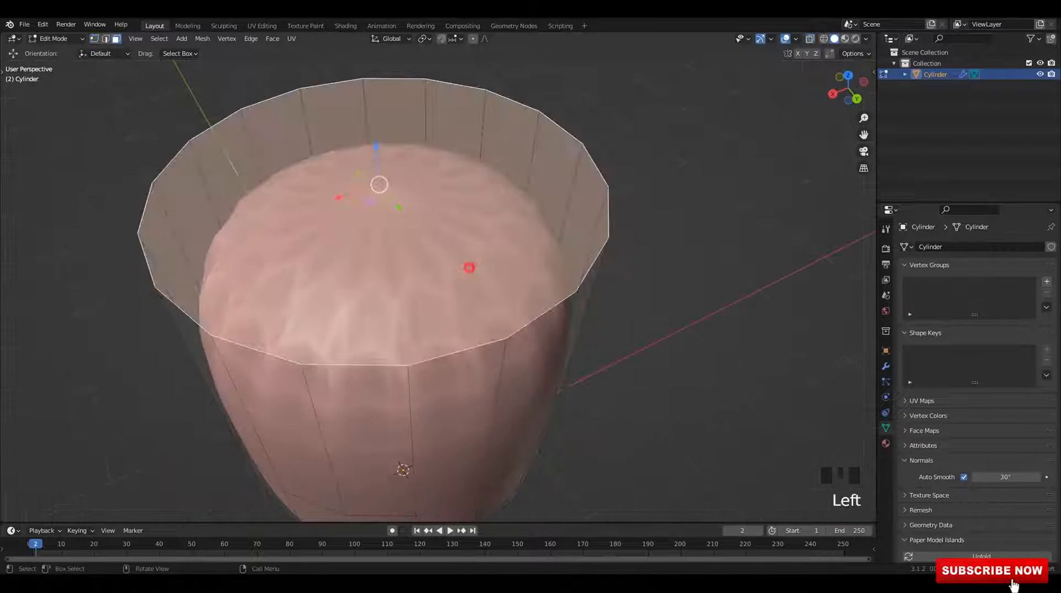
middle_drag(469, 268, 464, 249)
key(x)
click(748, 279)
- Check the open-topped glass in Object Mode and in the left view, and save the file
key(Tab)
click(748, 280)
scroll(552, 287, down, 2)
middle_drag(478, 301, 464, 260)
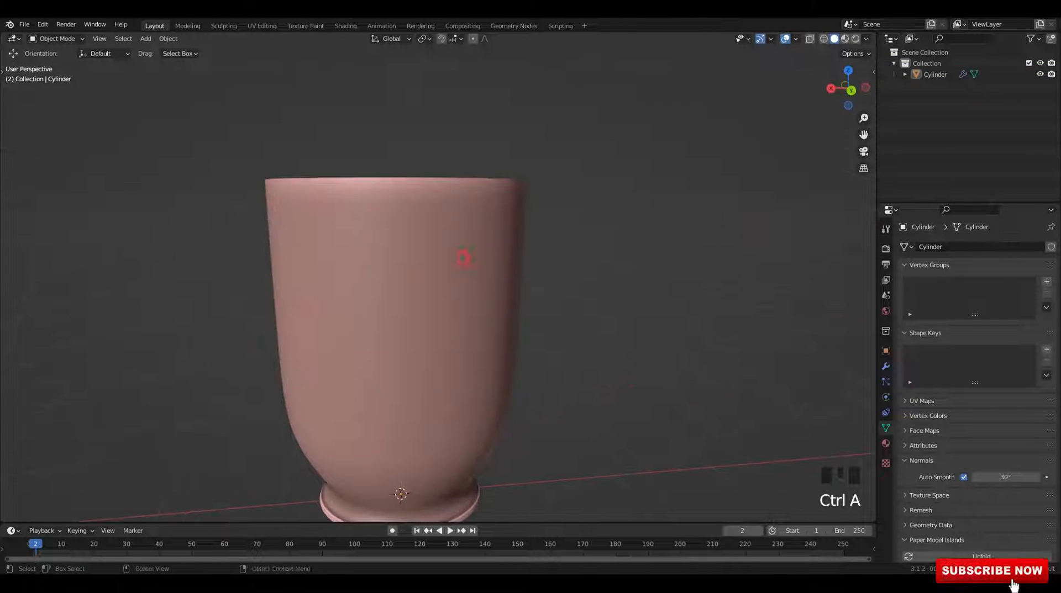
key(ctrl+KP_3)
scroll(464, 260, down, 2)
key(ctrl+s)
- Select the rim vertices of the glass in the left view and lower them slightly along Z
click(449, 250)
key(Tab)
key(alt+z)
scroll(387, 210, up, 2)
drag(261, 125, 281, 126)
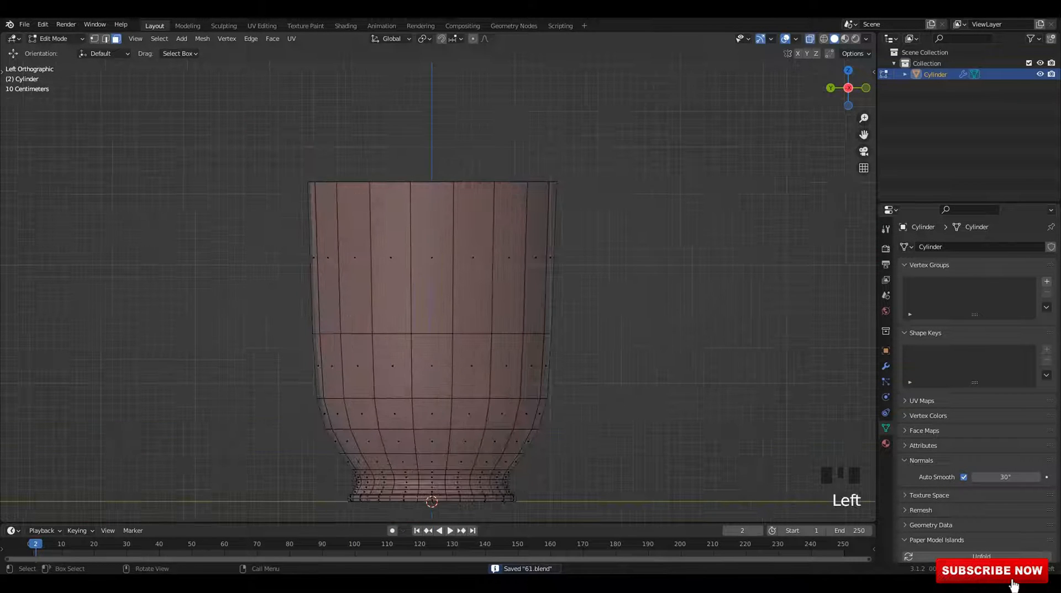
drag(431, 137, 431, 142)
- Edge-slide the ring of vertices below the rim upward and check the profile in Object Mode
drag(258, 265, 702, 369)
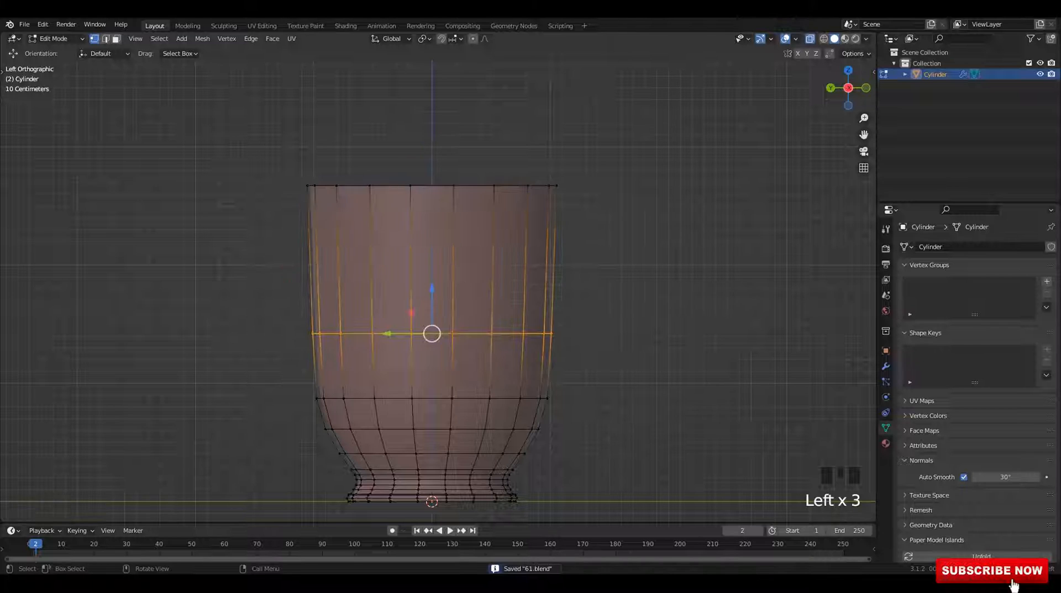
scroll(464, 315, up, 1)
key(g)
key(g)
click(465, 290)
key(alt+z)
key(Tab)
click(722, 324)
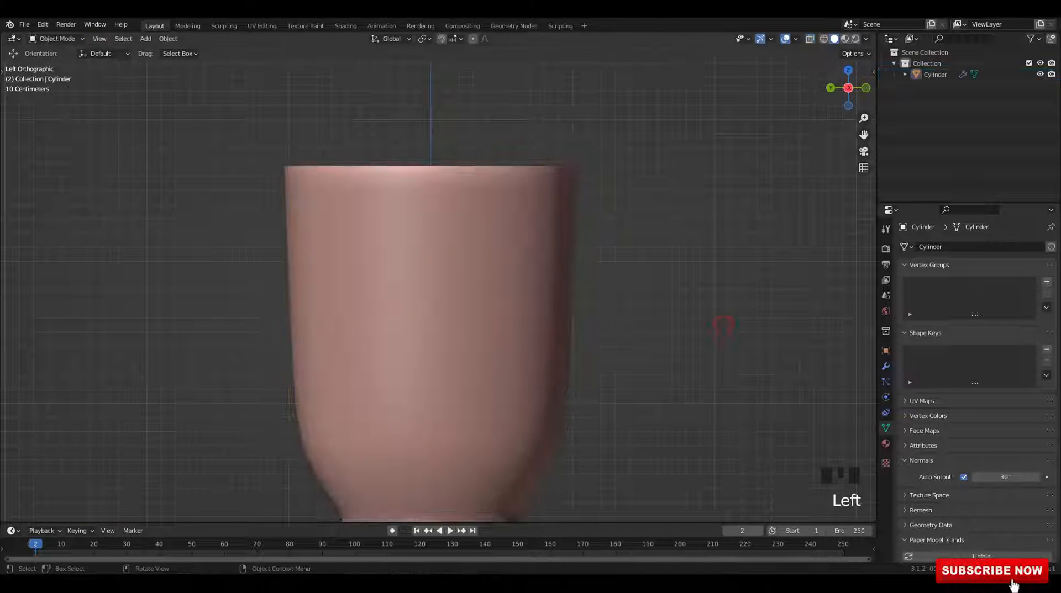
scroll(722, 324, down, 3)
middle_drag(663, 309, 713, 331)
- Select the rim vertices in the front view and lower them along Z to shorten the glass
click(470, 310)
key(KP_1)
scroll(470, 310, up, 1)
key(Tab)
key(alt+z)
drag(260, 126, 556, 214)
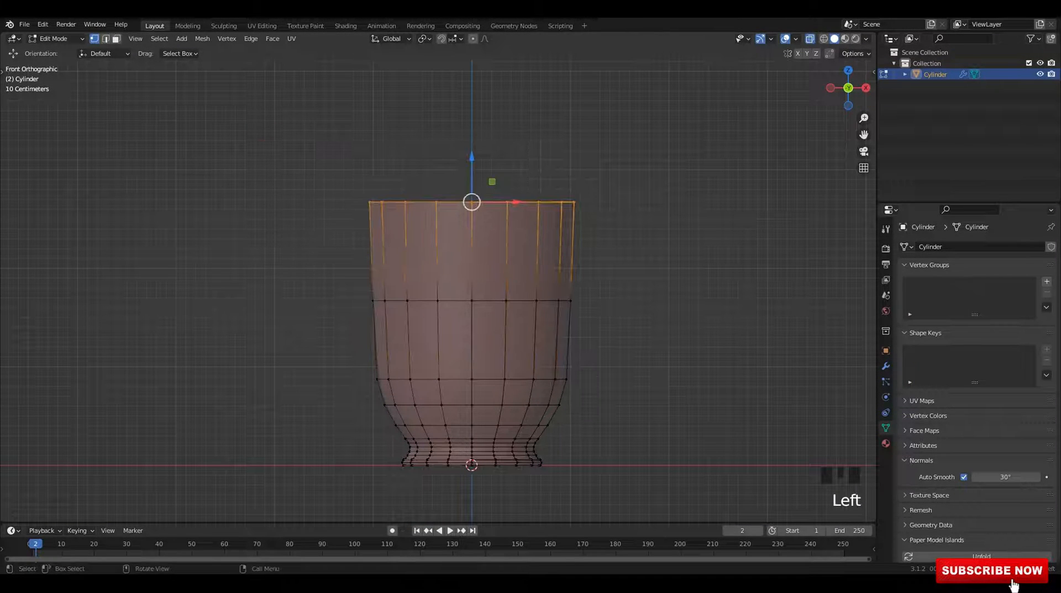
drag(471, 160, 471, 198)
- Select the vertex ring below the rim, lower it slightly along Z, and scale it to smooth the profile
drag(340, 267, 597, 343)
scroll(586, 331, up, 3)
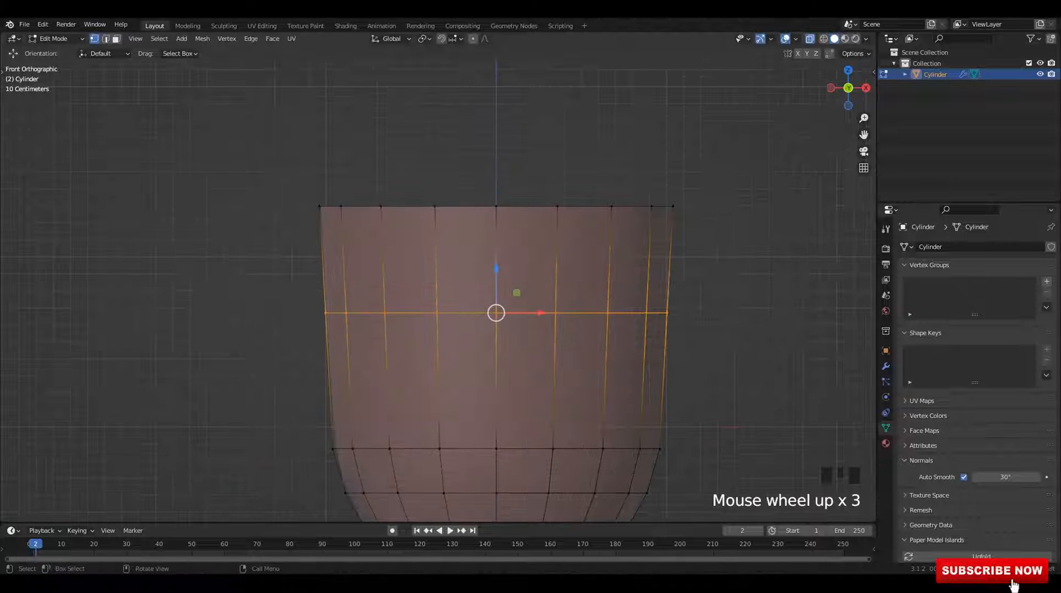
drag(496, 269, 496, 283)
key(s)
click(753, 343)
key(alt+z)
key(Tab)
scroll(755, 314, down, 2)
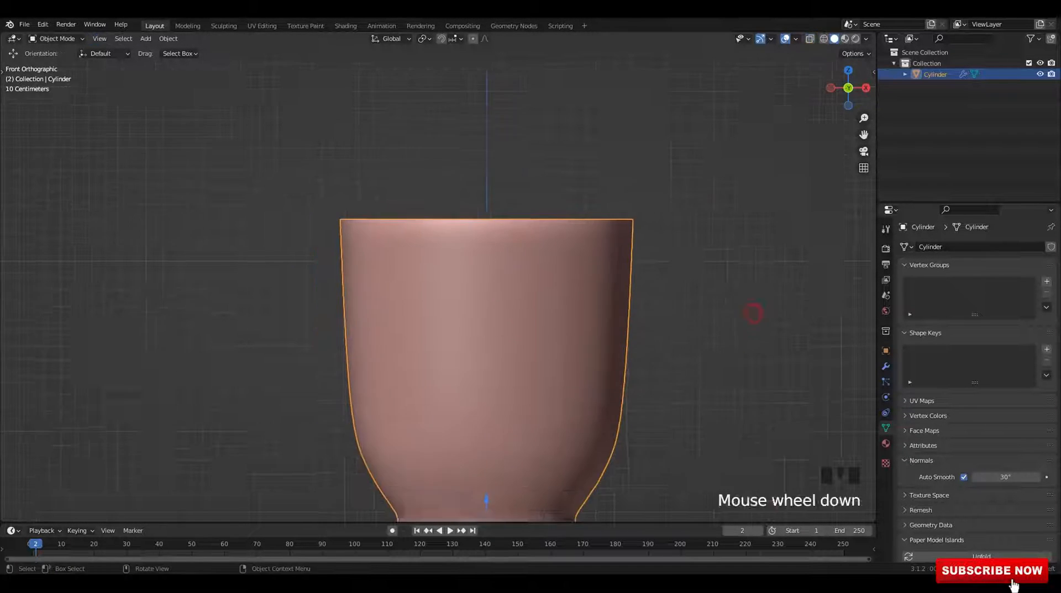
- Frame the whole glass in Object Mode, apply the object's transform, and save the file
click(552, 301)
key(KP_Decimal)
click(680, 310)
middle_drag(680, 309, 693, 331)
key(ctrl+a)
middle_drag(545, 290, 436, 310)
key(ctrl+s)
- Select the edge loop around the open rim in Edit Mode and try an inset on it
scroll(491, 298, up, 1)
key(Tab)
scroll(436, 310, up, 2)
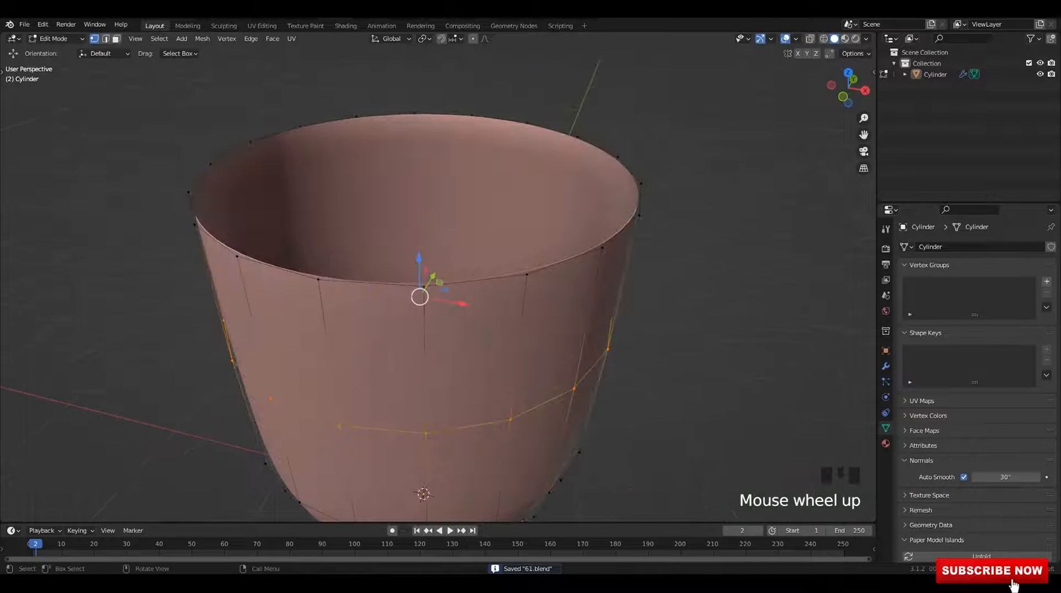
alt+shift+click(560, 263)
scroll(559, 263, up, 1)
mouse_move(559, 263)
shift+middle_down()
mouse_move(554, 286)
mouse_move(555, 275)
shift+middle_up()
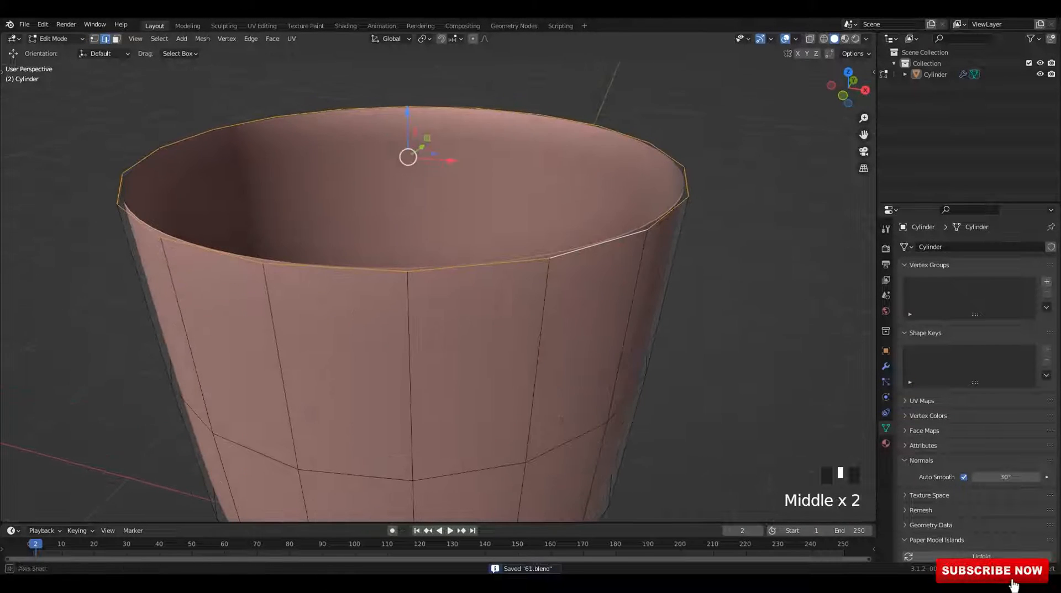
key(i)
right_click(639, 243)
middle_drag(639, 243, 634, 219)
- Extrude the rim loop in place and scale it inward for wall thickness, adjusting it with a final 1.024 scale
key(e)
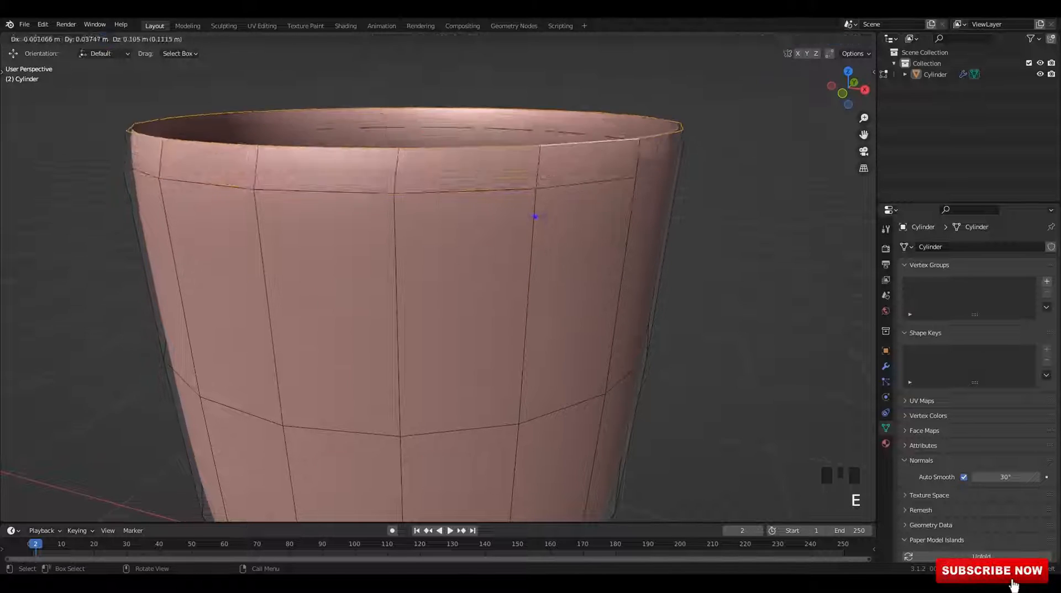
right_click(759, 259)
key(s)
click(730, 252)
middle_drag(730, 252, 717, 273)
key(s)
click(723, 273)
- Extrude the inner rim loop in place in the see-through back view
key(ctrl+KP_1)
key(alt+z)
shift+middle_drag(476, 203, 480, 203)
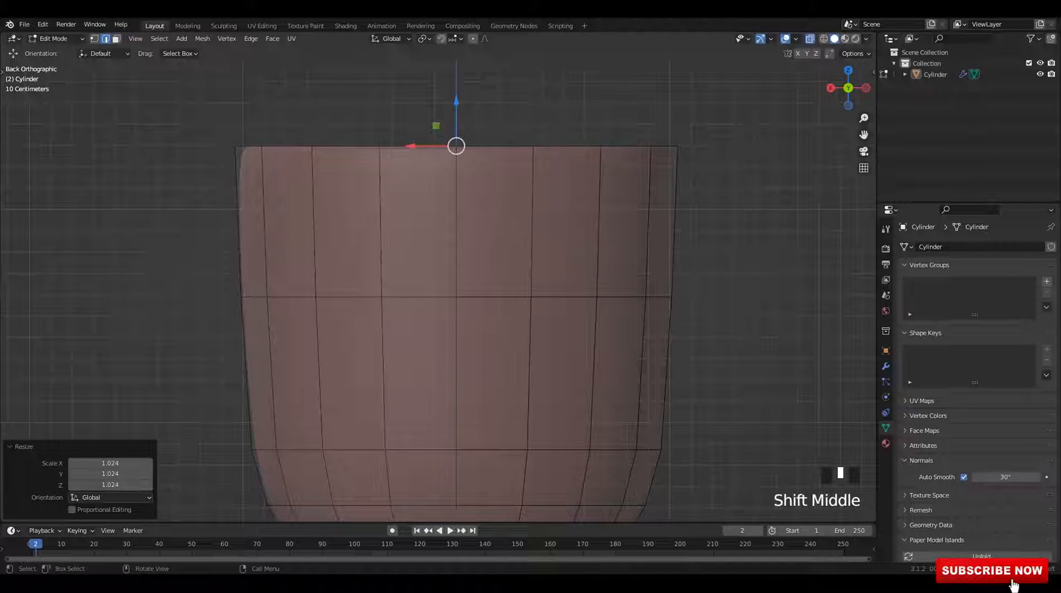
key(e)
right_click(481, 203)
- Try lowering the inner loop deep into the glass, extruding it once more and moving the new loop along Z
drag(457, 105, 457, 249)
shift+middle_drag(457, 248, 464, 130)
key(e)
right_click(464, 135)
drag(463, 129, 463, 276)
drag(464, 316, 463, 316)
scroll(452, 210, down, 3)
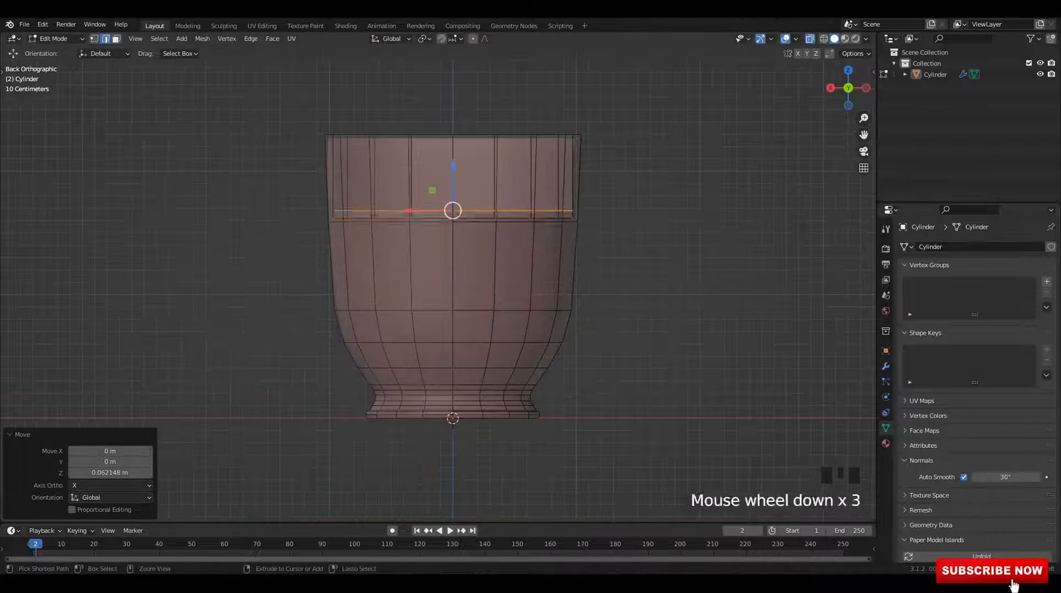
- Undo the lowering and second extrusion of the inner loop, and turn off the see-through display
scroll(464, 170, up, 3)
shift+middle_drag(464, 170, 458, 306)
key(ctrl+z)
key(alt+z)
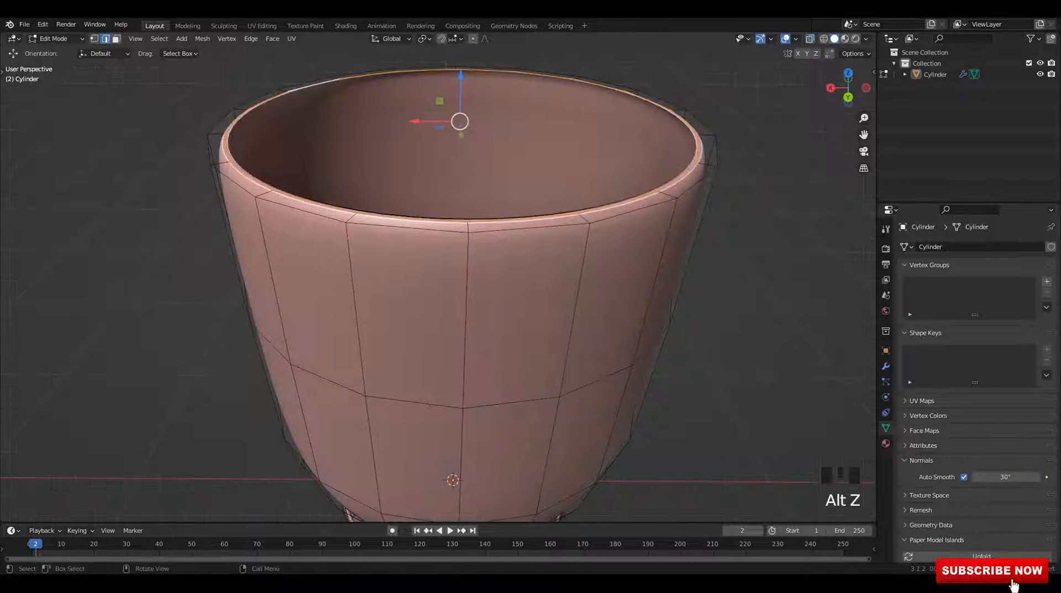
- Scale the inner loop slightly twice and lower it about 0.192 m along Z to form a short inner wall
middle_drag(656, 204, 656, 193)
mouse_move(657, 193)
shift+middle_down()
mouse_move(671, 241)
mouse_move(648, 207)
shift+middle_up()
key(s)
click(668, 239)
key(s)
click(666, 239)
drag(473, 125, 473, 166)
- Apply the glass's scale in Object Mode and return to Edit Mode
middle_drag(473, 166, 473, 217)
shift+middle_drag(473, 217, 310, 337)
scroll(309, 337, up, 3)
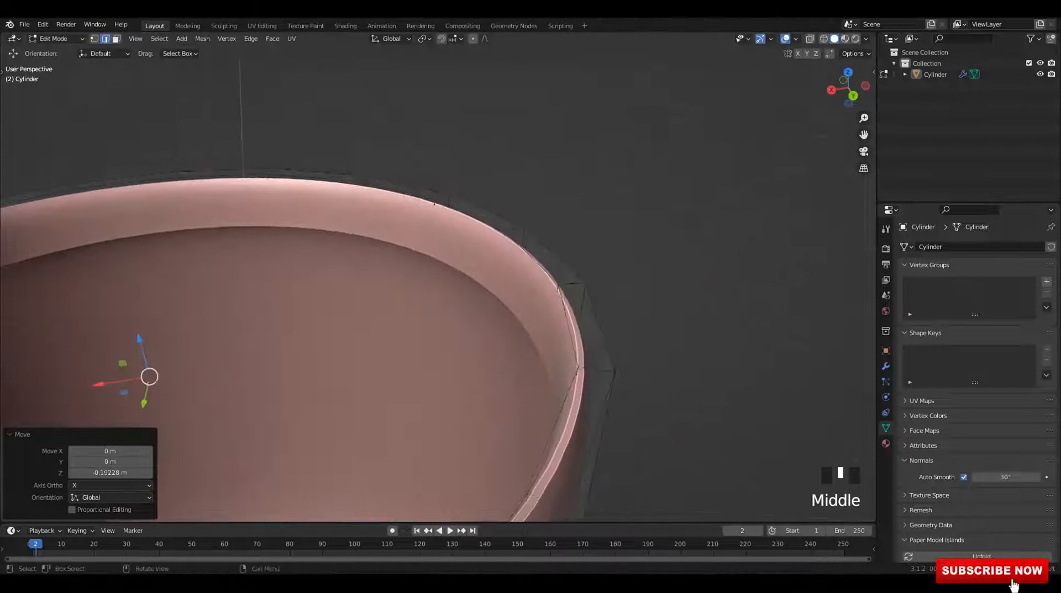
key(Tab)
click(522, 248)
key(ctrl+a)
click(517, 271)
key(Tab)
- Bevel the outer and inner edge loops of the rim with two segments and a width of about 0.006 m
scroll(581, 242, up, 2)
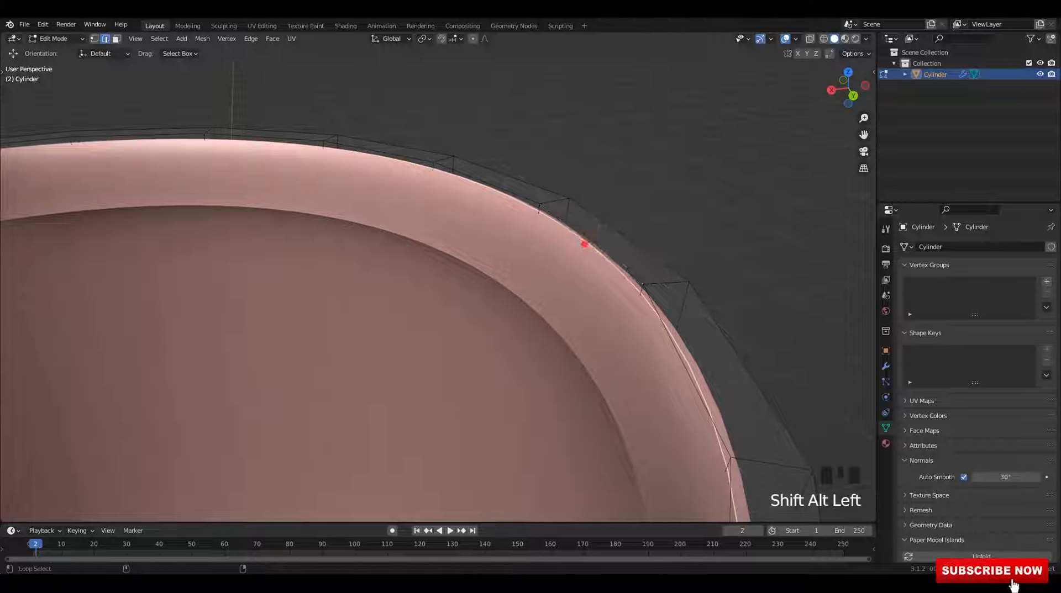
alt+shift+click(584, 245)
alt+shift+click(610, 228)
middle_drag(610, 228, 587, 231)
shift+middle_drag(586, 231, 488, 223)
key(ctrl+b)
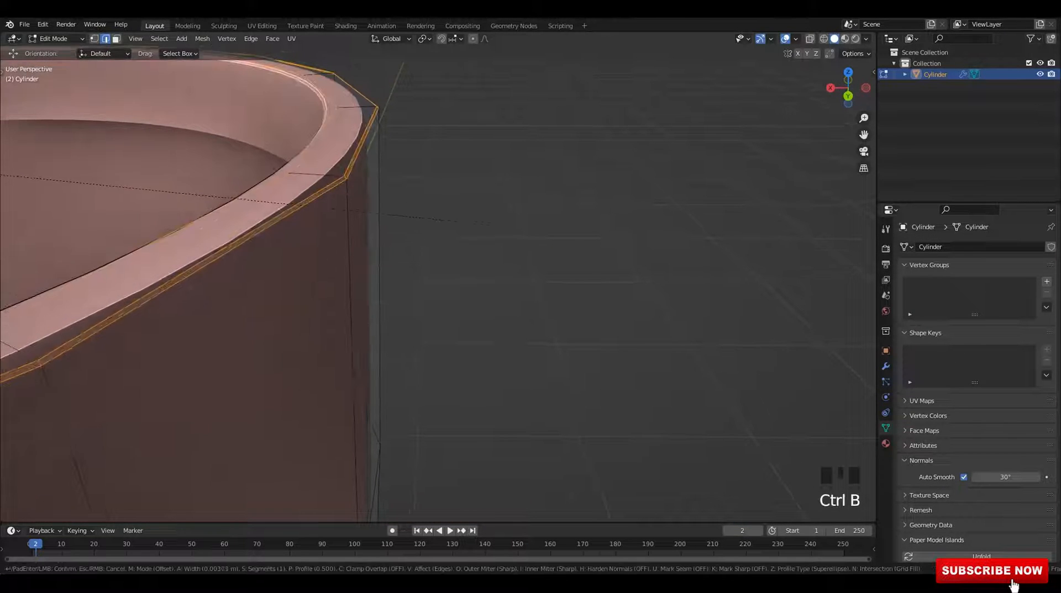
scroll(494, 227, up, 1)
click(529, 239)
- Frame the whole glass in Object Mode and apply its scale
scroll(529, 238, down, 7)
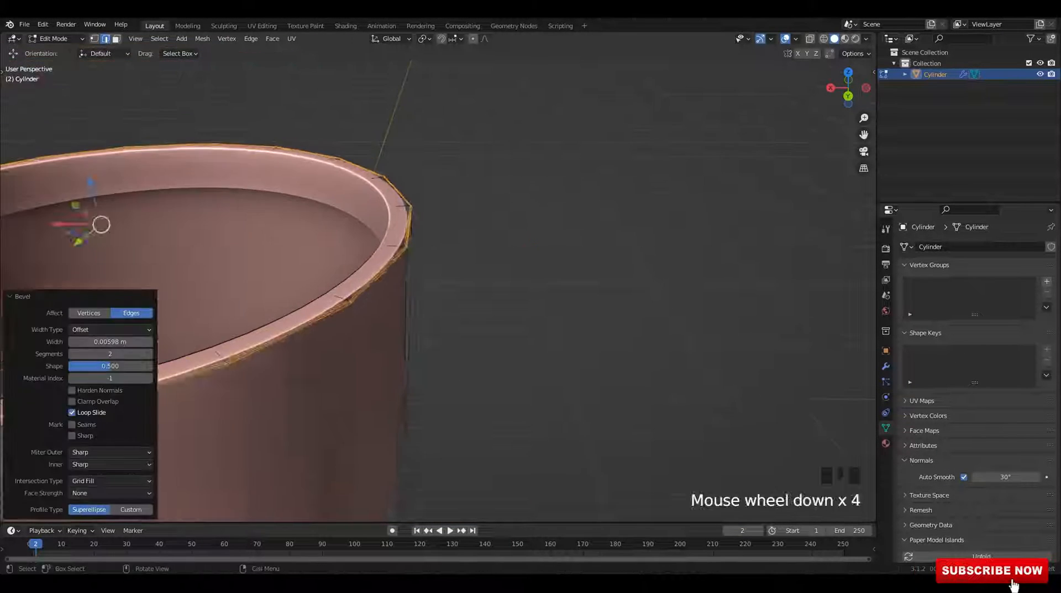
key(Tab)
click(525, 243)
shift+middle_drag(525, 243, 592, 188)
click(436, 248)
key(KP_Decimal)
middle_drag(437, 249, 421, 248)
middle_drag(486, 252, 476, 258)
key(ctrl+a)
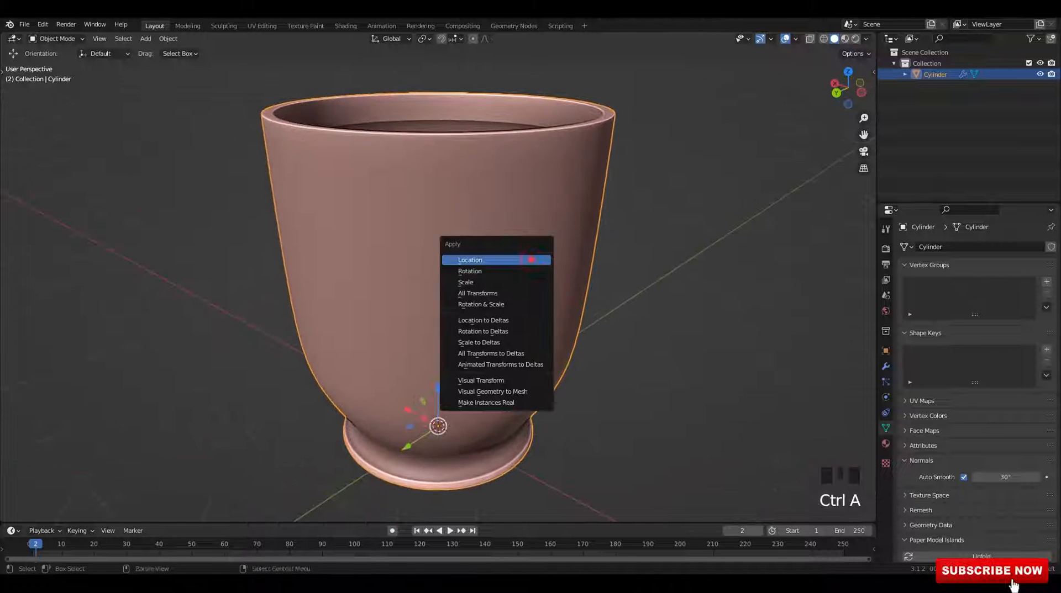
click(473, 282)
- Add a centred loop cut around the flat top of the rim and raise it about 0.0077 m along Z
scroll(442, 265, up, 3)
key(Tab)
shift+middle_drag(553, 182, 564, 326)
scroll(442, 265, up, 4)
key(alt+z)
key(alt+z)
key(ctrl+r)
double_click(480, 335)
scroll(586, 382, down, 1)
shift+middle_drag(563, 326, 541, 315)
shift+middle_drag(541, 315, 652, 337)
drag(172, 248, 172, 240)
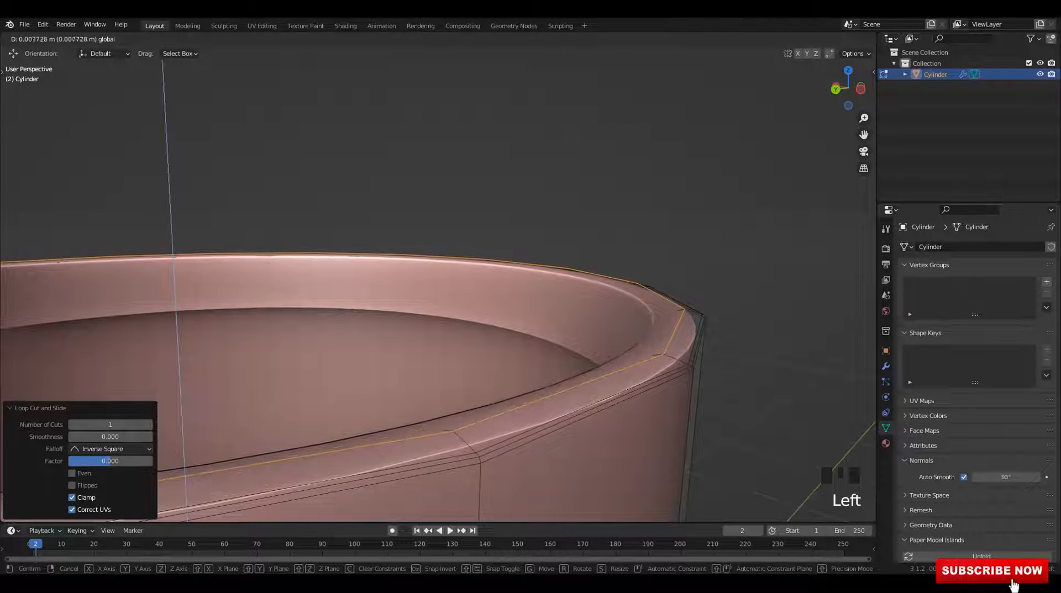
- Examine the rounded rim and whole glass in Object Mode, return to Edit Mode, and save the file
key(Tab)
scroll(608, 293, down, 3)
click(608, 293)
middle_drag(608, 293, 564, 309)
shift+middle_drag(343, 309, 450, 229)
click(450, 284)
key(Tab)
scroll(449, 229, down, 1)
middle_drag(450, 230, 447, 234)
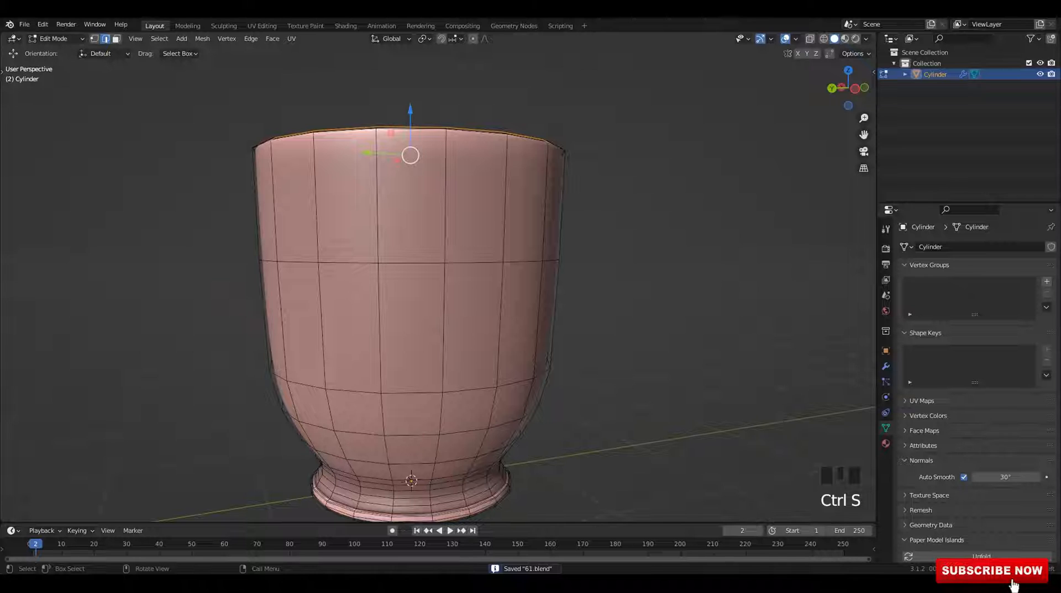
- Edge-slide the horizontal loop on the upper wall closer to the rim
key(g)
key(g)
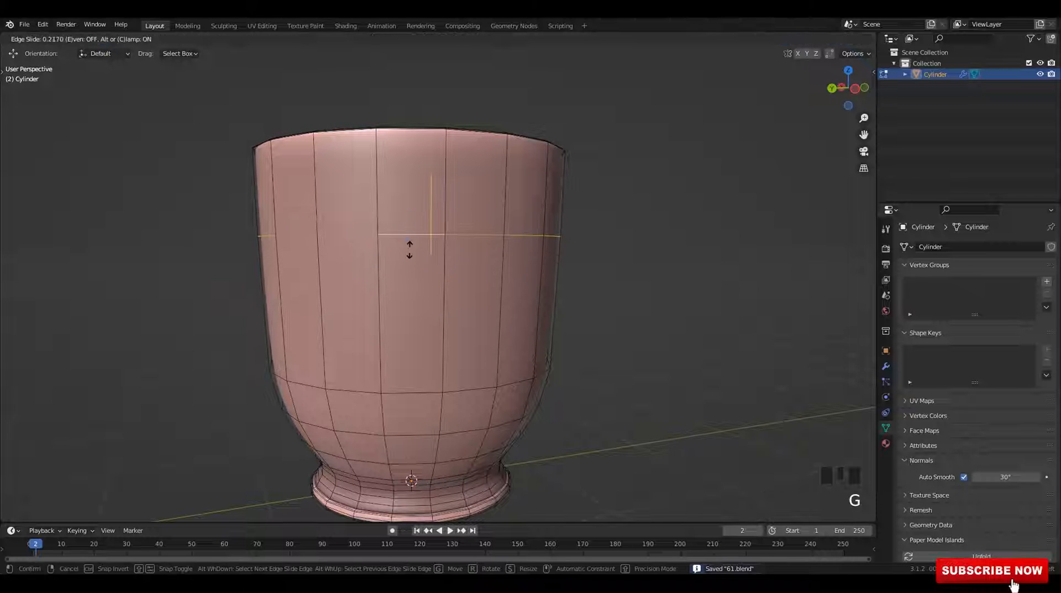
click(413, 237)
- Select a vertical column of four wall faces from the upper loop down to the foot's neck, and save the file
click(413, 237)
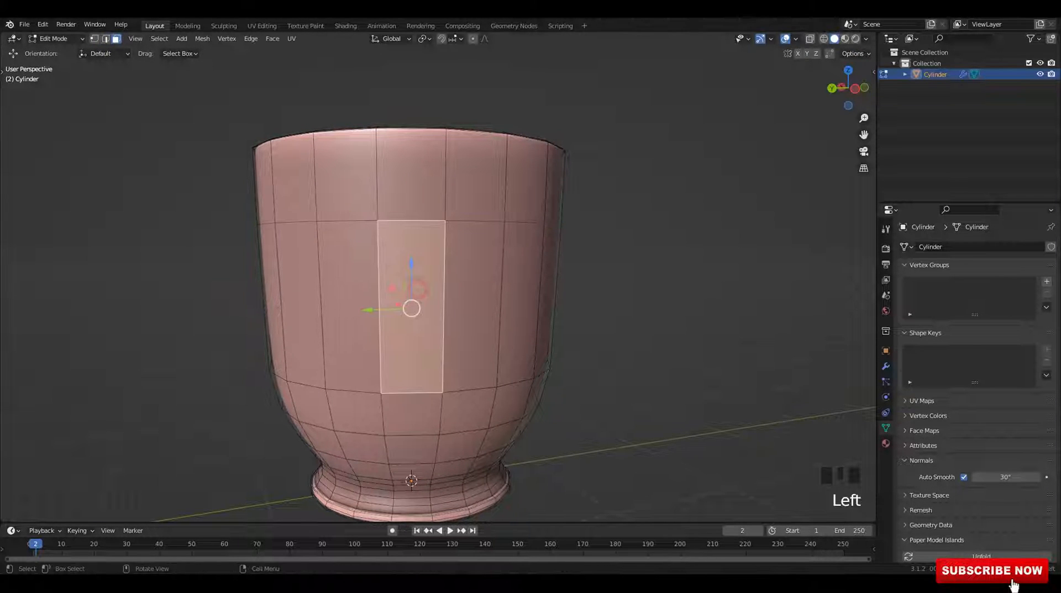
shift+click(415, 412)
middle_drag(418, 448, 406, 424)
shift+click(406, 428)
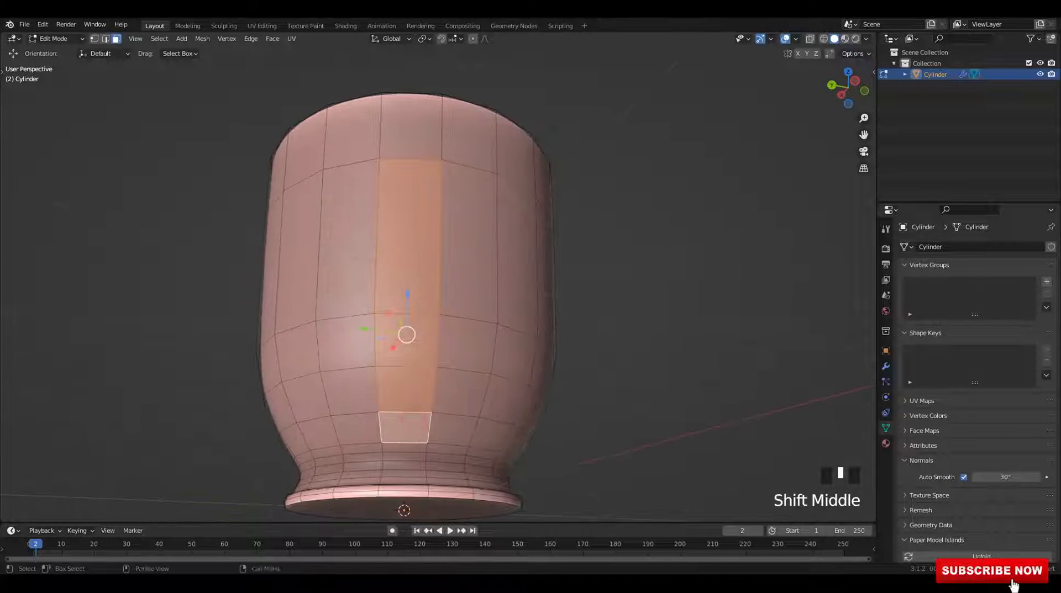
middle_drag(486, 277, 431, 296)
key(ctrl+s)
- Add every second vertical column of four wall faces around the whole glass to the selection
shift+click(430, 295)
shift+click(433, 398)
shift+click(433, 440)
shift+click(432, 465)
middle_drag(492, 353, 412, 331)
shift+click(425, 310)
shift+click(423, 402)
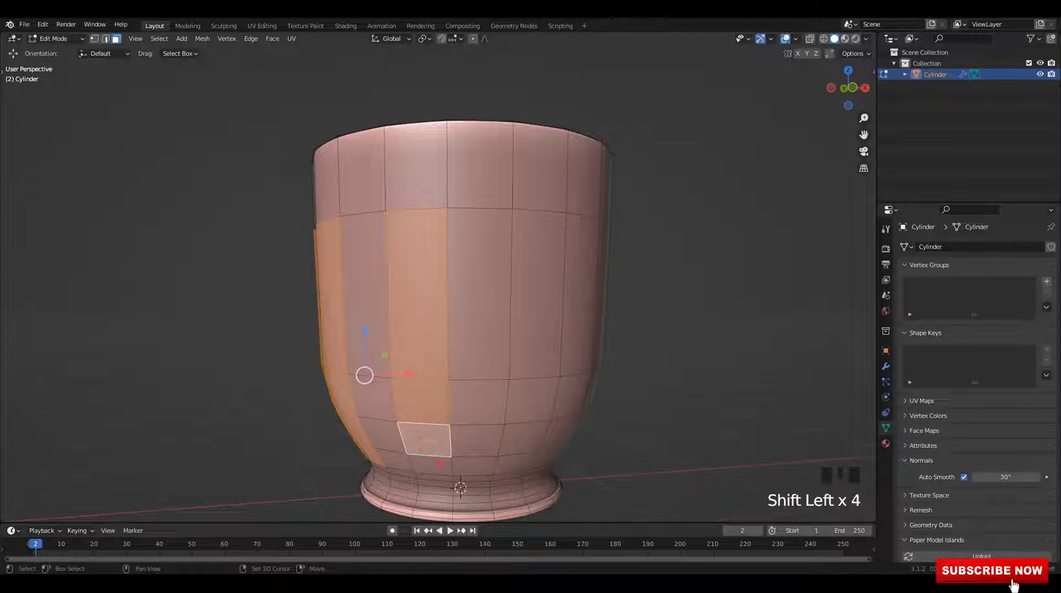
shift+click(438, 464)
middle_drag(476, 422, 380, 298)
shift+click(469, 301)
shift+click(469, 413)
shift+click(465, 450)
shift+click(382, 298)
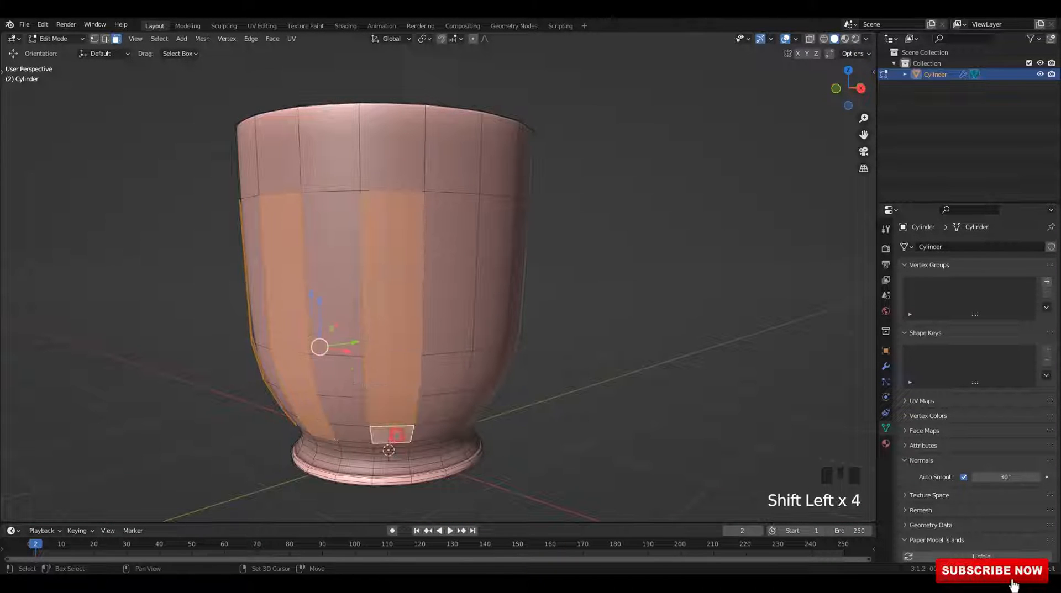
middle_drag(397, 436, 338, 431)
shift+click(434, 315)
shift+click(435, 368)
shift+click(435, 394)
middle_drag(439, 430, 362, 428)
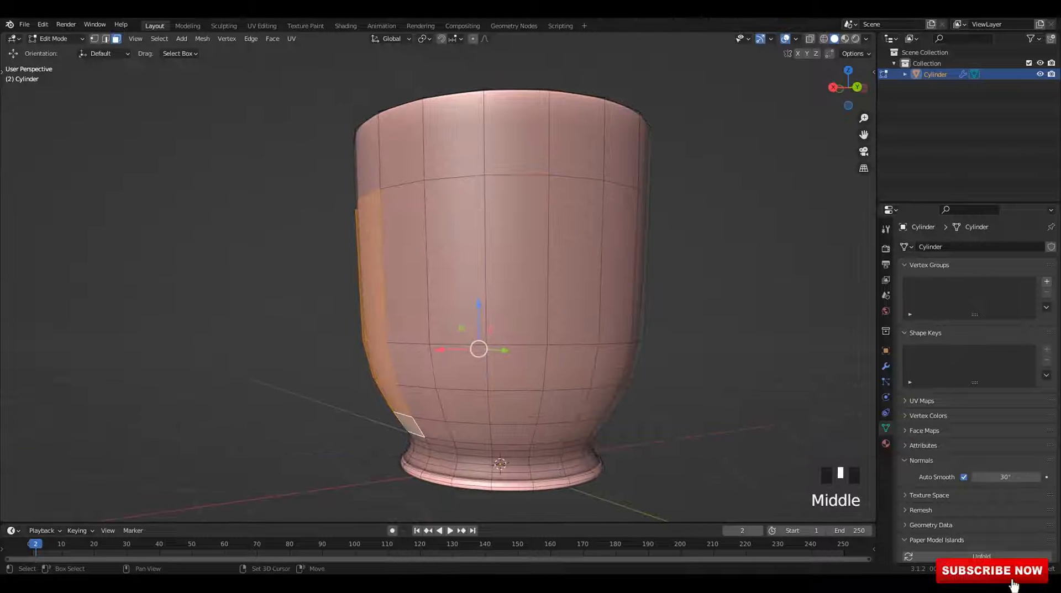
shift+click(459, 309)
shift+click(463, 367)
middle_drag(470, 430, 394, 399)
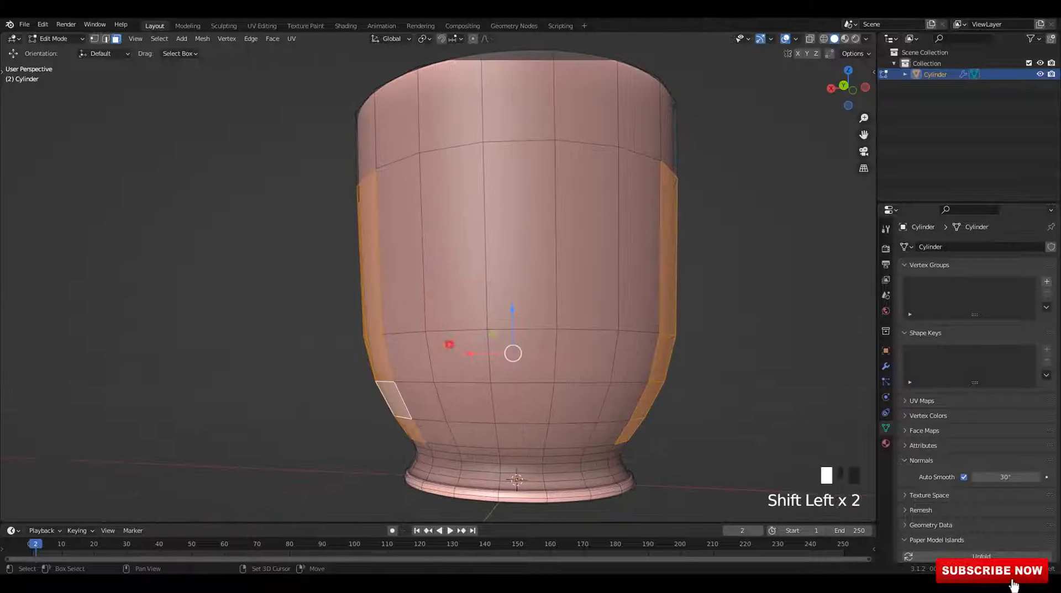
shift+click(458, 357)
shift+click(456, 298)
shift+click(464, 402)
shift+click(473, 434)
middle_drag(474, 434, 265, 420)
shift+click(433, 360)
shift+click(420, 298)
shift+click(439, 401)
shift+click(439, 439)
scroll(438, 431, down, 2)
scroll(353, 431, up, 3)
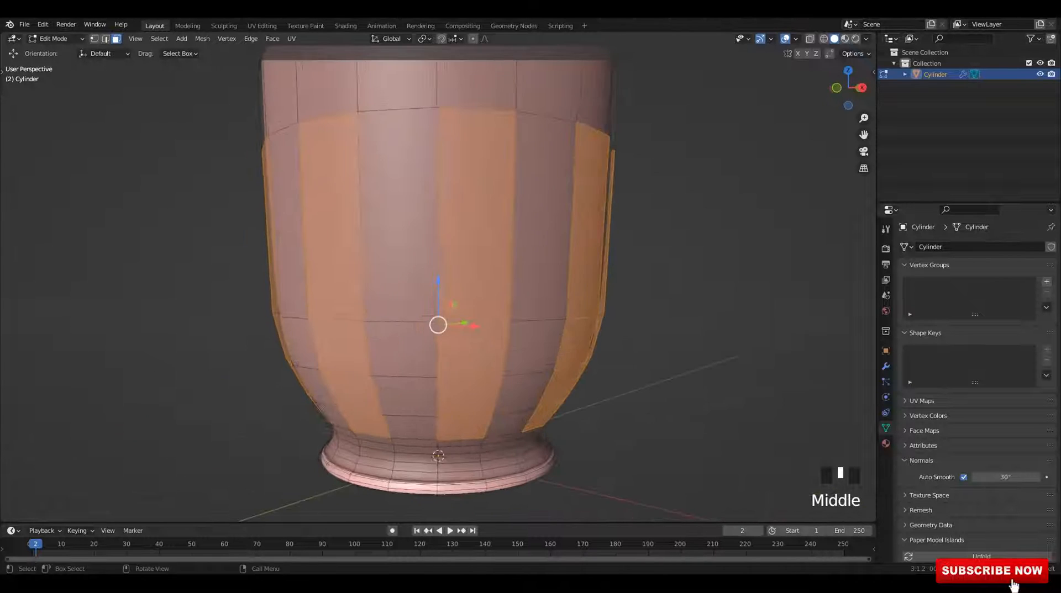
middle_drag(387, 354, 442, 357)
- Hide the Subdivision modifier's effect in the viewport and save the file
click(885, 367)
click(1001, 266)
middle_drag(663, 310, 688, 309)
ctrl+middle_drag(688, 310, 613, 335)
key(ctrl+s)
key(ctrl+s)
scroll(622, 290, up, 1)
- Inset the selected wall columns evenly, leaving a narrow border around each one
key(s)
middle_drag(605, 295, 652, 284)
right_click(621, 289)
key(i)
click(700, 280)
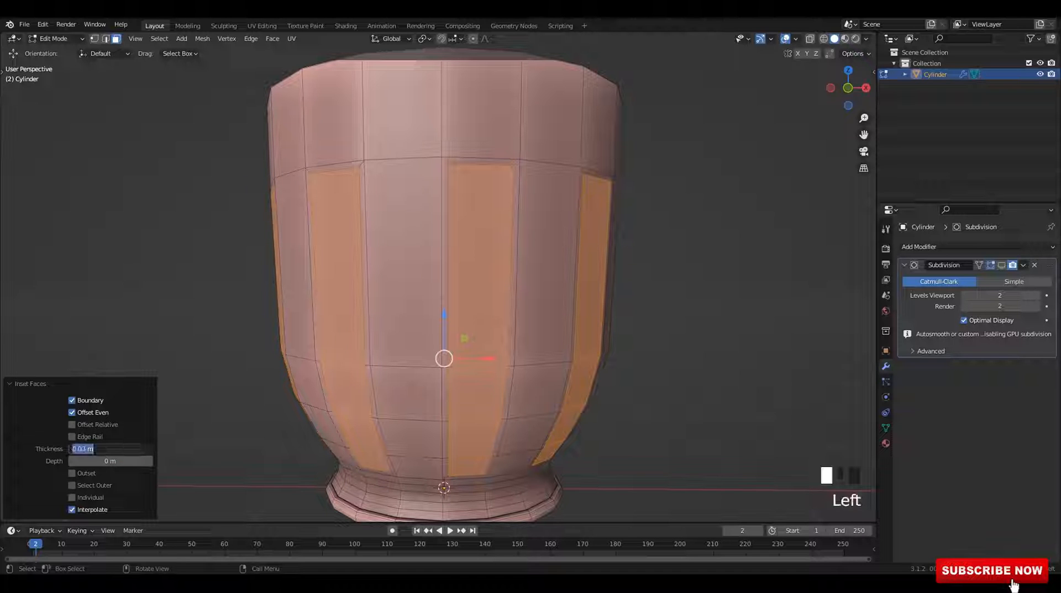
middle_drag(700, 280, 663, 280)
mouse_move(663, 280)
shift+middle_down()
mouse_move(661, 271)
mouse_move(648, 287)
shift+middle_up()
shift+middle_drag(647, 288, 698, 293)
- Extrude the inset columns in place and recess them with a Shrink/Fatten offset of -0.05 m
key(e)
key(Escape)
key(alt+s)
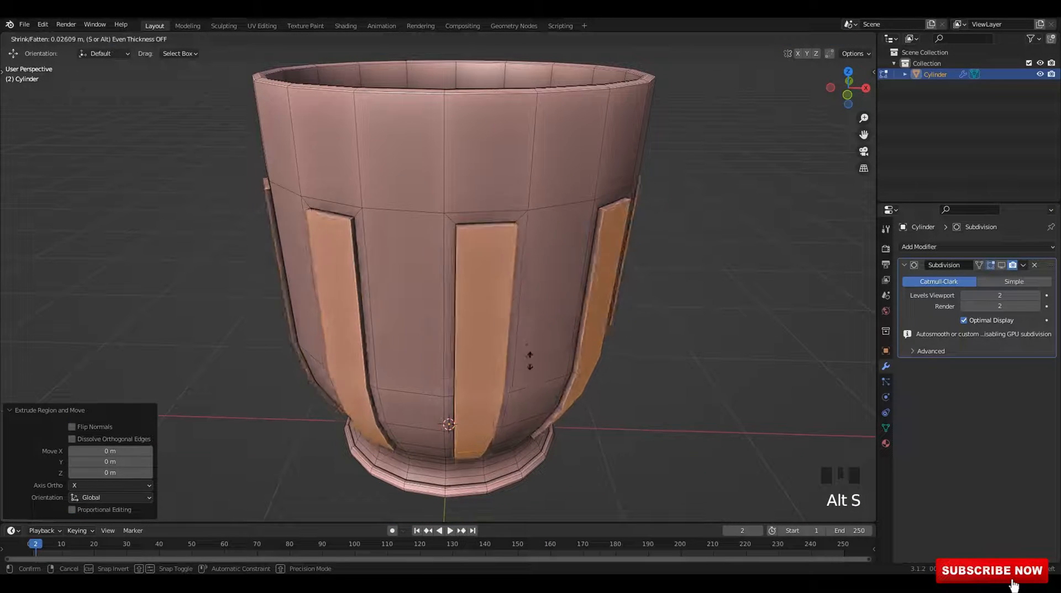
click(525, 407)
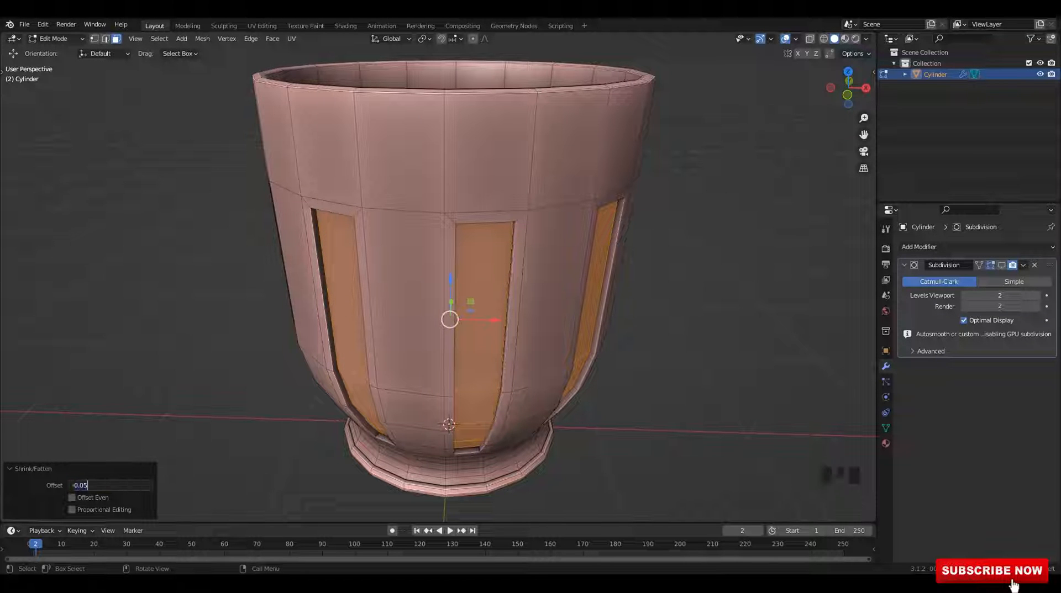
key(Tab)
middle_drag(497, 309, 453, 263)
key(Tab)
- Select the remaining columns of four wall faces between the recessed panels, all around the glass
click(451, 204)
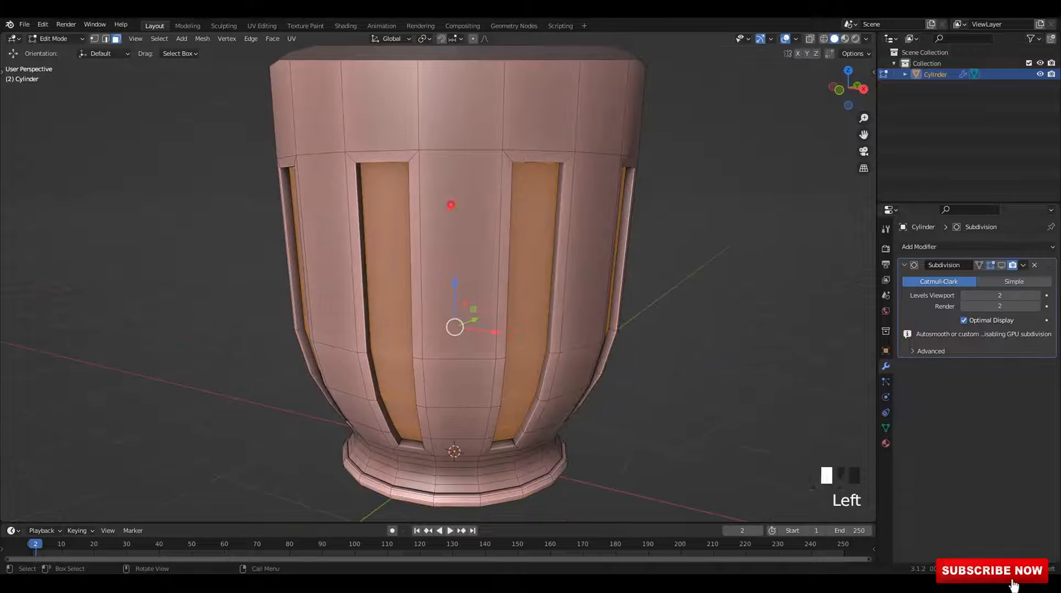
shift+click(459, 388)
shift+click(457, 426)
middle_drag(469, 412, 437, 391)
shift+click(533, 263)
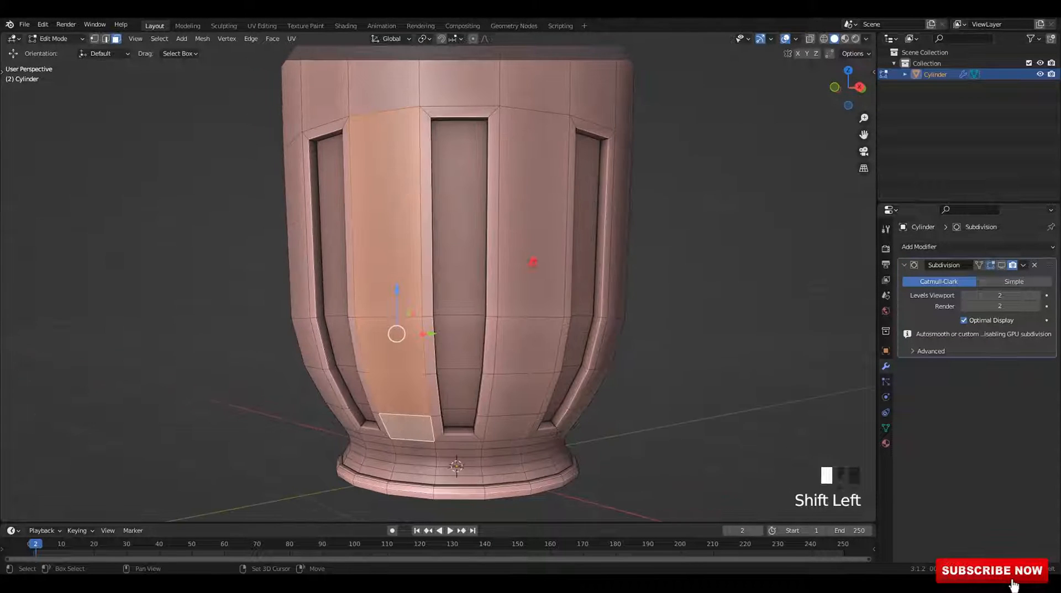
shift+click(525, 347)
shift+click(518, 398)
shift+click(509, 428)
middle_drag(509, 417, 427, 454)
shift+click(525, 287)
shift+click(521, 339)
shift+click(509, 386)
shift+click(515, 353)
shift+click(500, 428)
middle_drag(479, 354, 421, 348)
shift+click(432, 273)
shift+click(429, 365)
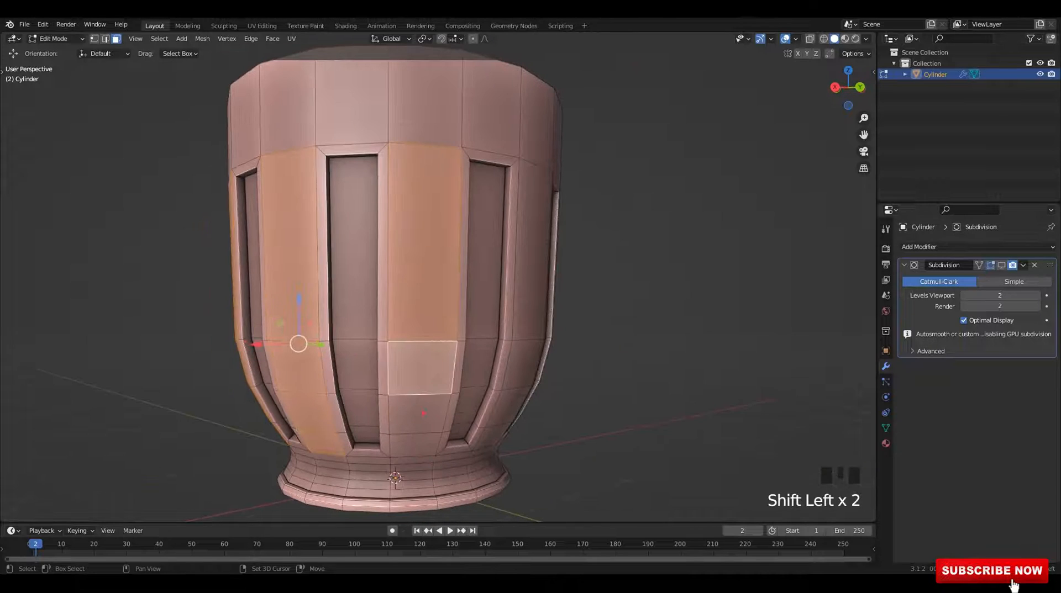
shift+click(423, 403)
shift+click(420, 428)
middle_drag(421, 424, 370, 420)
shift+click(475, 279)
shift+click(466, 365)
shift+click(464, 409)
shift+click(450, 434)
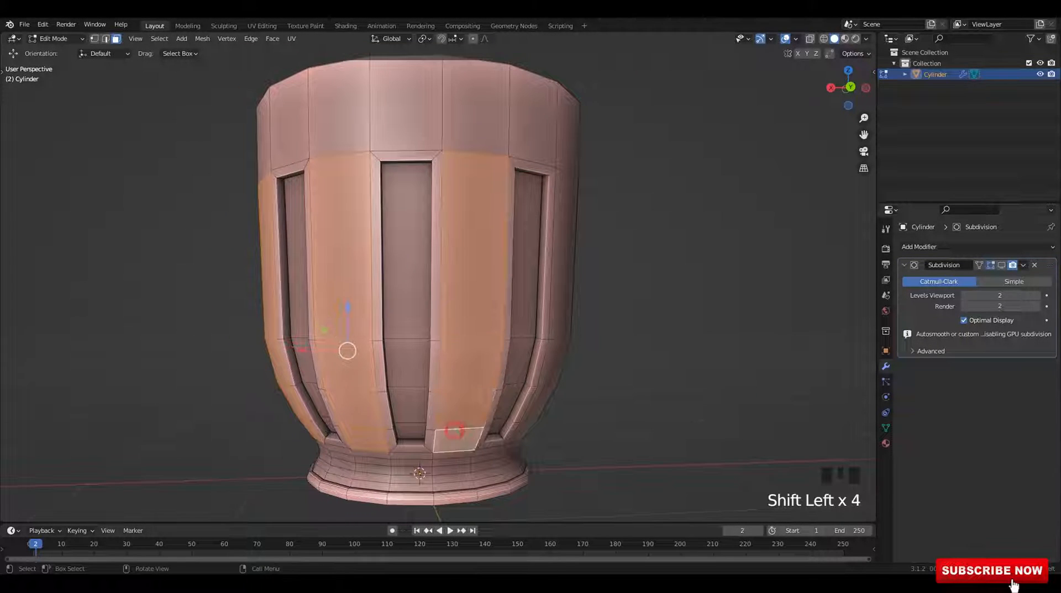
middle_drag(450, 431, 420, 428)
shift+click(480, 303)
shift+click(489, 355)
shift+click(492, 403)
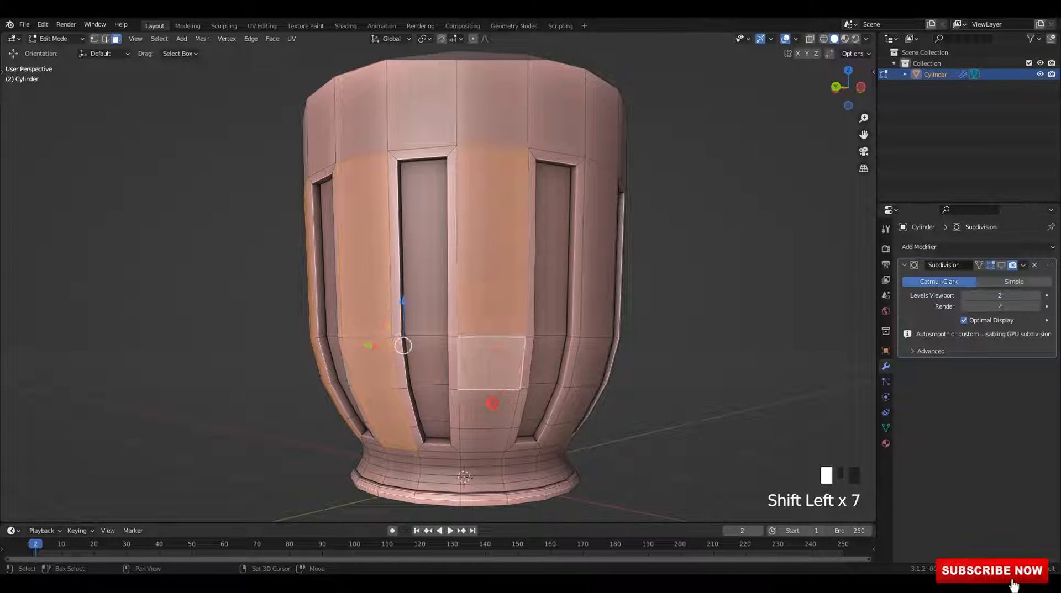
shift+click(489, 417)
middle_drag(489, 417, 429, 450)
shift+click(526, 273)
shift+click(535, 401)
shift+click(543, 314)
shift+click(529, 301)
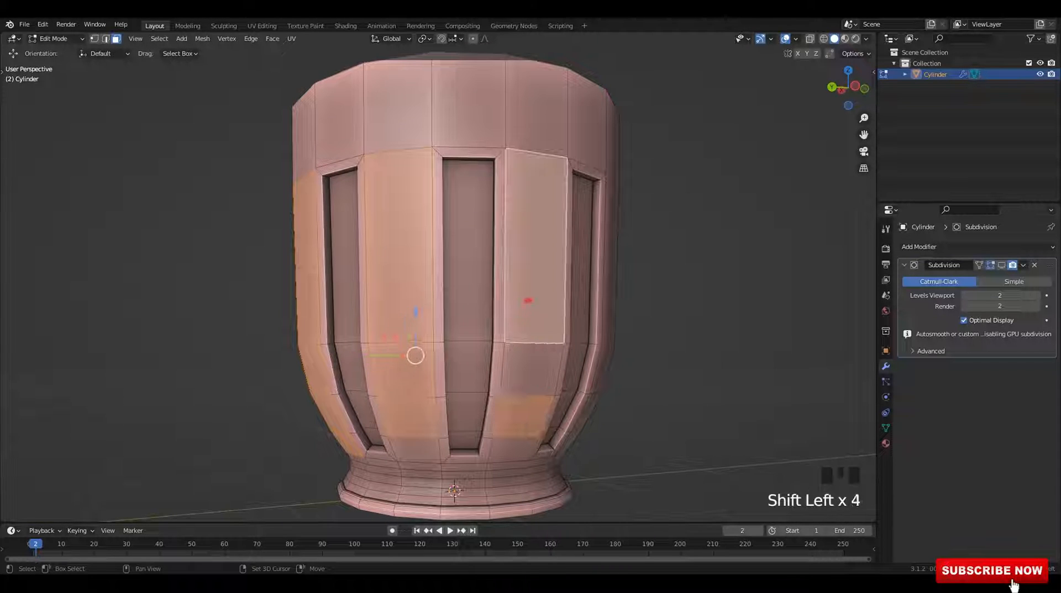
shift+click(534, 373)
middle_drag(534, 372, 523, 402)
shift+click(523, 401)
middle_drag(428, 401, 315, 417)
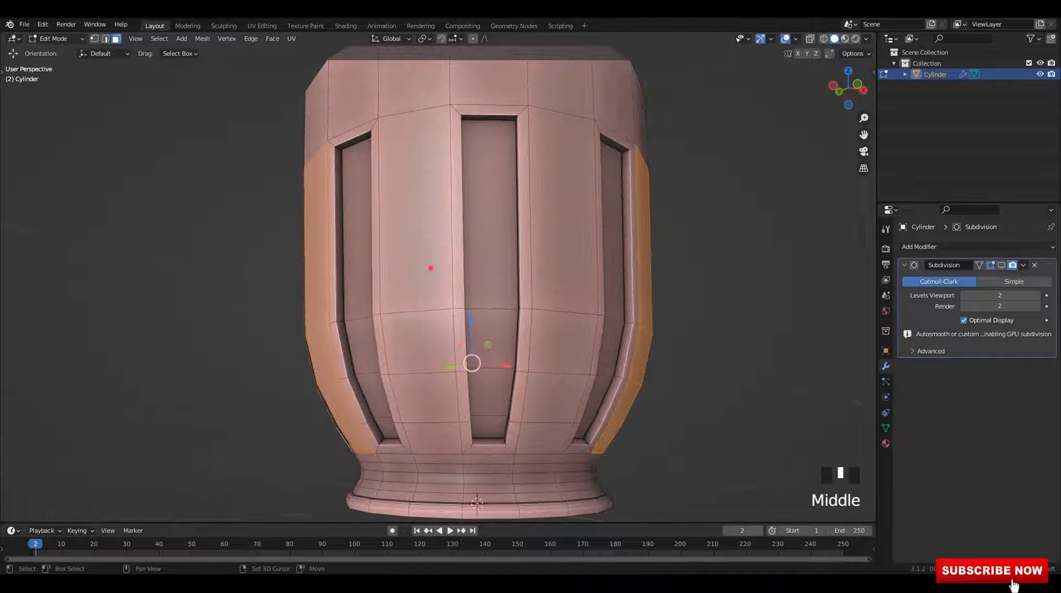
shift+click(431, 268)
shift+click(429, 403)
shift+click(415, 349)
shift+click(431, 439)
middle_drag(431, 439, 393, 437)
shift+click(459, 238)
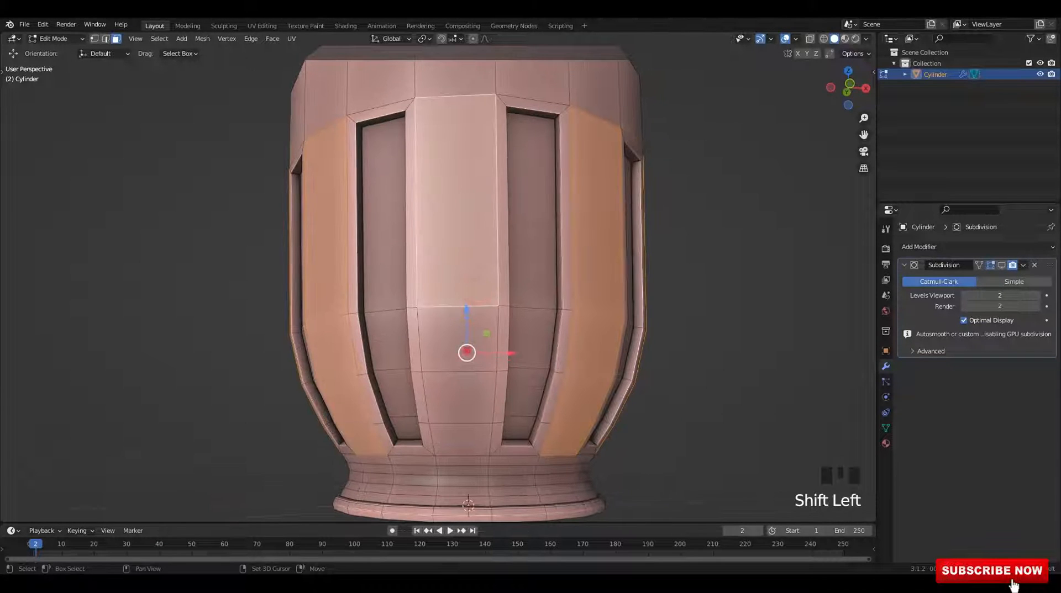
shift+click(458, 337)
shift+click(459, 395)
shift+click(460, 436)
mouse_move(459, 435)
middle_down()
mouse_move(462, 425)
mouse_move(456, 450)
middle_up()
- Inset the selected columns by 0.05 m and recess them with an in-place extrusion and a Shrink/Fatten offset of -0.05 m
key(i)
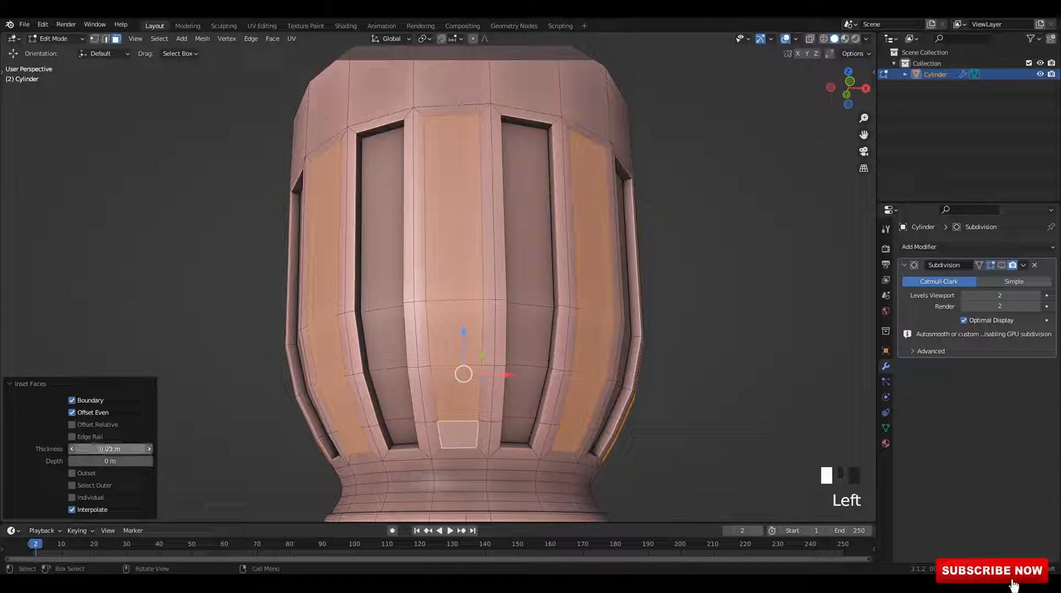
middle_drag(519, 332, 525, 268)
key(e)
key(alt+s)
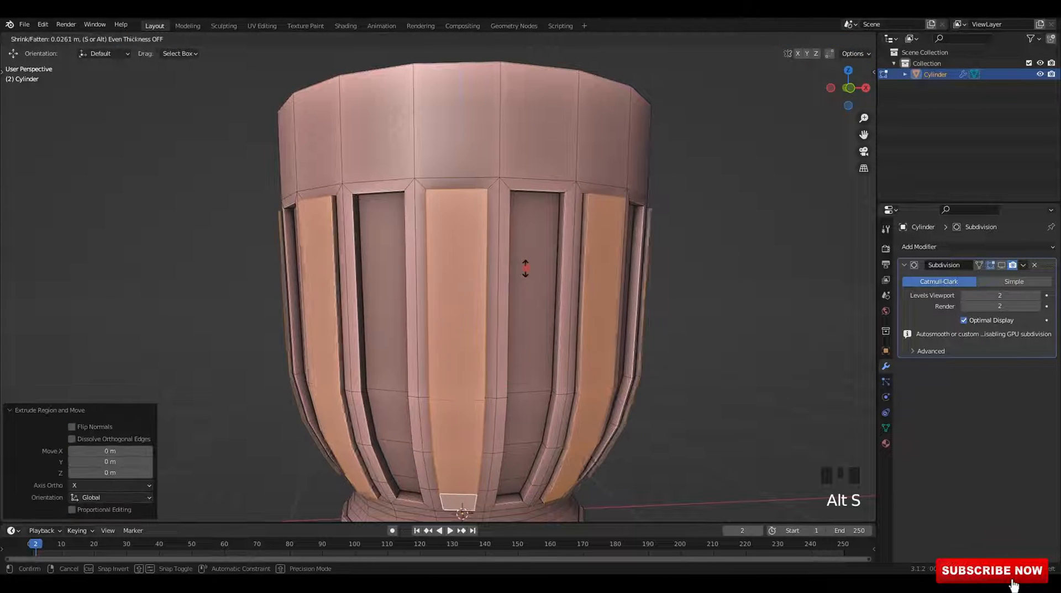
click(525, 269)
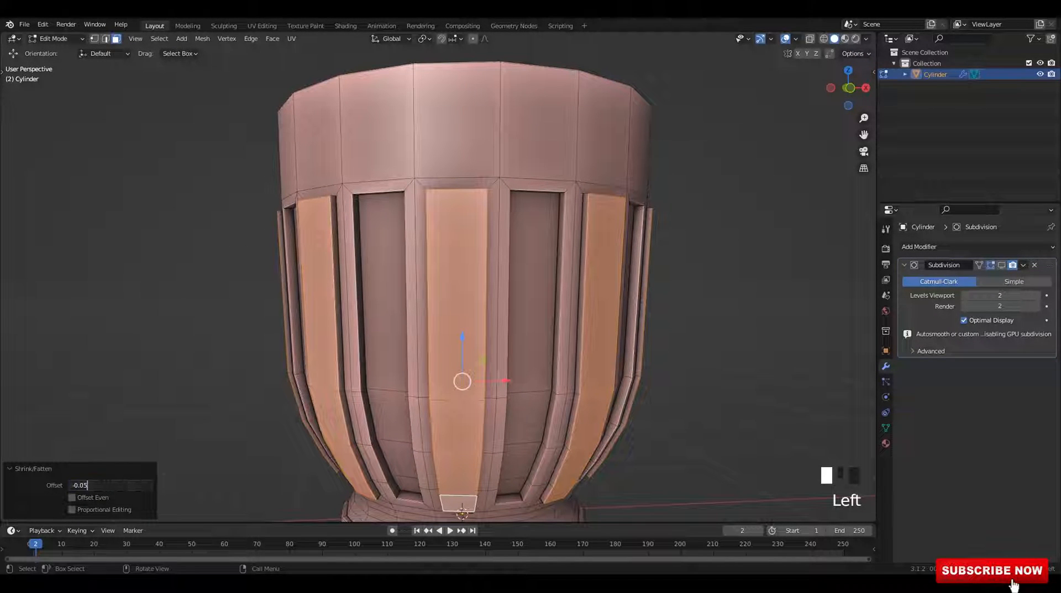
key(Return)
- Switch to Object Mode and show the Subdivision modifier's effect in the viewport again
key(Tab)
scroll(717, 241, down, 3)
middle_drag(561, 242, 497, 243)
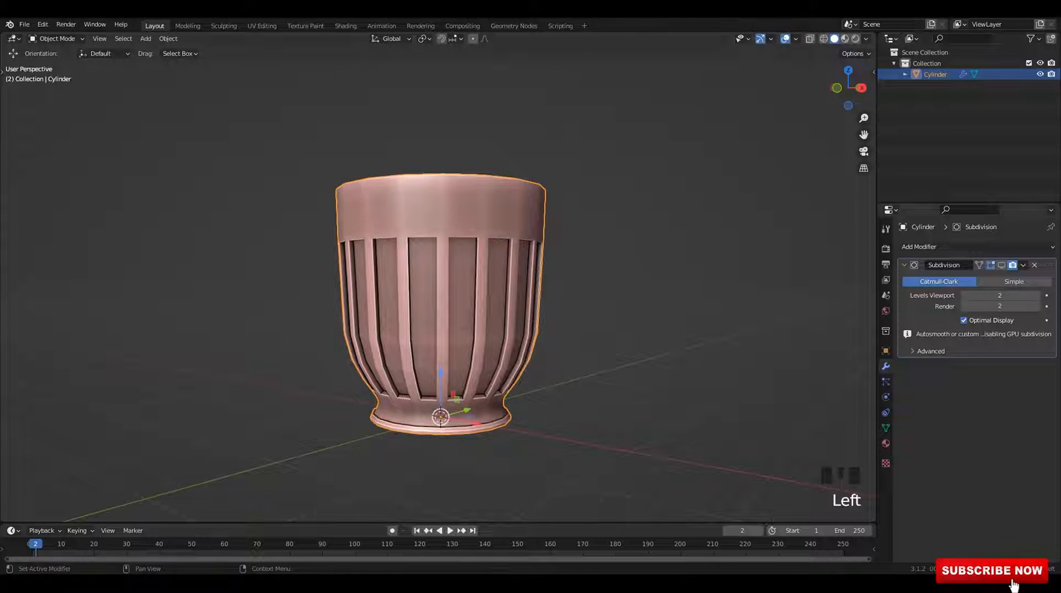
click(1001, 266)
click(754, 220)
middle_drag(753, 220, 652, 237)
- Set the glass's viewport subdivision level to 3
click(480, 265)
key(grave)
mouse_move(481, 266)
middle_down()
mouse_move(520, 276)
mouse_move(469, 292)
mouse_move(467, 276)
middle_up()
scroll(470, 292, down, 1)
key(ctrl+1)
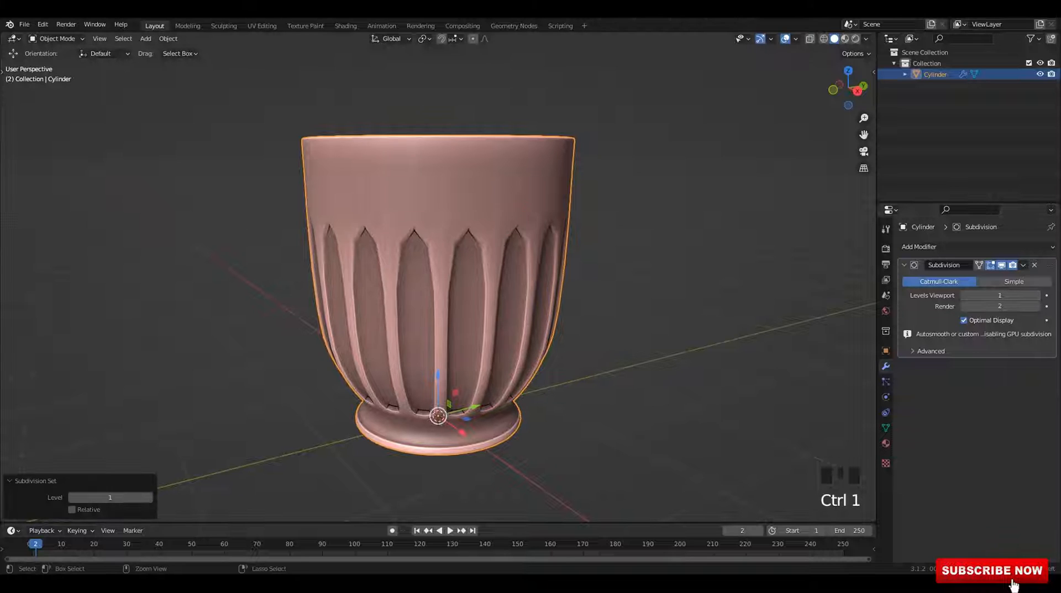
key(ctrl+2)
key(ctrl+3)
click(657, 221)
middle_drag(646, 221, 610, 220)
click(512, 205)
- In Edit Mode, use the back view with X-ray to select all vertices around the flutes' upper ends
key(Tab)
key(ctrl+KP_1)
key(alt+z)
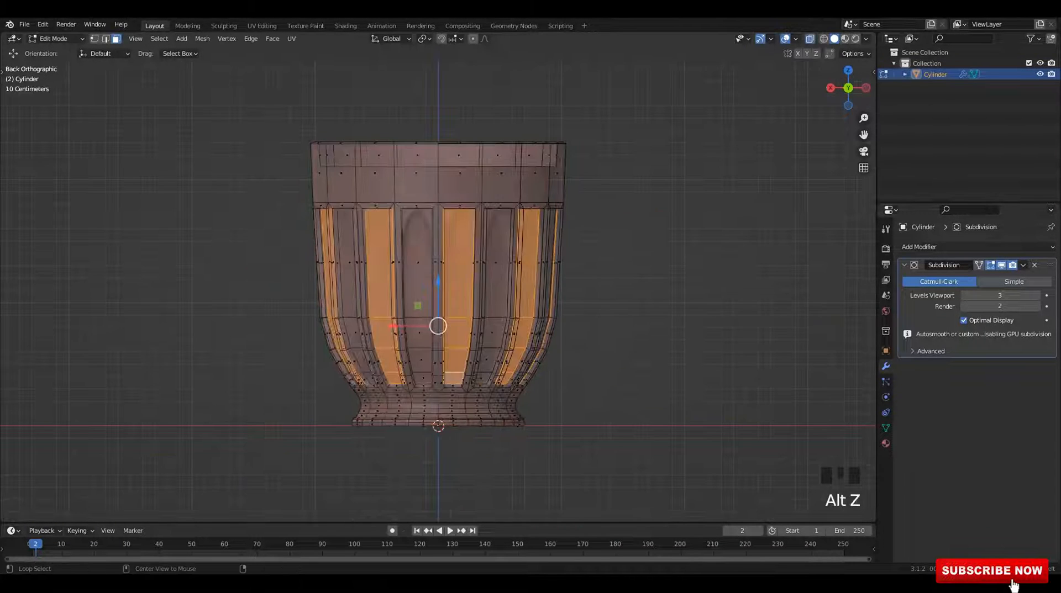
key(1)
drag(216, 157, 662, 272)
drag(259, 179, 613, 242)
key(alt+z)
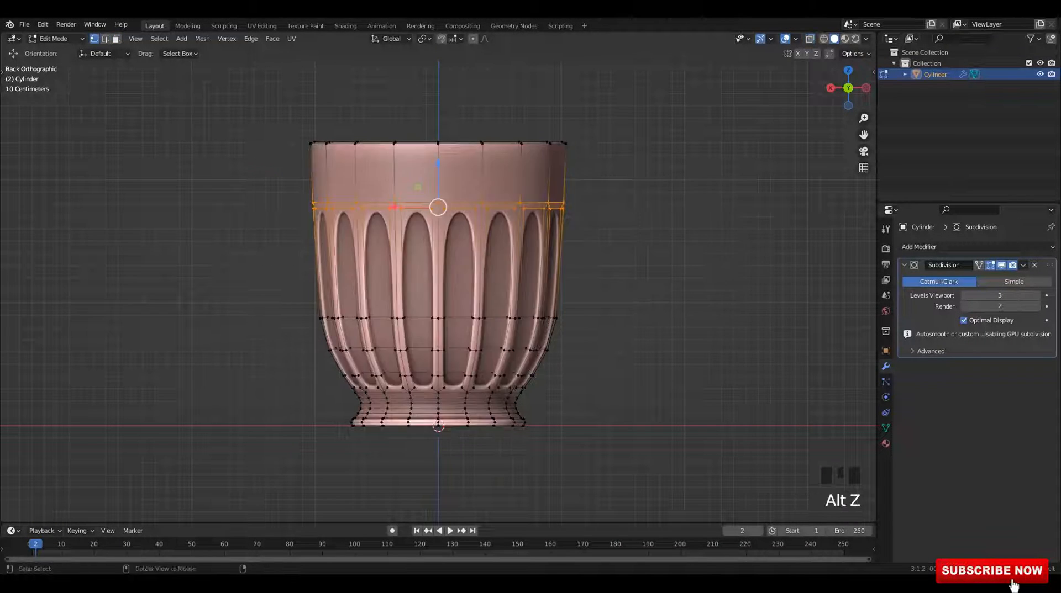
- Raise the selected vertices along Z closer to the rim and return to Object Mode
scroll(453, 160, up, 3)
shift+middle_drag(453, 160, 452, 244)
drag(437, 239, 437, 185)
key(alt+z)
scroll(497, 232, down, 3)
key(alt+z)
key(Tab)
click(675, 277)
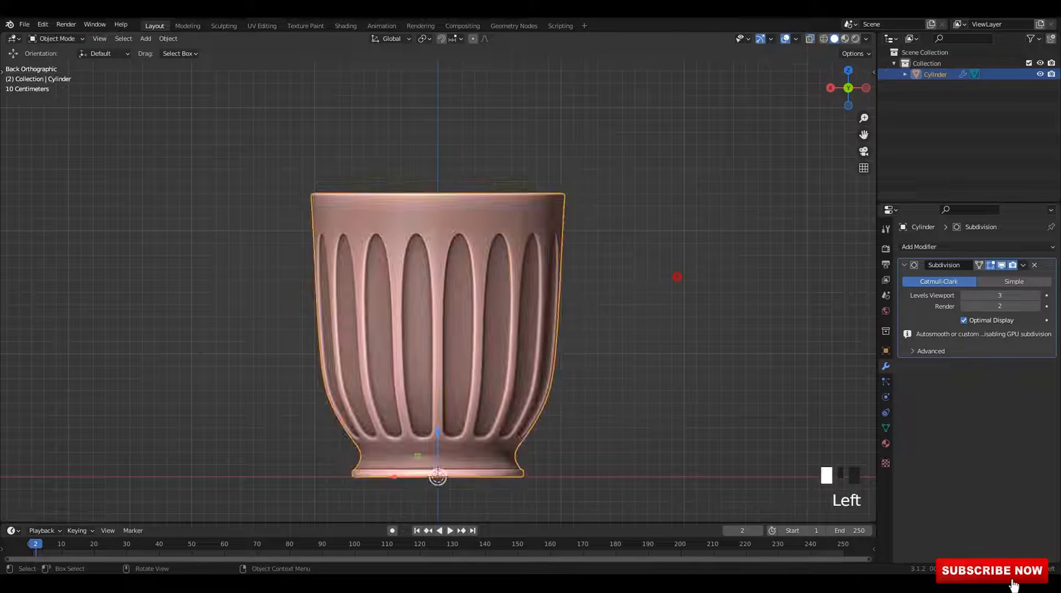
- Add a horizontal loop cut around the fluted wall and slide it toward the flutes' upper ends with a factor of about 0.601
scroll(675, 277, up, 1)
scroll(506, 277, up, 1)
key(Tab)
shift+middle_drag(505, 259, 505, 275)
shift+scroll(505, 276, up, 1)
key(ctrl+r)
click(509, 295)
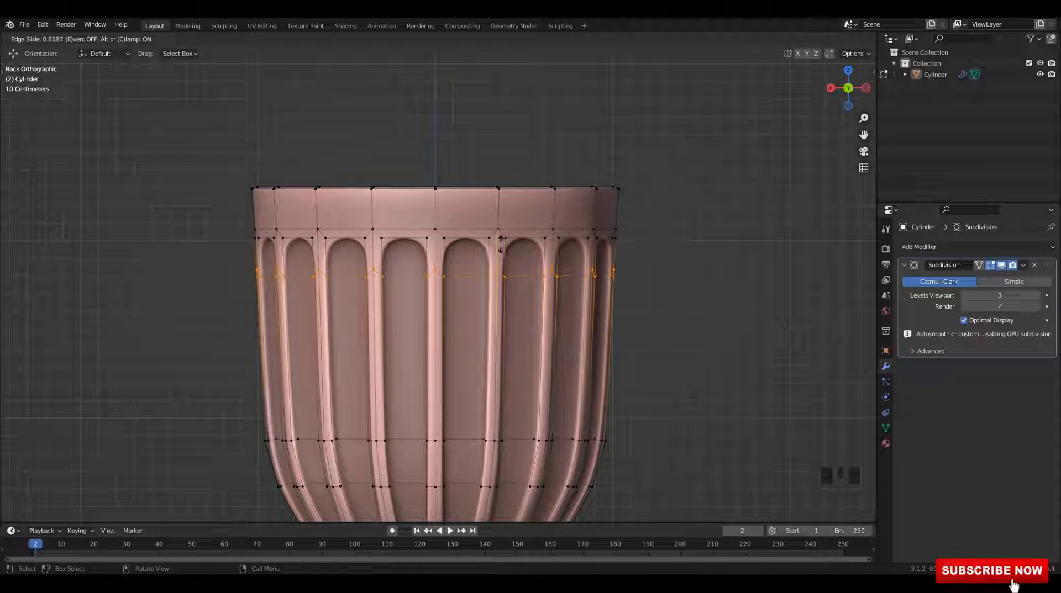
click(494, 247)
key(alt+z)
middle_drag(495, 247, 514, 232)
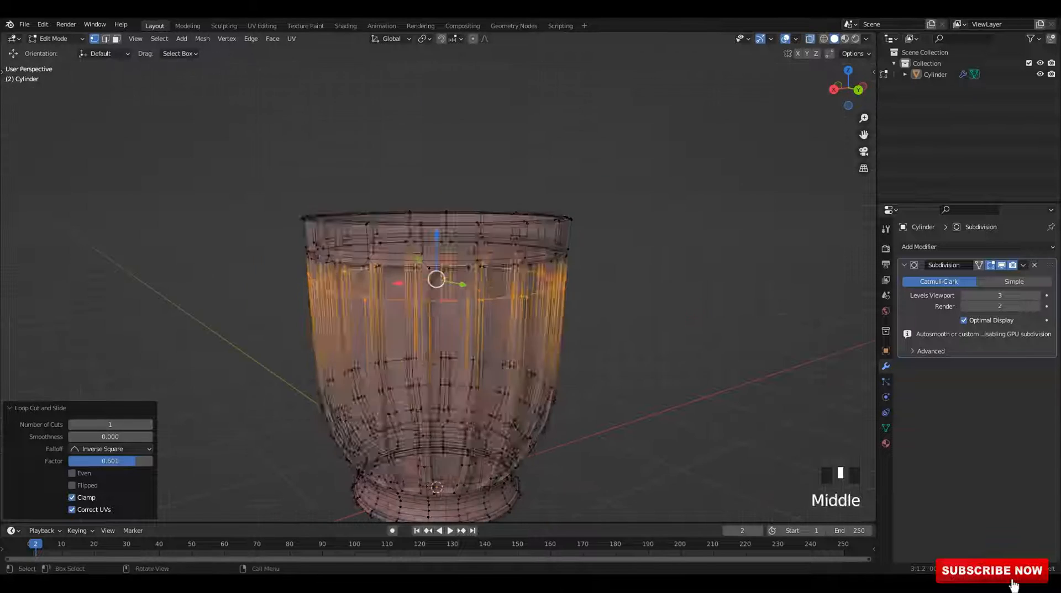
key(alt+z)
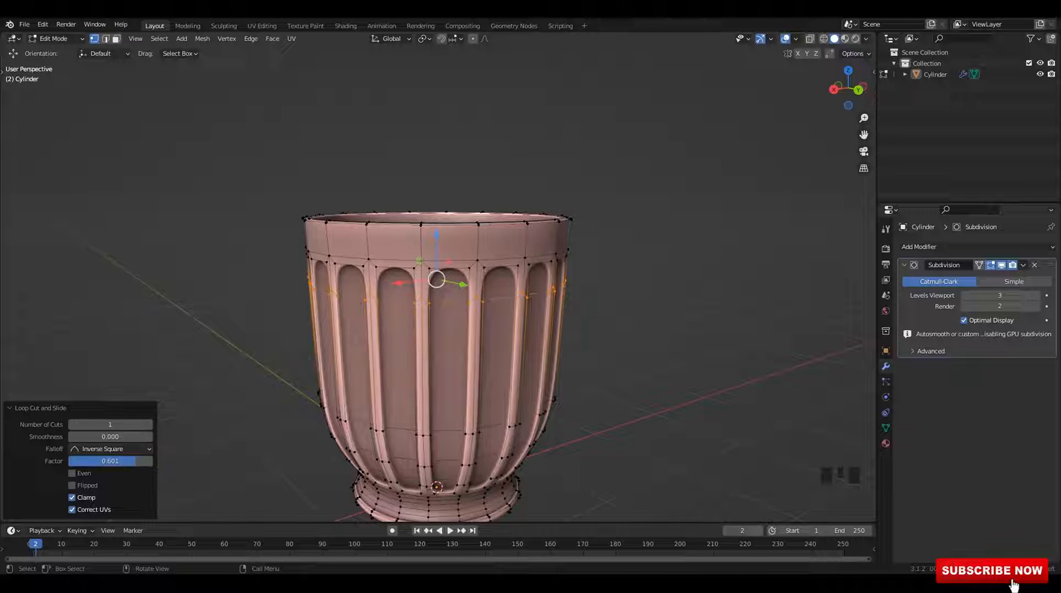
- Return to Object Mode, check the smoothed flutes and rim from several angles, and save the file
scroll(680, 282, down, 1)
middle_drag(685, 282, 674, 354)
key(Tab)
click(679, 282)
scroll(693, 274, up, 2)
click(556, 262)
key(grave)
middle_drag(574, 271, 591, 226)
click(689, 248)
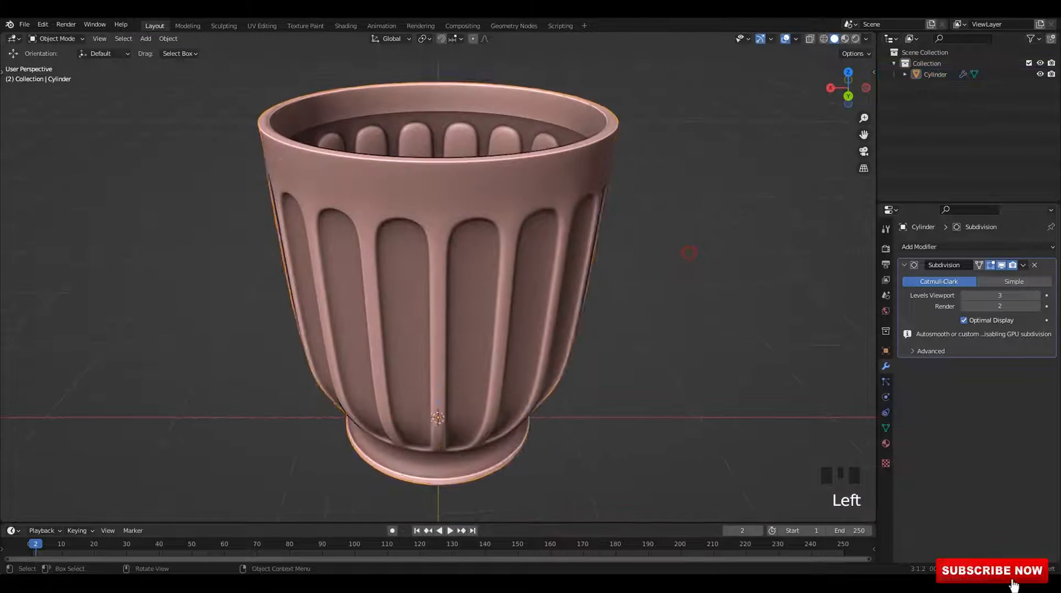
scroll(689, 249, down, 2)
middle_drag(689, 248, 652, 226)
click(523, 272)
key(grave)
click(558, 290)
middle_drag(558, 289, 636, 282)
key(ctrl+s)
click(698, 299)
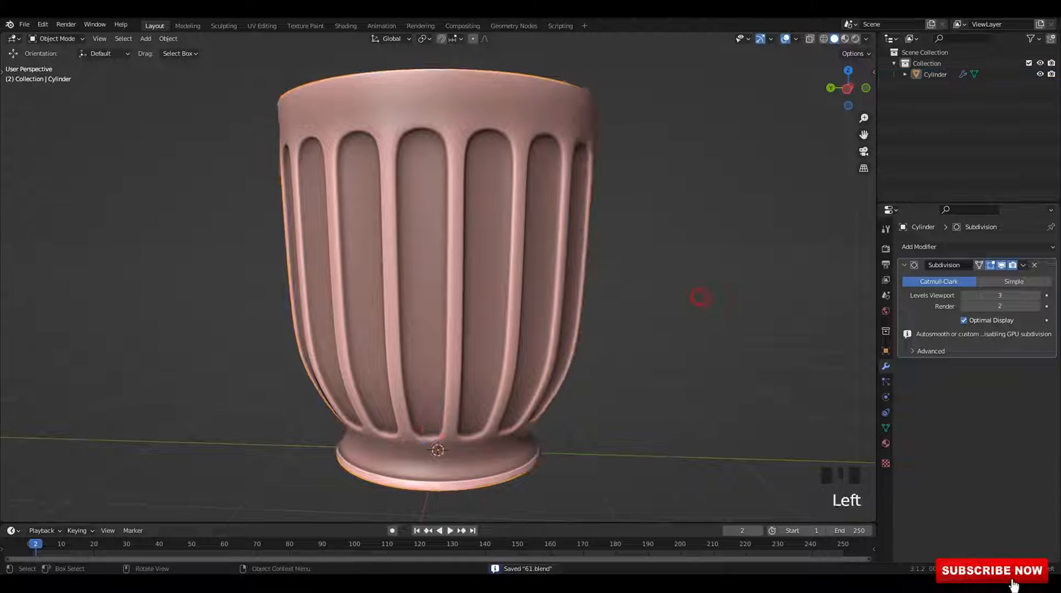
- Examine the glass's flutes and foot from the side and from below
middle_drag(698, 298, 652, 295)
click(552, 293)
middle_drag(553, 293, 503, 293)
click(674, 293)
middle_drag(674, 293, 619, 249)
click(553, 292)
click(674, 293)
key(ctrl+a)
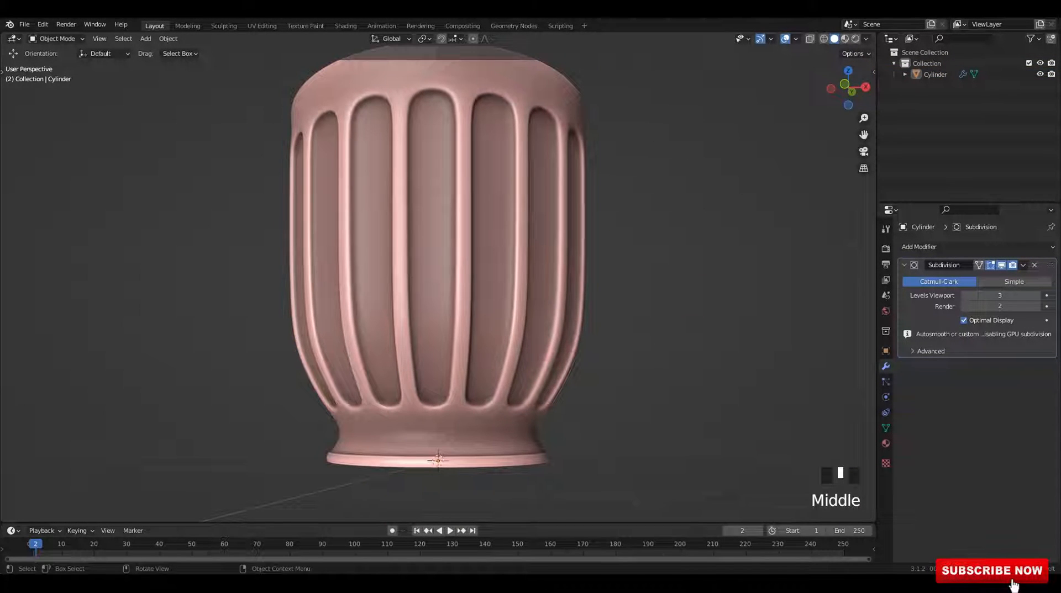
scroll(505, 277, up, 1)
click(505, 277)
key(Tab)
key(Tab)
click(644, 331)
shift+middle_drag(607, 353, 424, 329)
click(541, 310)
- In Edit Mode, select the edge loop around the foot's outer rim and reposition it
key(Tab)
key(Tab)
key(Tab)
scroll(498, 376, up, 3)
shift+middle_drag(542, 409, 439, 310)
scroll(442, 299, up, 2)
scroll(440, 311, up, 2)
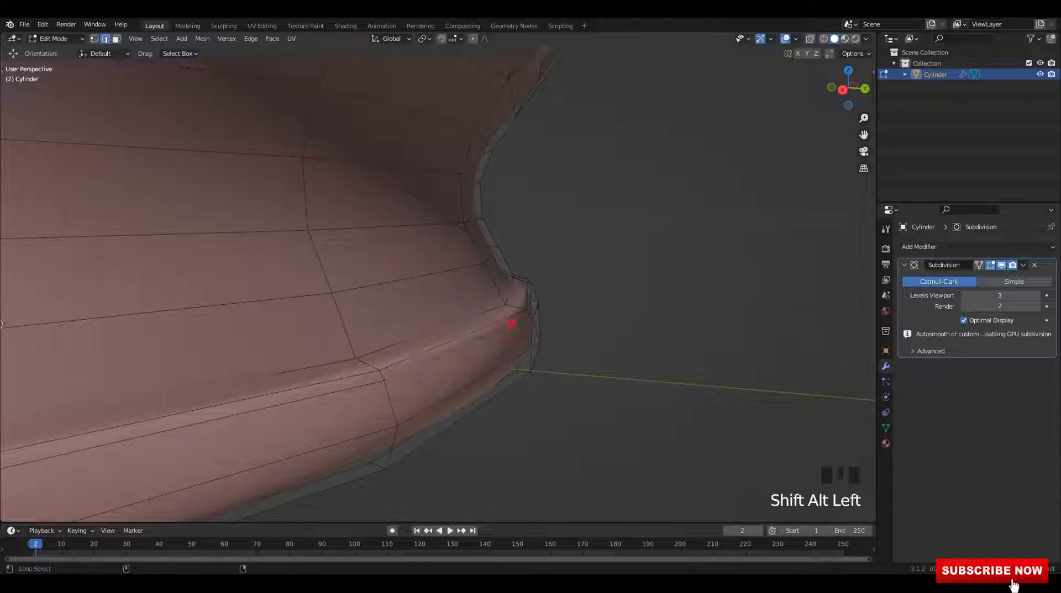
alt+shift+click(512, 324)
mouse_move(512, 324)
shift+middle_down()
mouse_move(514, 299)
mouse_move(513, 320)
mouse_move(495, 319)
shift+middle_up()
key(g)
click(544, 337)
key(Tab)
key(Tab)
- Scale the selected foot-rim edge loop slightly outward and compare the foot in Object Mode
scroll(514, 321, up, 1)
key(s)
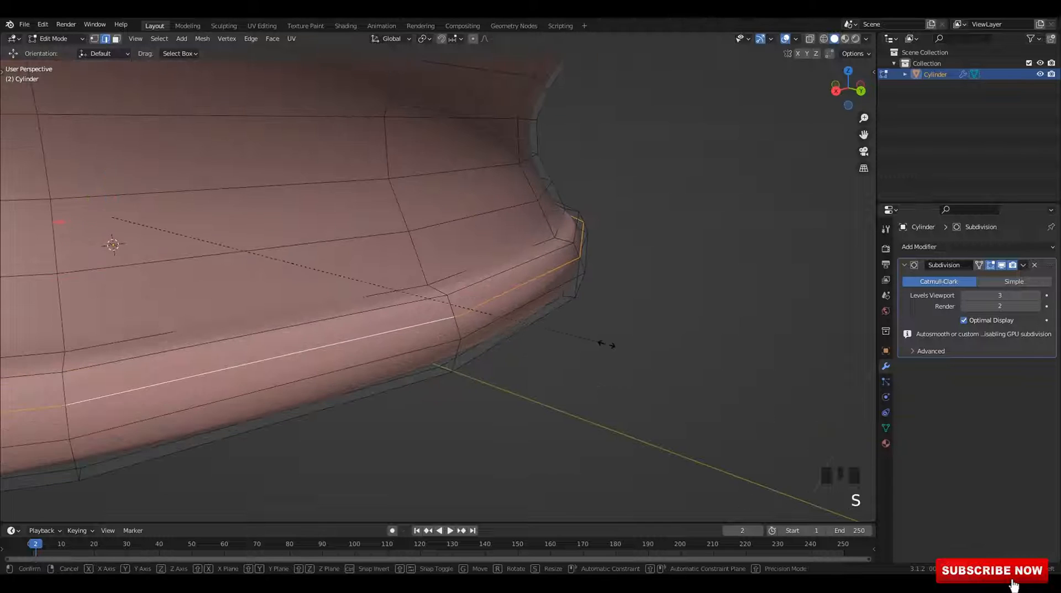
click(612, 345)
middle_drag(612, 344, 552, 332)
key(Tab)
key(Tab)
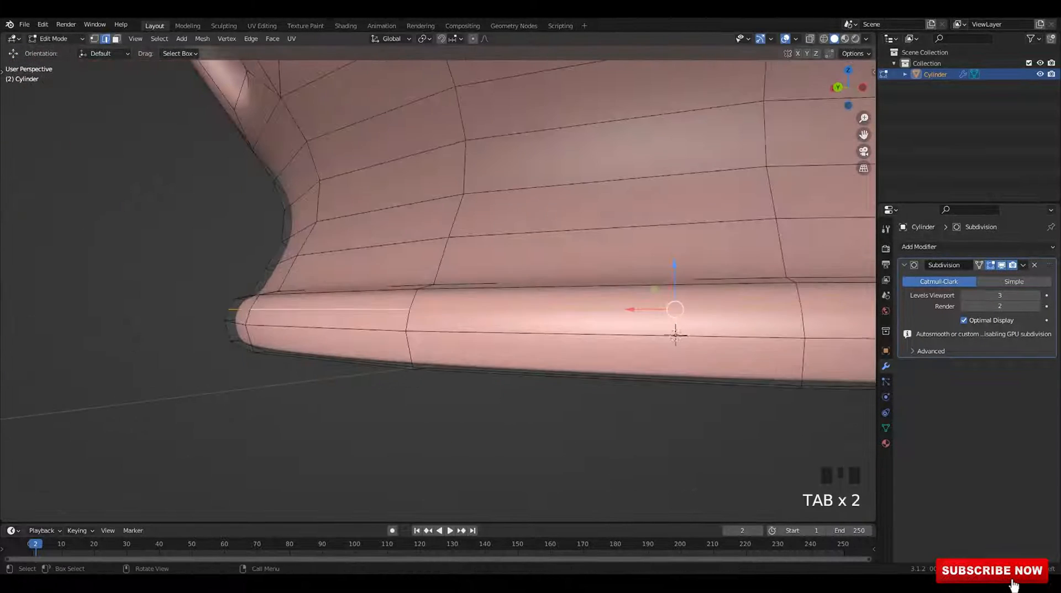
- Slide the lower edge loop on the foot's outer rim slightly downward and return to Object Mode
key(g)
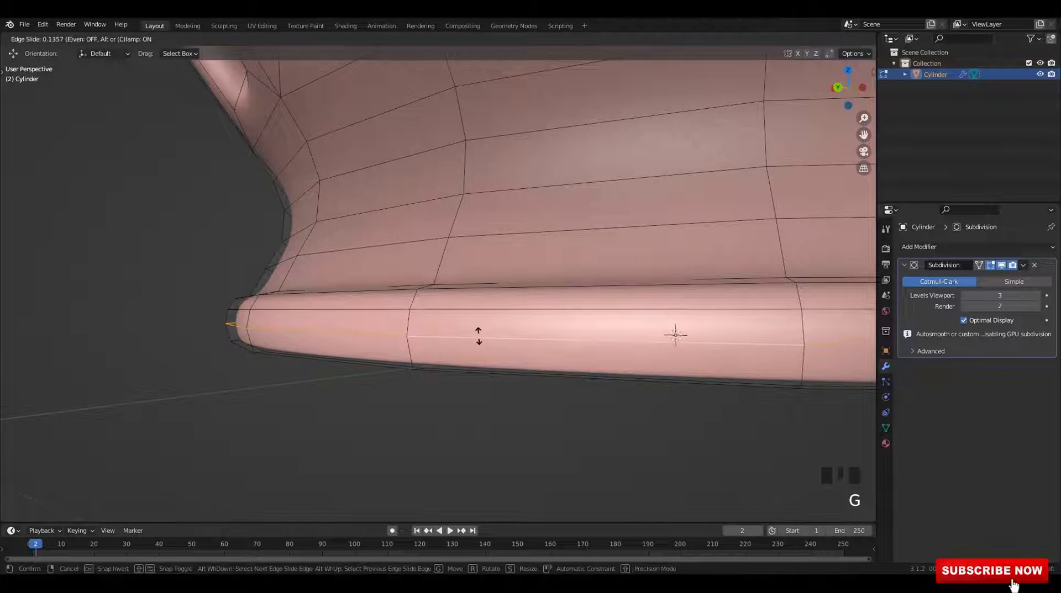
click(479, 335)
scroll(477, 333, down, 2)
middle_drag(476, 334, 577, 354)
key(Tab)
click(577, 354)
shift+middle_drag(497, 304, 528, 386)
click(526, 312)
key(Tab)
scroll(527, 314, down, 8)
key(Tab)
- In the left view, select the horizontal edge loop around the lower wall in Edit Mode and slide it slightly upward
key(grave)
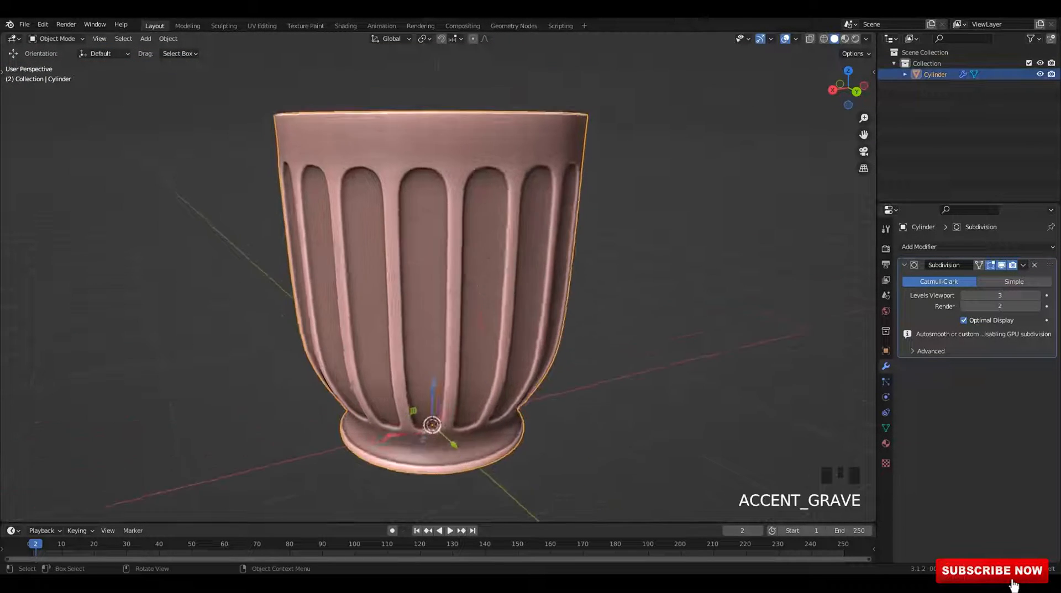
click(470, 332)
scroll(442, 315, up, 1)
key(Tab)
scroll(442, 315, up, 2)
shift+middle_drag(442, 353, 442, 307)
key(alt+z)
click(440, 297)
key(alt+z)
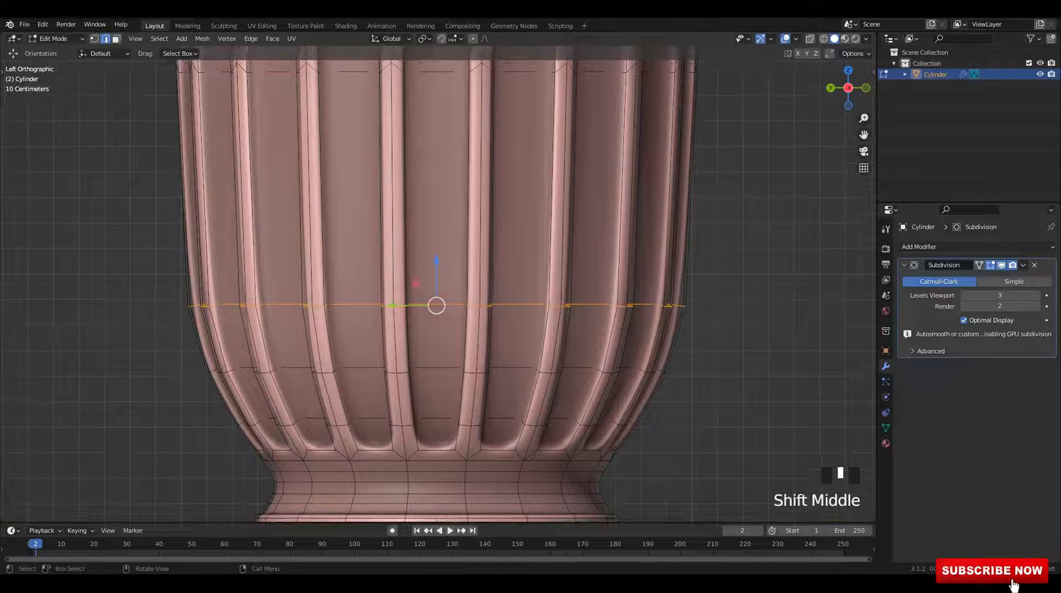
key(g)
key(g)
click(439, 313)
- Select the next edge loop below on the curved wall and slide it upward with a factor of about 0.181
alt+shift+click(436, 369)
alt+shift+click(436, 369)
alt+shift+click(437, 369)
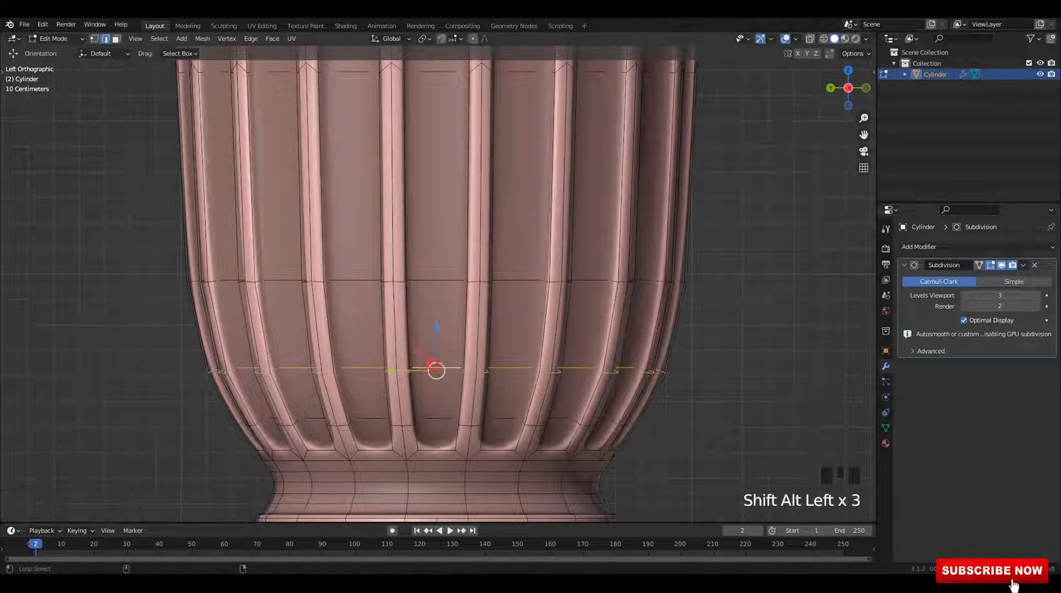
key(g)
key(g)
click(435, 353)
scroll(435, 353, down, 4)
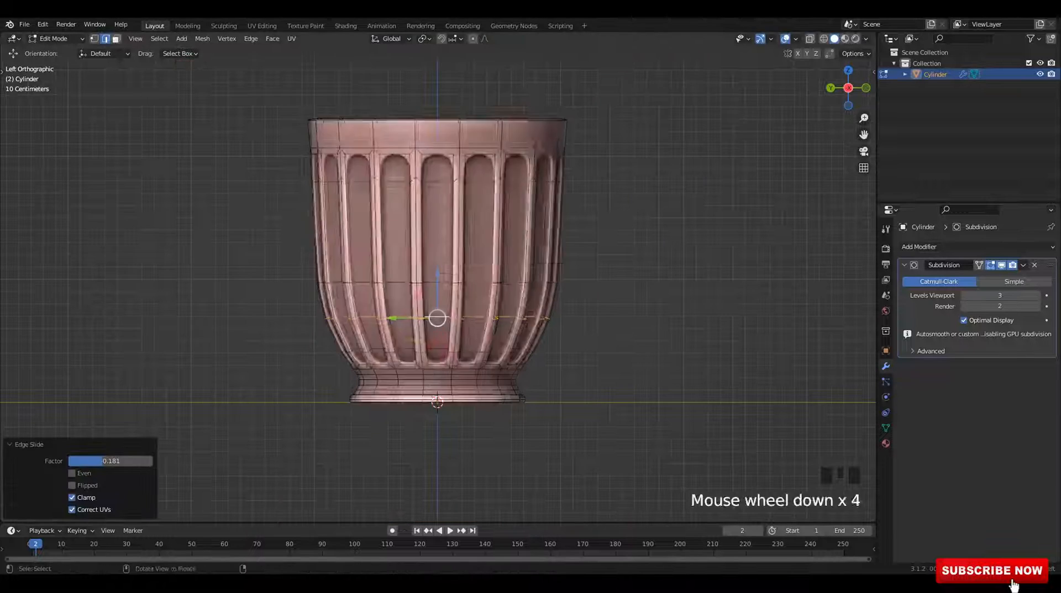
- Return to Object Mode, check the adjusted wall curve from several sides, and save the file
key(Tab)
click(663, 305)
middle_drag(663, 306, 724, 304)
click(501, 308)
middle_drag(613, 315, 459, 315)
click(630, 326)
key(ctrl+s)
click(530, 332)
click(681, 380)
click(533, 334)
key(ctrl+s)
- In the back view with X-ray, select the upper of the two lower-wall edge loops and flatten it with Z scale 0
scroll(514, 313, up, 2)
key(Tab)
key(alt+z)
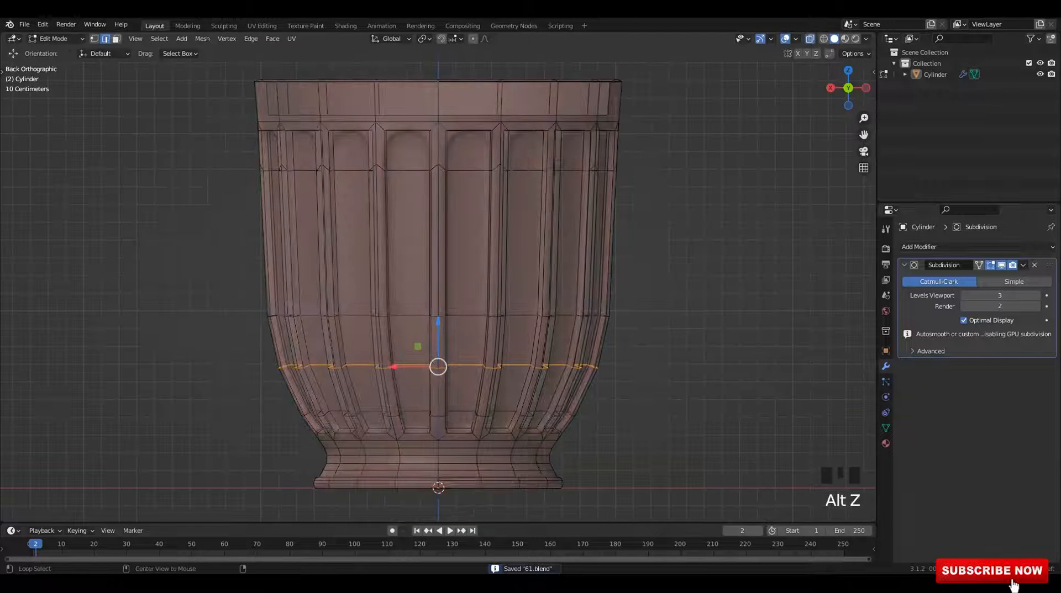
scroll(437, 288, up, 2)
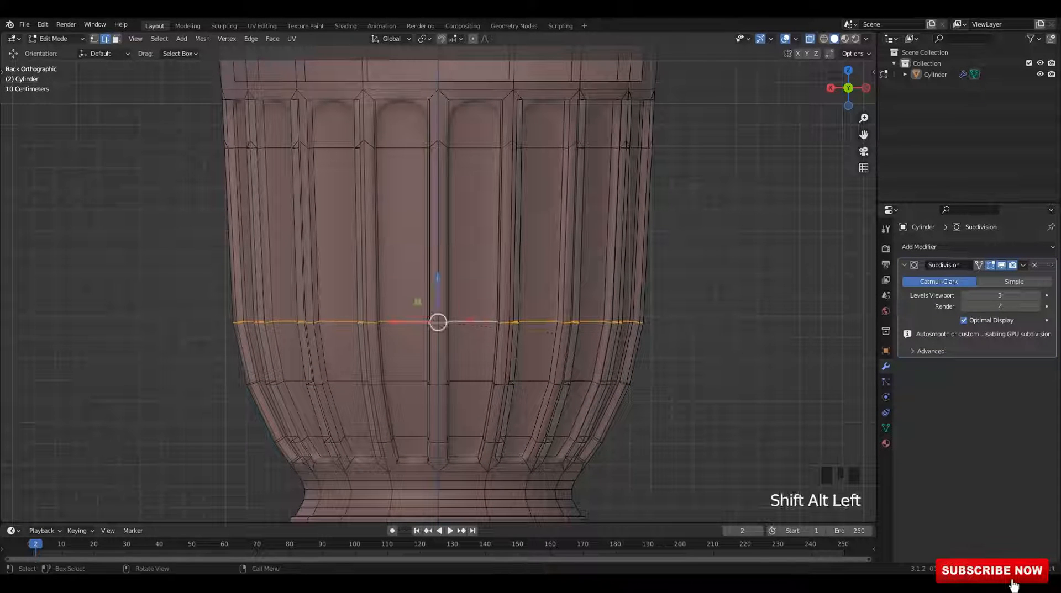
key(s)
key(z)
click(700, 348)
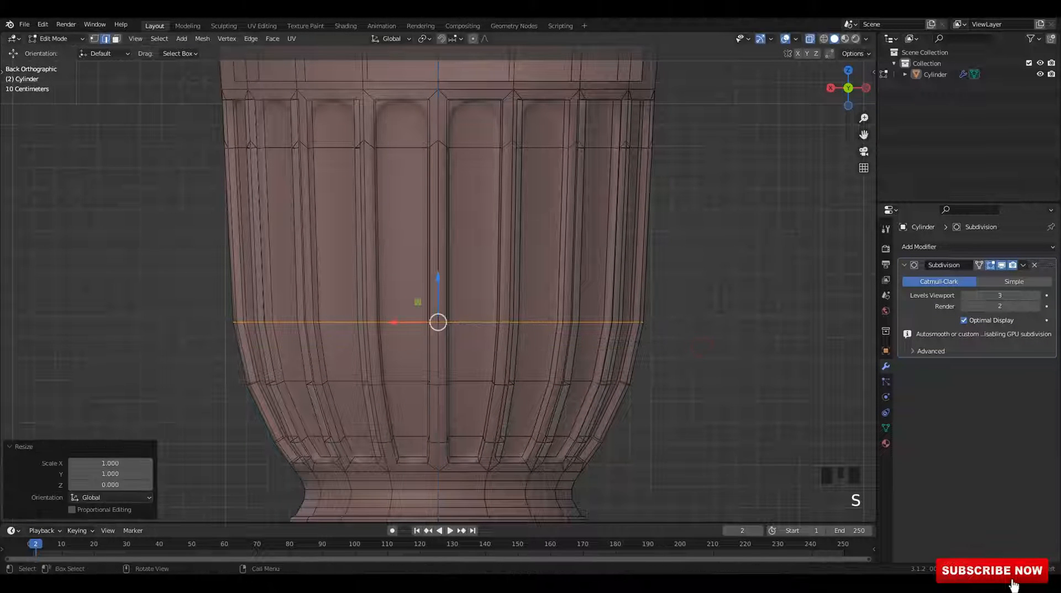
click(690, 350)
- Select the uneven edge loop below it, flatten it with Z scale 0, and turn X-ray off
alt+shift+click(470, 380)
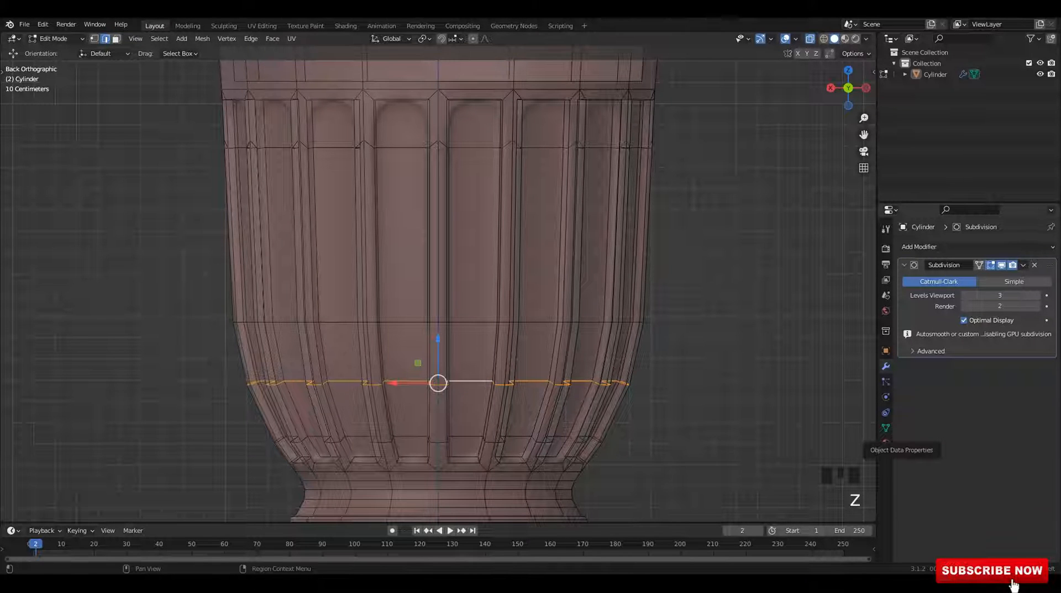
scroll(575, 414, down, 1)
key(s)
key(z)
key(Return)
key(alt+z)
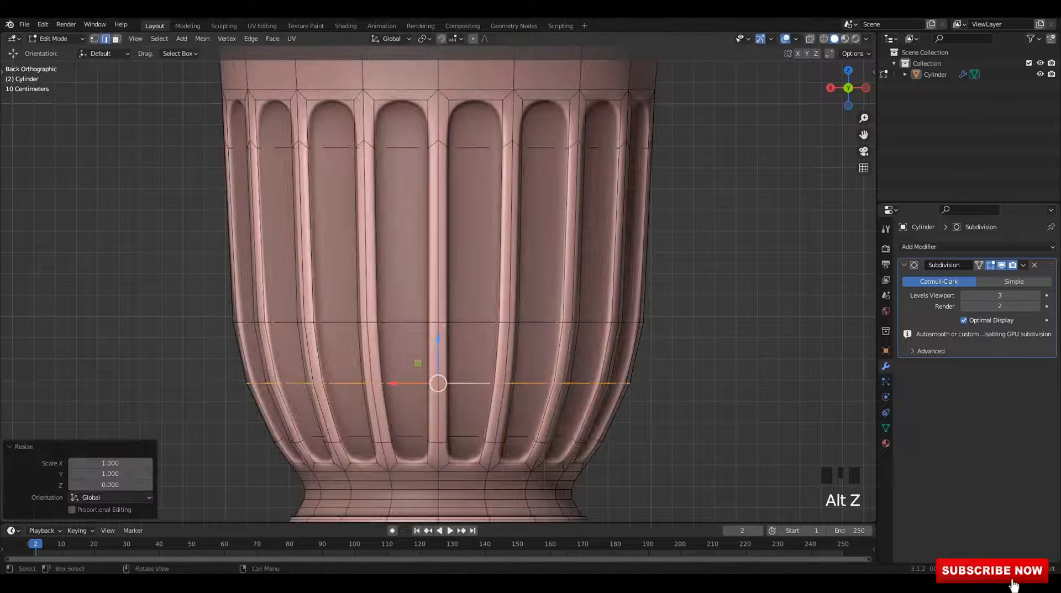
key(Tab)
key(Tab)
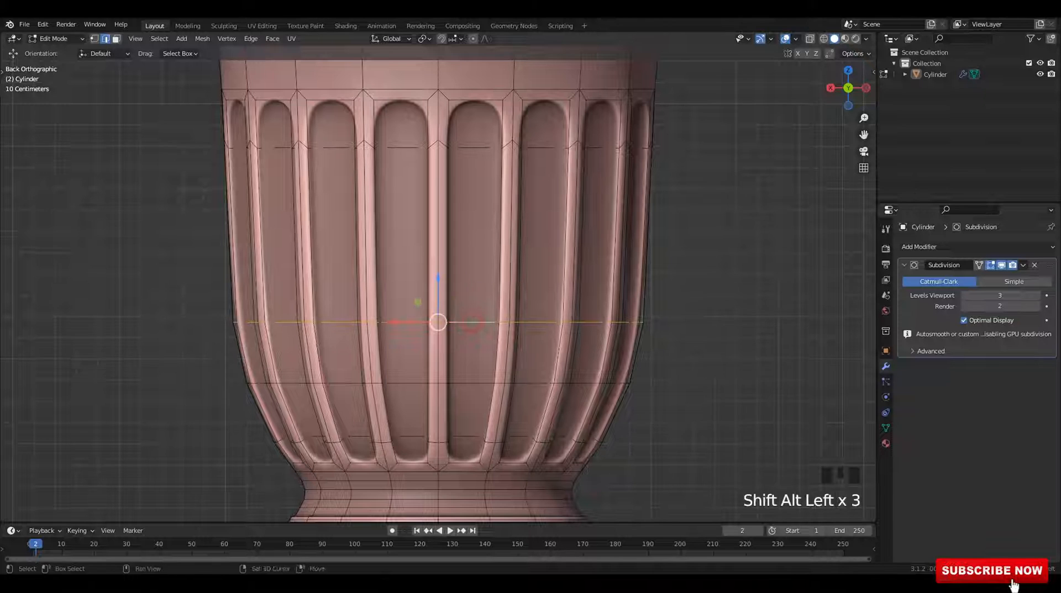
- Slide the upper flattened edge loop up toward the middle of the wall and return to Object Mode
shift+middle_drag(472, 322, 473, 365)
key(g)
key(g)
click(450, 298)
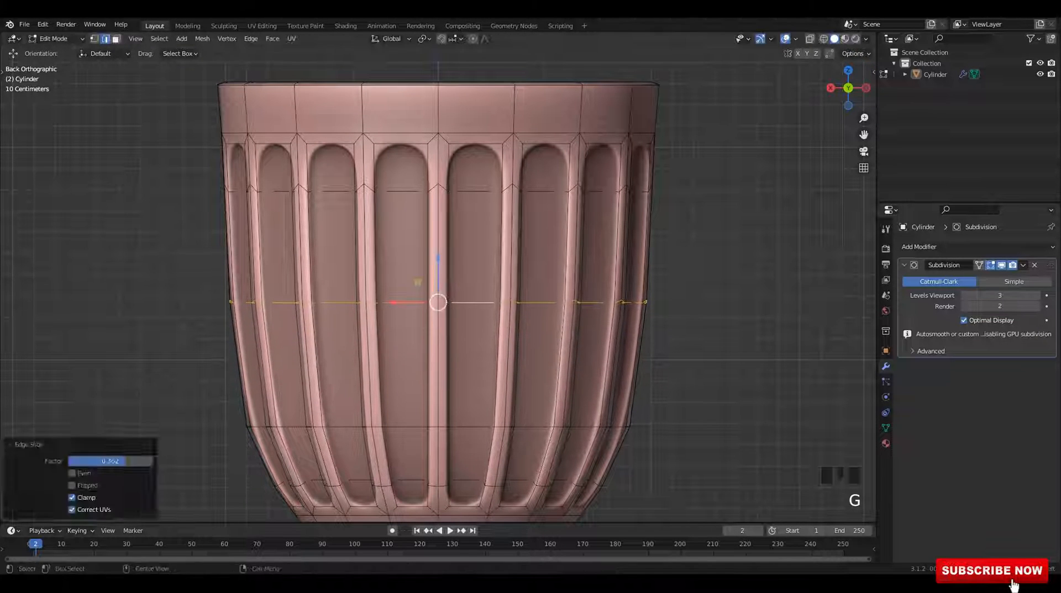
key(alt+z)
alt+scroll(450, 299, down, 4)
key(alt+z)
key(Tab)
- Check the glass from several angles, select it, and apply all its transforms
click(724, 326)
scroll(724, 327, down, 4)
middle_drag(725, 326, 699, 339)
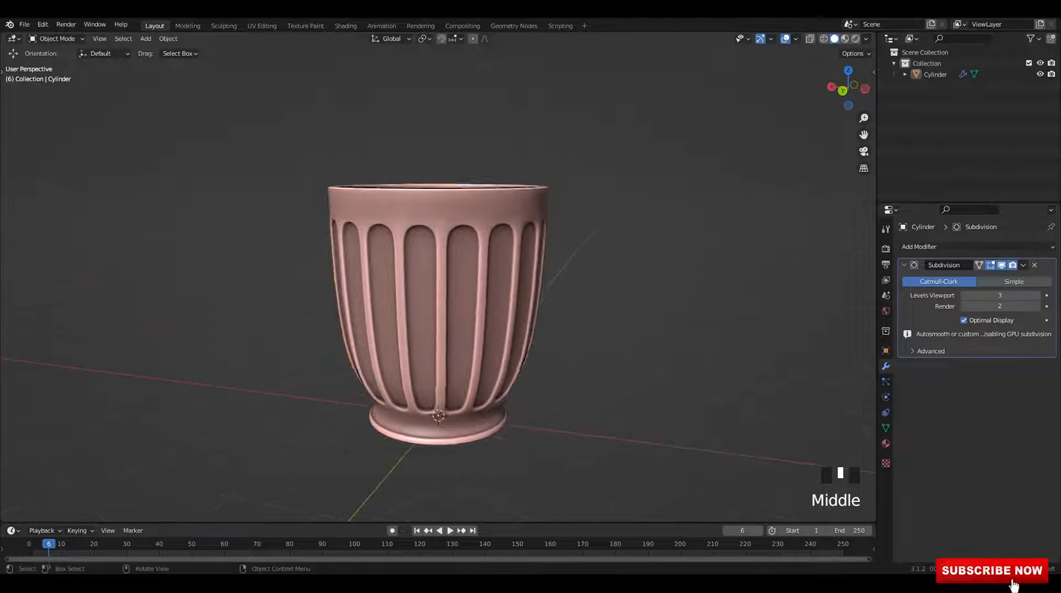
click(489, 327)
scroll(489, 327, up, 2)
click(608, 331)
click(466, 281)
middle_drag(609, 331, 455, 243)
click(632, 324)
click(526, 273)
key(ctrl+a)
click(525, 272)
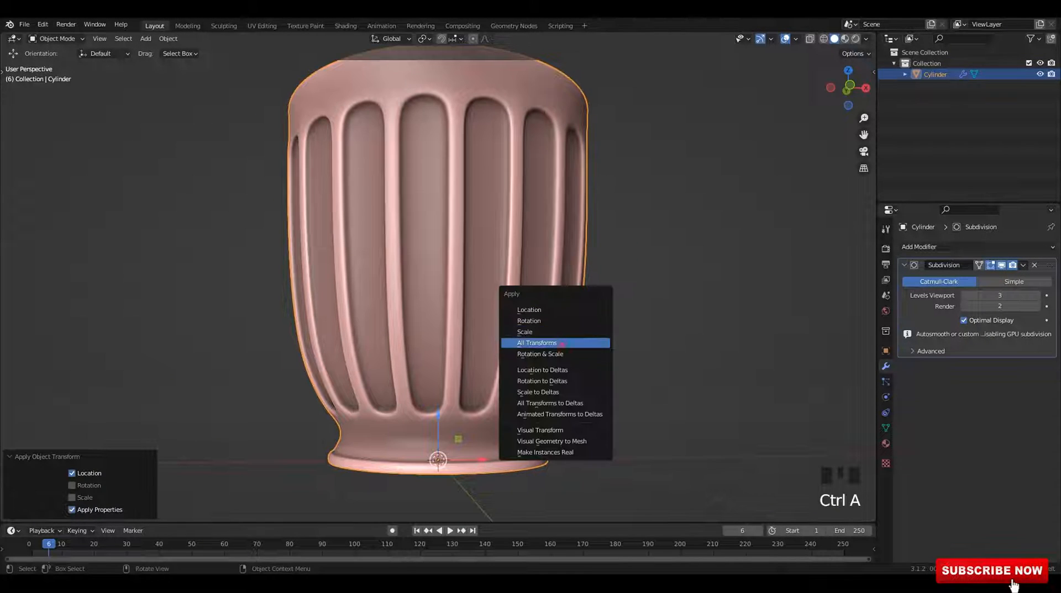
click(562, 345)
- Save the file and examine the rim and inner wall's mesh in Edit Mode
click(630, 334)
middle_drag(629, 334, 426, 464)
key(Tab)
key(Tab)
key(ctrl+s)
scroll(426, 464, up, 3)
ctrl+click(595, 265)
middle_drag(622, 254, 591, 221)
key(Tab)
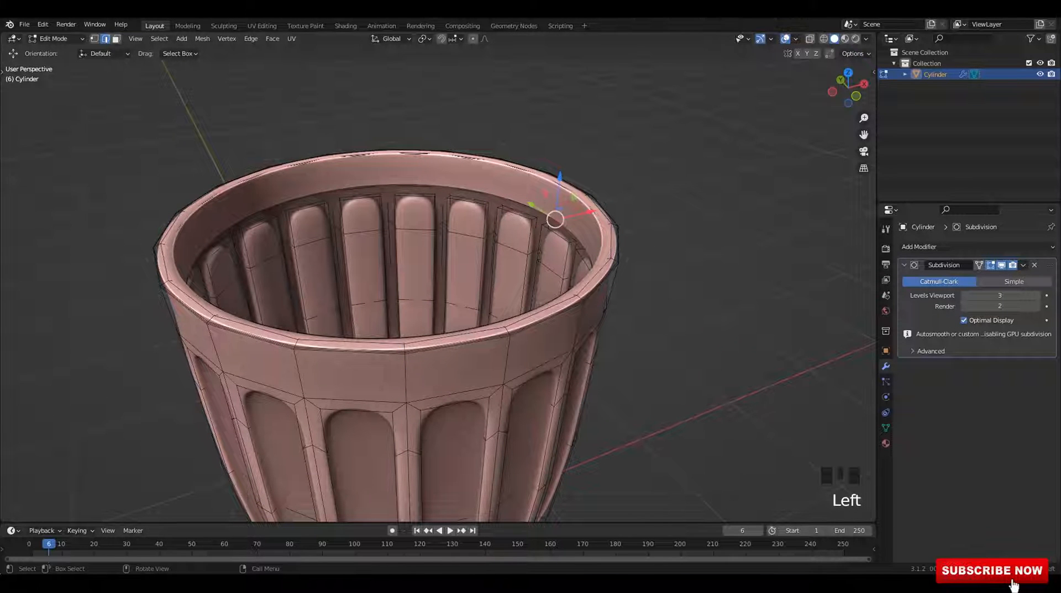
middle_drag(586, 259, 600, 232)
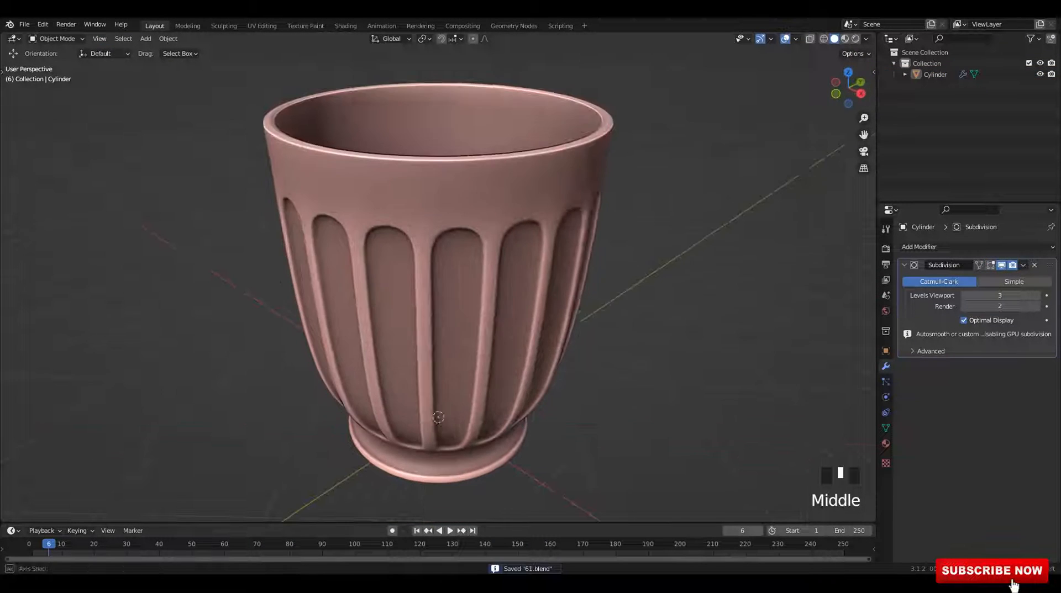
- Examine the glass's rim and smooth inner wall up close, in both Object and Edit Mode
click(575, 237)
scroll(554, 206, up, 1)
key(grave)
key(Tab)
shift+middle_drag(599, 232, 614, 331)
scroll(600, 282, up, 1)
scroll(613, 331, up, 1)
click(694, 189)
scroll(694, 189, down, 3)
mouse_move(694, 189)
middle_down()
mouse_move(677, 243)
mouse_move(687, 201)
middle_up()
scroll(609, 235, up, 1)
scroll(609, 234, down, 4)
key(Tab)
- Duplicate the glass and move the copy about 1.66 m along X, beside the original
middle_drag(596, 310, 495, 253)
key(grave)
mouse_move(571, 290)
middle_down()
mouse_move(552, 302)
mouse_move(569, 299)
middle_up()
scroll(552, 301, down, 3)
key(shift+d)
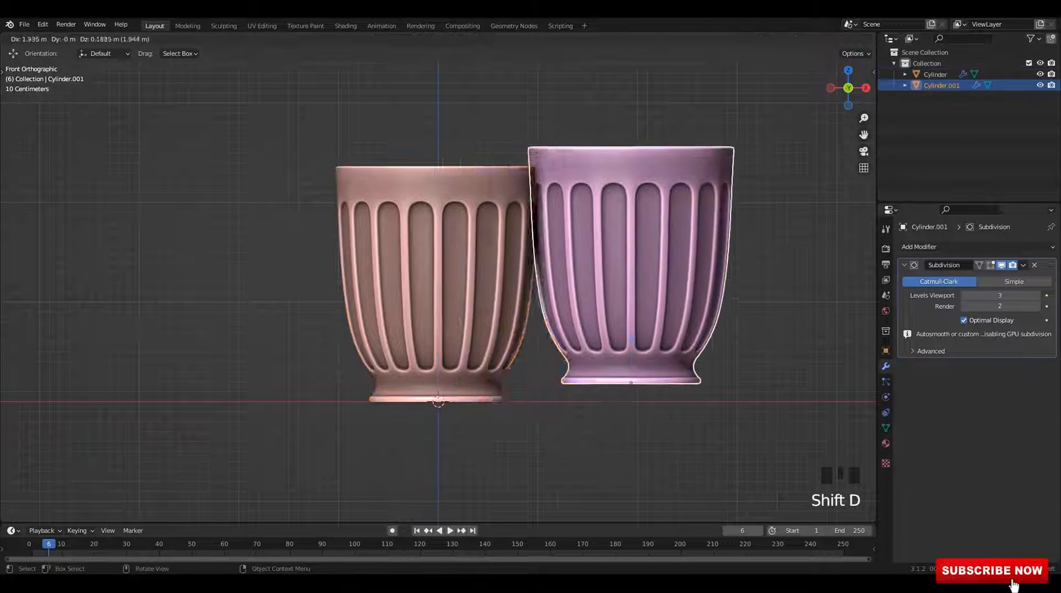
right_click(765, 281)
shift+middle_drag(765, 281, 702, 198)
drag(418, 320, 584, 320)
shift+middle_drag(662, 217, 607, 245)
- Rotate the duplicate glass 90° onto its side, raise it about 1.04 m and shift it closer to the upright glass
text(r)
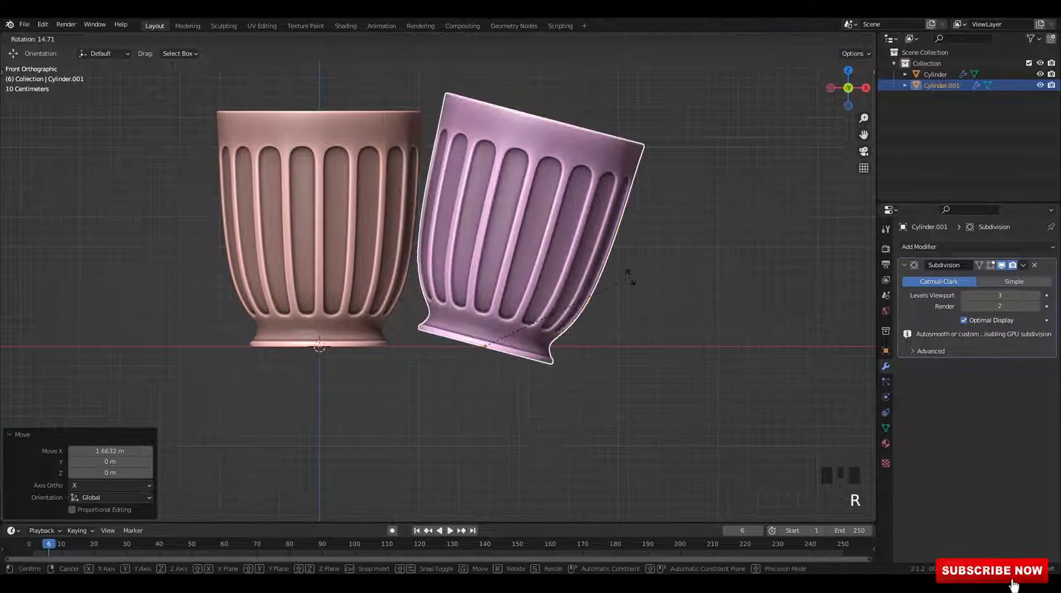
text(90)
key(Return)
scroll(553, 332, up, 2)
shift+middle_drag(520, 360, 461, 318)
key(alt+z)
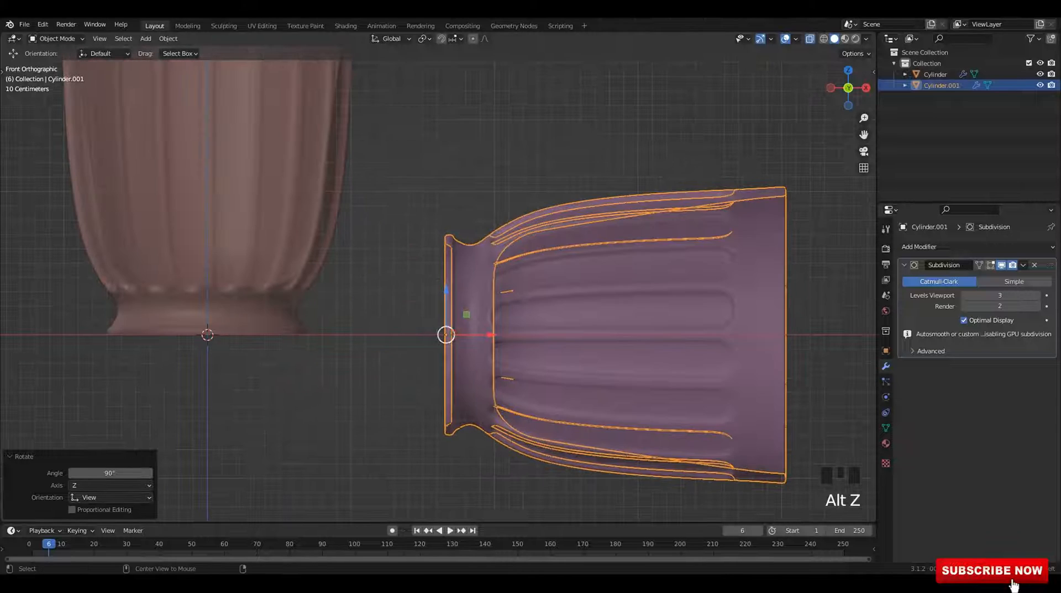
drag(444, 334, 381, 156)
key(alt+z)
shift+middle_drag(761, 269, 734, 282)
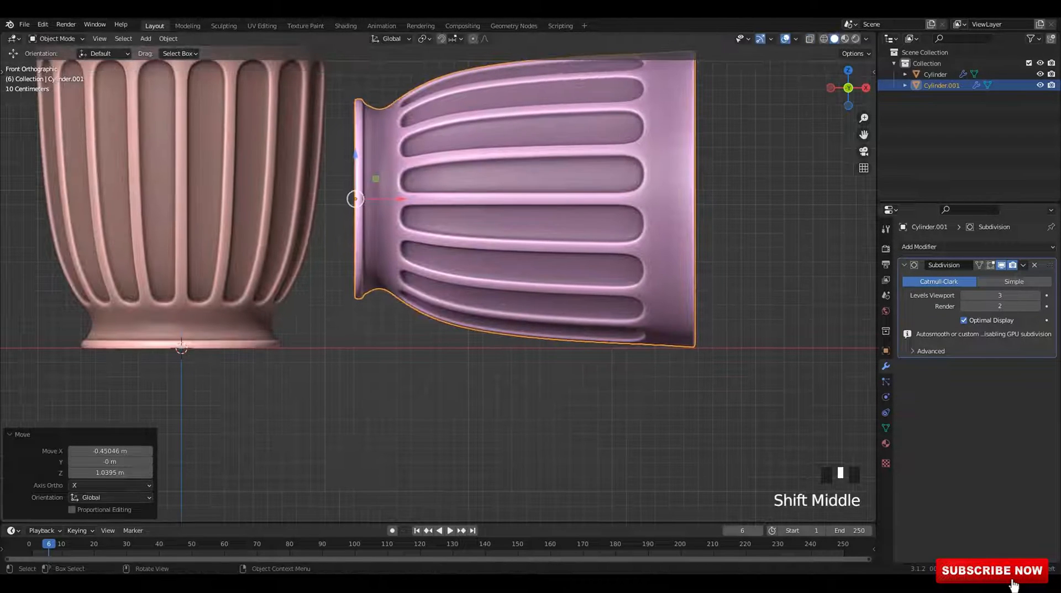
- Tilt the lying glass so its rim and foot follow the ground, adjusting its height and its distance from the upright glass
key(r)
click(736, 249)
drag(356, 151, 356, 177)
drag(355, 228, 382, 227)
alt+middle_drag(417, 260, 418, 244)
scroll(418, 244, down, 3)
scroll(419, 244, up, 1)
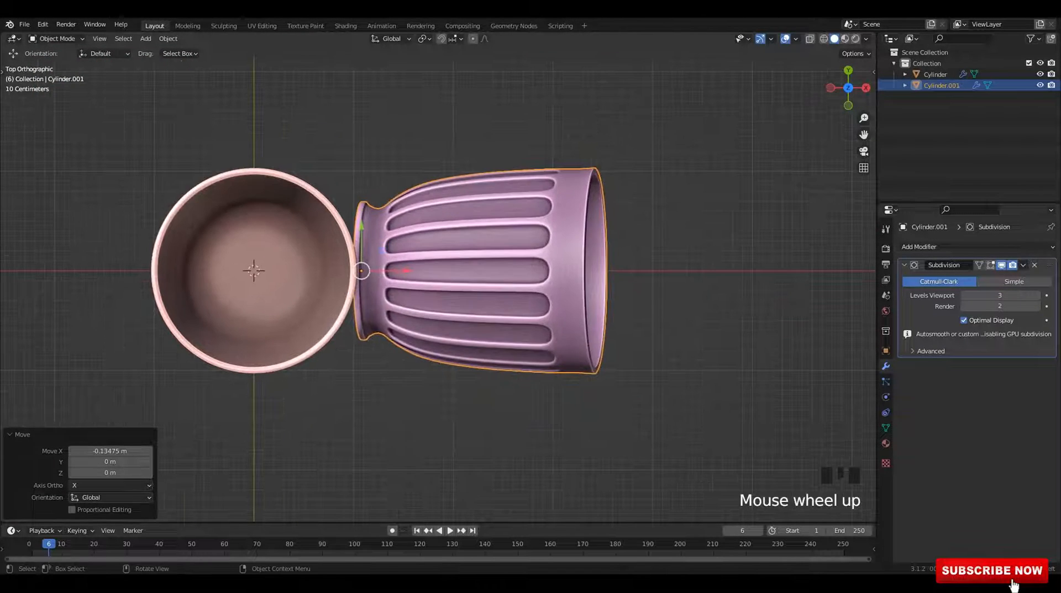
- Turn the lying glass diagonally as seen from above and move its foot behind and against the upright glass
key(r)
key(Return)
drag(361, 227, 360, 86)
scroll(361, 88, up, 2)
shift+middle_drag(362, 91, 407, 168)
drag(418, 136, 395, 136)
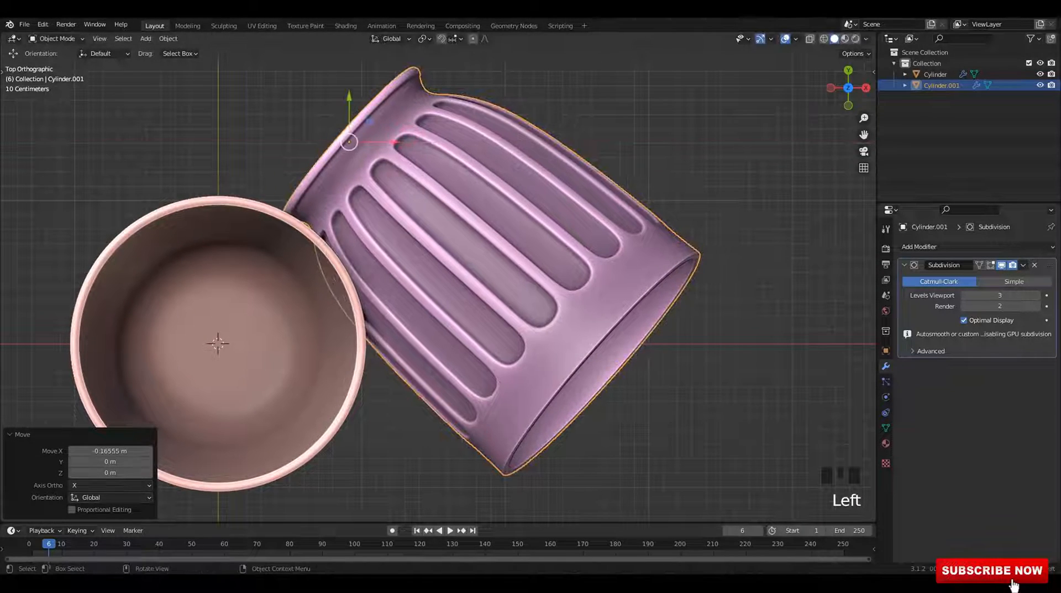
- Fine-tune the lying glass's angle from above and nudge it along both axes to rest against the upright glass
key(r)
click(590, 243)
shift+middle_drag(588, 243, 593, 270)
drag(353, 122, 354, 97)
middle_drag(382, 232, 345, 130)
scroll(345, 132, down, 1)
shift+middle_drag(345, 132, 393, 193)
alt+middle_drag(393, 193, 359, 171)
drag(418, 160, 421, 160)
- Deselect the lying glass, check the arrangement in perspective, apply all transforms and save the file
middle_drag(420, 177, 384, 72)
click(389, 96)
middle_drag(546, 173, 564, 183)
key(ctrl+a)
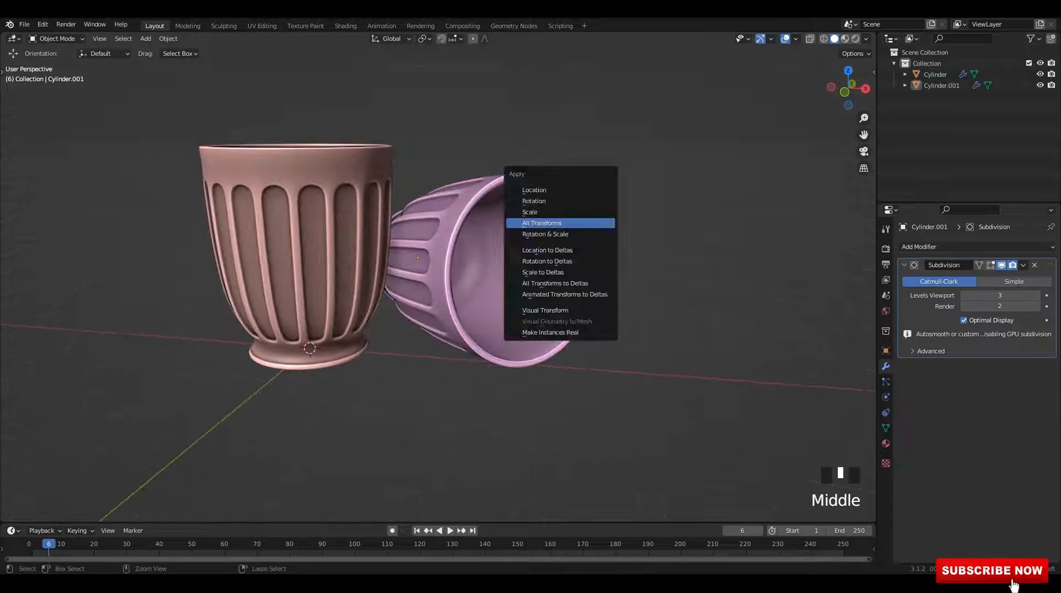
key(ctrl+s)
- Add a plane beneath the glasses and scale it up repeatedly into a large floor
shift+middle_drag(347, 144, 354, 159)
key(shift+a)
mouse_move(354, 160)
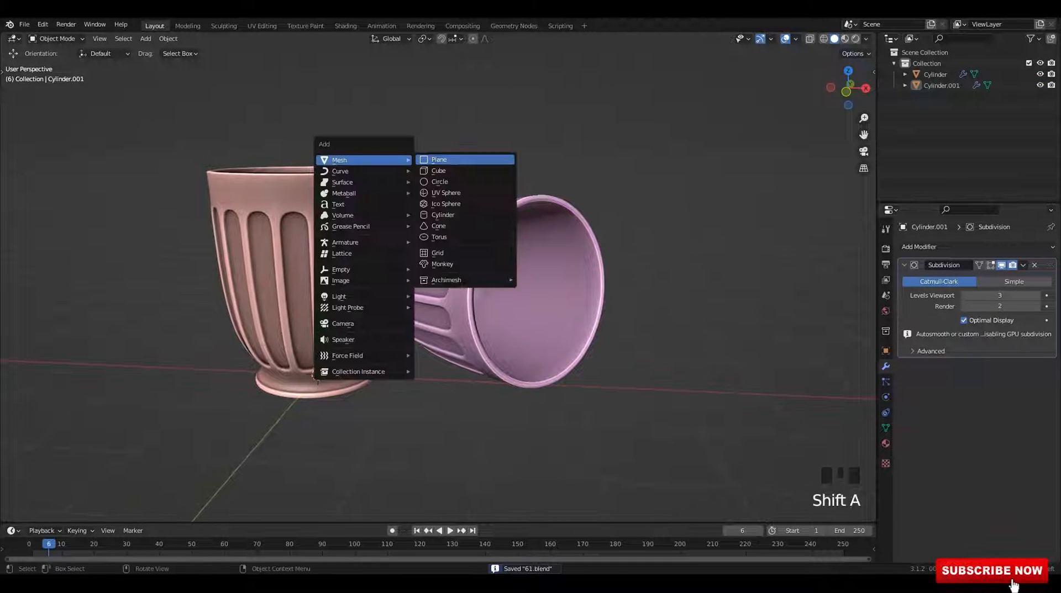
click(442, 160)
middle_drag(442, 165, 436, 263)
key(s)
click(846, 392)
scroll(530, 337, down, 3)
key(s)
click(691, 343)
scroll(525, 310, down, 4)
key(s)
click(698, 304)
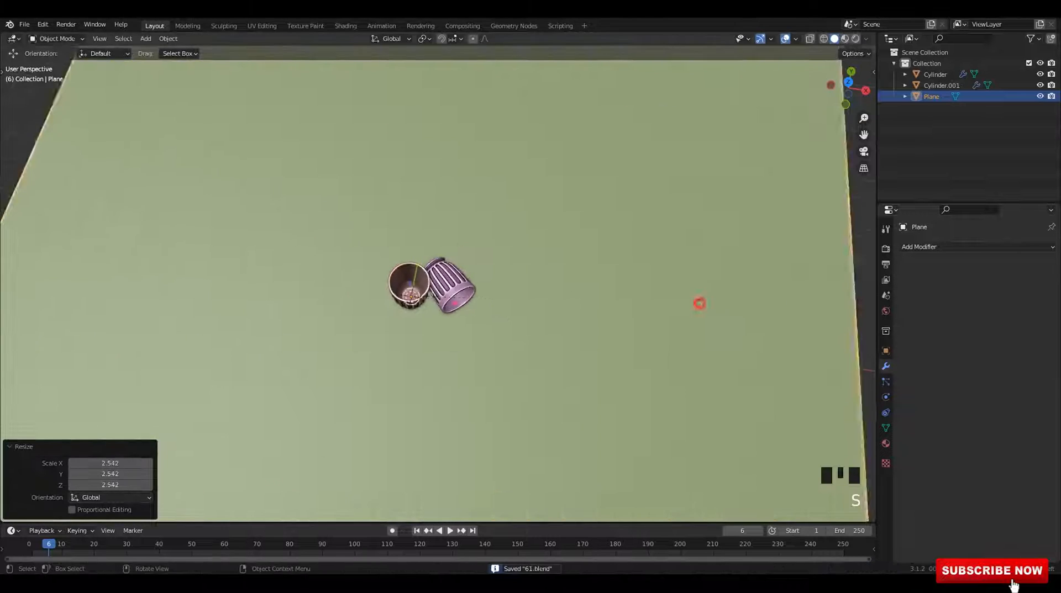
- Fine-tune the floor plane's overall size so it extends widely around both glasses
scroll(553, 298, up, 4)
mouse_move(531, 292)
middle_down()
mouse_move(525, 232)
mouse_move(530, 310)
middle_up()
scroll(530, 304, down, 7)
key(s)
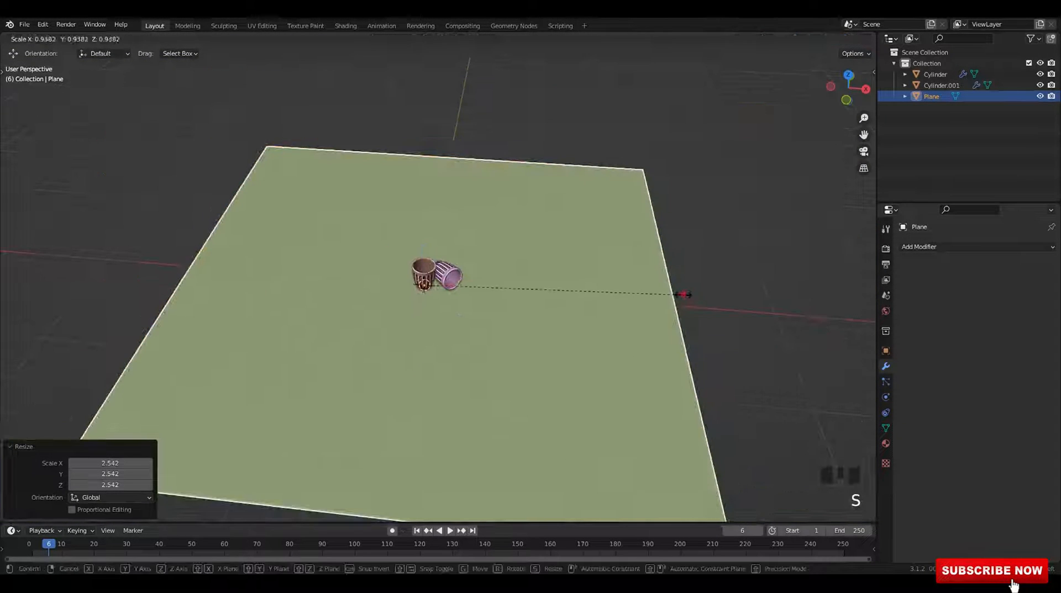
click(684, 293)
key(s)
click(717, 296)
- Extrude the plane's two adjacent rear edges about 37.8 m upward to form two backdrop walls
key(Tab)
click(425, 113)
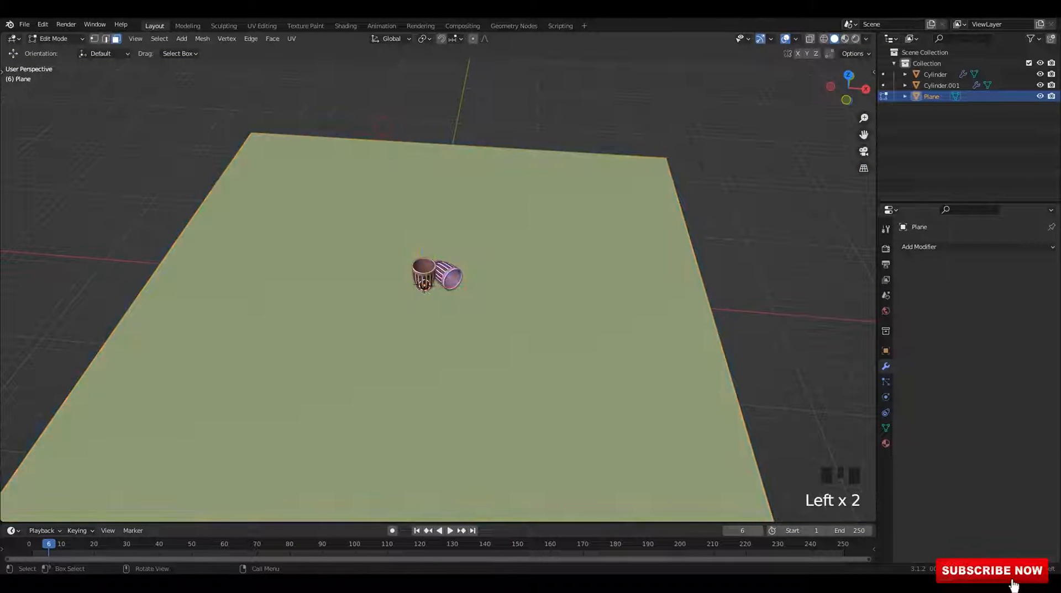
click(426, 121)
mouse_move(437, 331)
middle_down()
mouse_move(431, 276)
mouse_move(442, 321)
middle_up()
key(e)
right_click(431, 170)
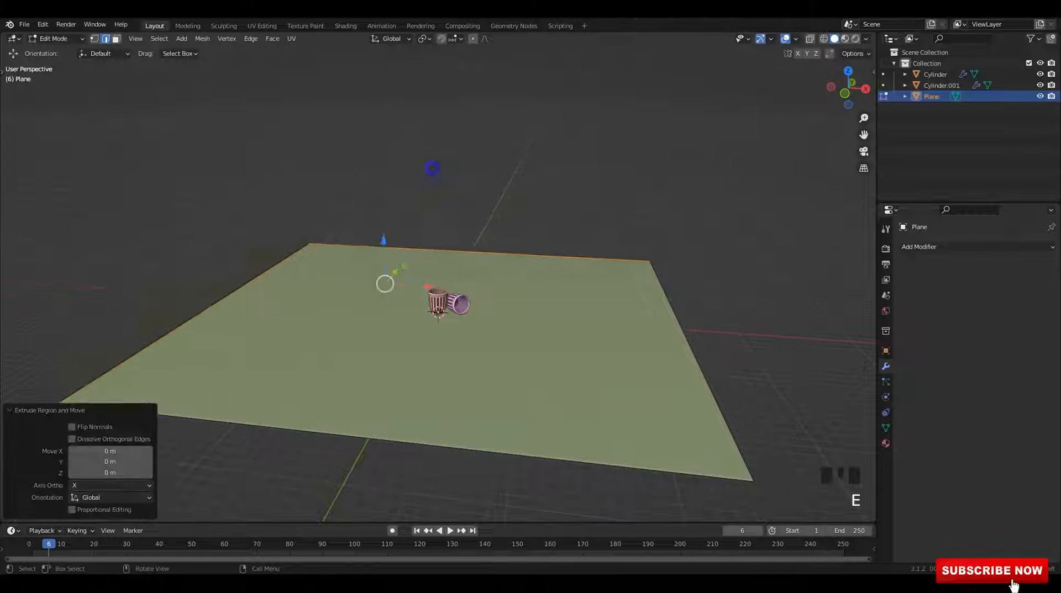
scroll(427, 182, down, 3)
drag(405, 242, 403, 48)
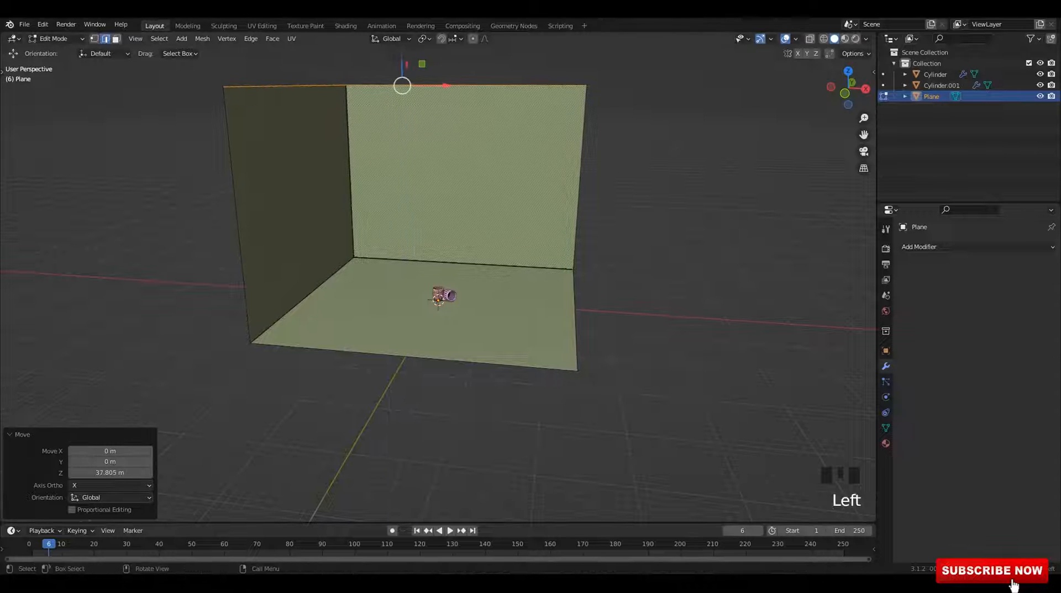
middle_drag(437, 179, 397, 185)
- Apply the backdrop's transforms and bevel its three inner corner edges into wide rounded curves with several segments
key(Tab)
key(ctrl+a)
click(389, 185)
key(Tab)
click(397, 188)
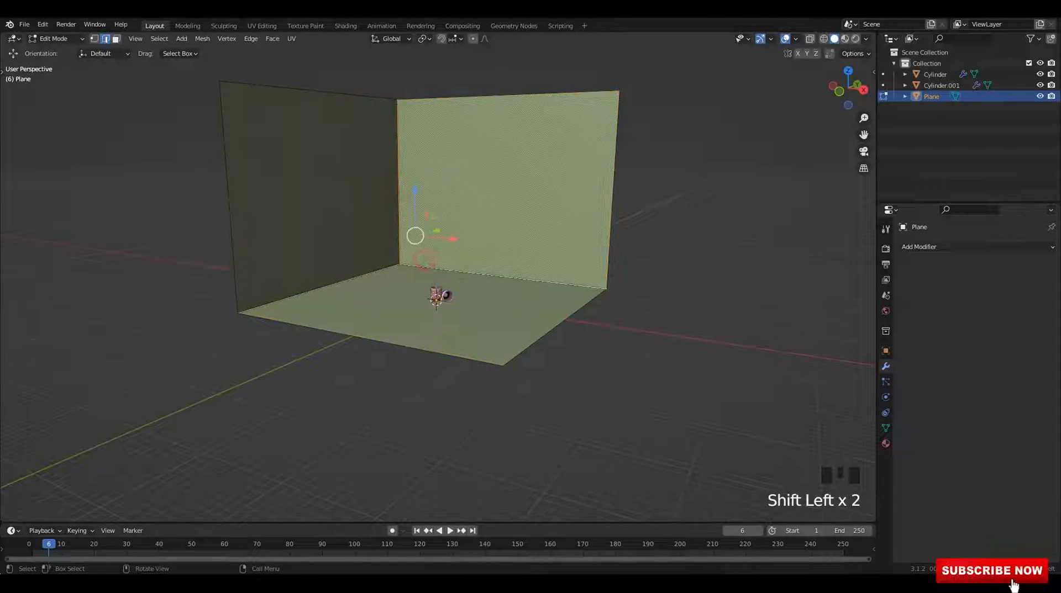
scroll(486, 274, up, 2)
middle_drag(486, 271, 488, 282)
key(ctrl+b)
click(526, 276)
key(Tab)
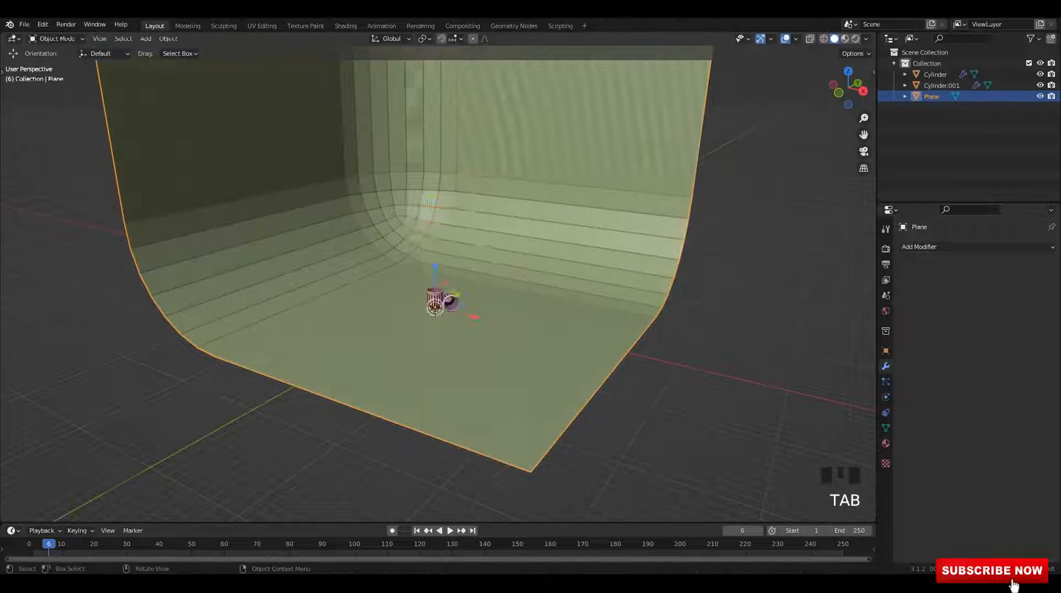
- Shade the backdrop smooth and add a Subdivision modifier with viewport level 3
scroll(442, 304, up, 7)
click(505, 200)
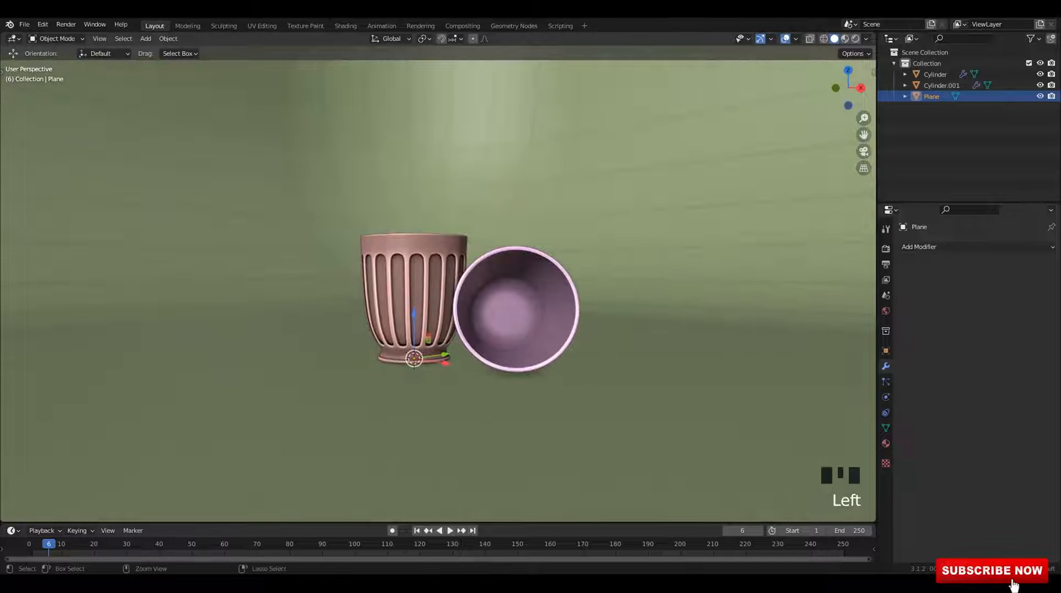
key(ctrl+3)
scroll(522, 189, down, 3)
click(522, 189)
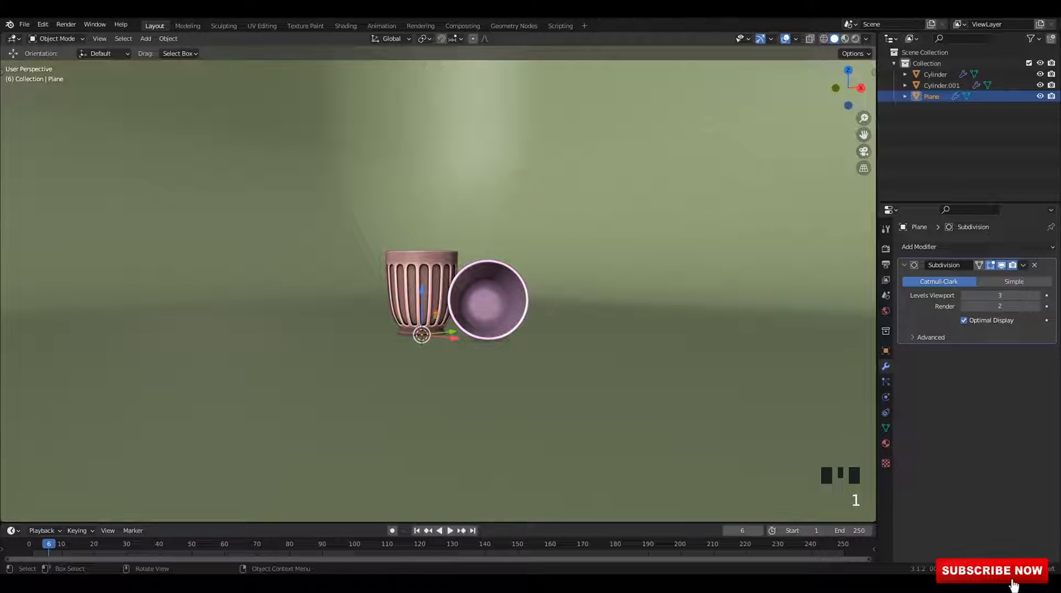
mouse_move(522, 189)
middle_down()
mouse_move(526, 203)
mouse_move(528, 194)
middle_up()
scroll(528, 221, up, 4)
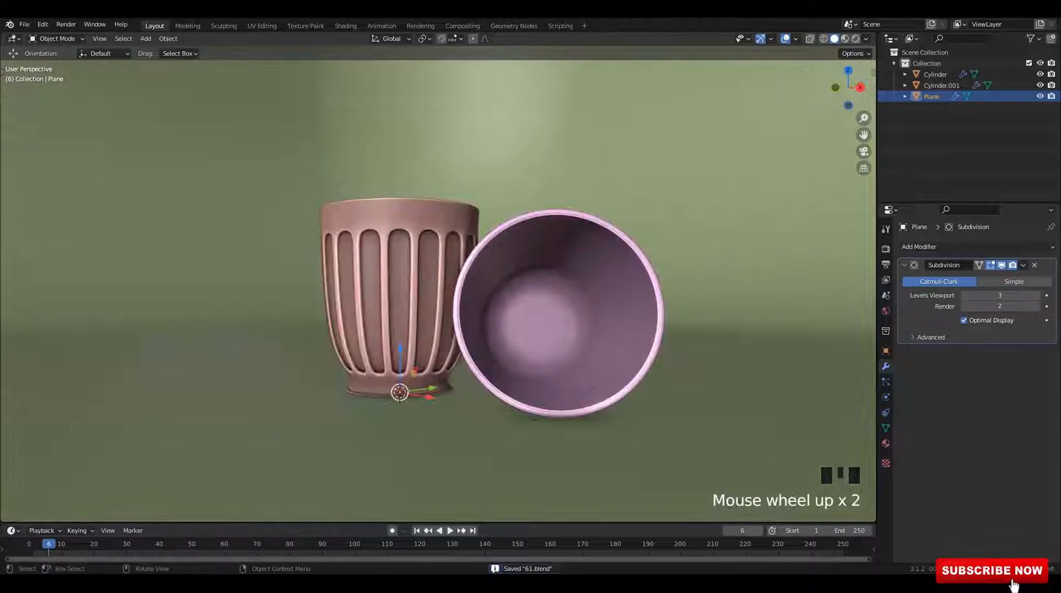
- Switch to the Animation workspace, frame the glasses in both views and set the viewport's maximum samples to 64
mouse_move(527, 276)
middle_down()
mouse_move(525, 199)
mouse_move(528, 276)
middle_up()
shift+middle_drag(528, 276, 636, 274)
click(531, 309)
key(grave)
click(640, 249)
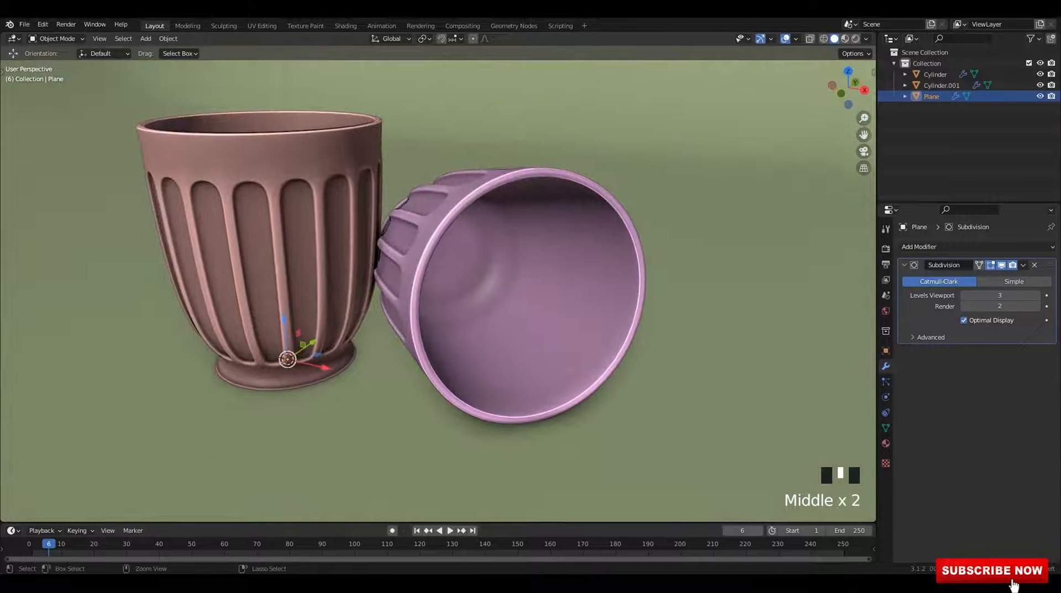
click(381, 25)
middle_drag(155, 277, 177, 265)
scroll(155, 277, up, 3)
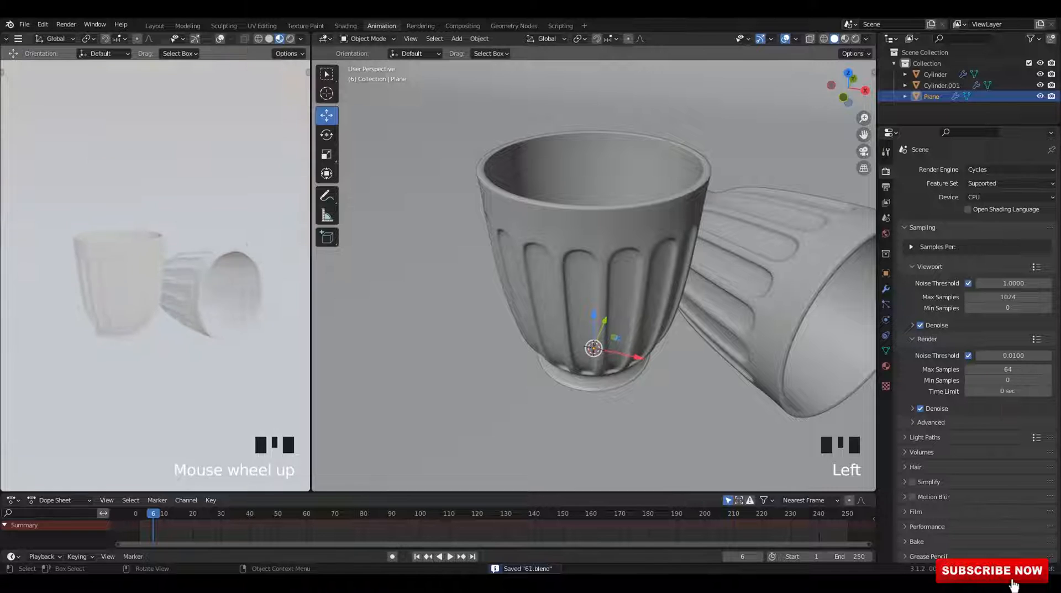
scroll(155, 276, down, 1)
scroll(594, 276, down, 1)
mouse_move(594, 276)
shift+middle_down()
mouse_move(565, 290)
mouse_move(582, 272)
shift+middle_up()
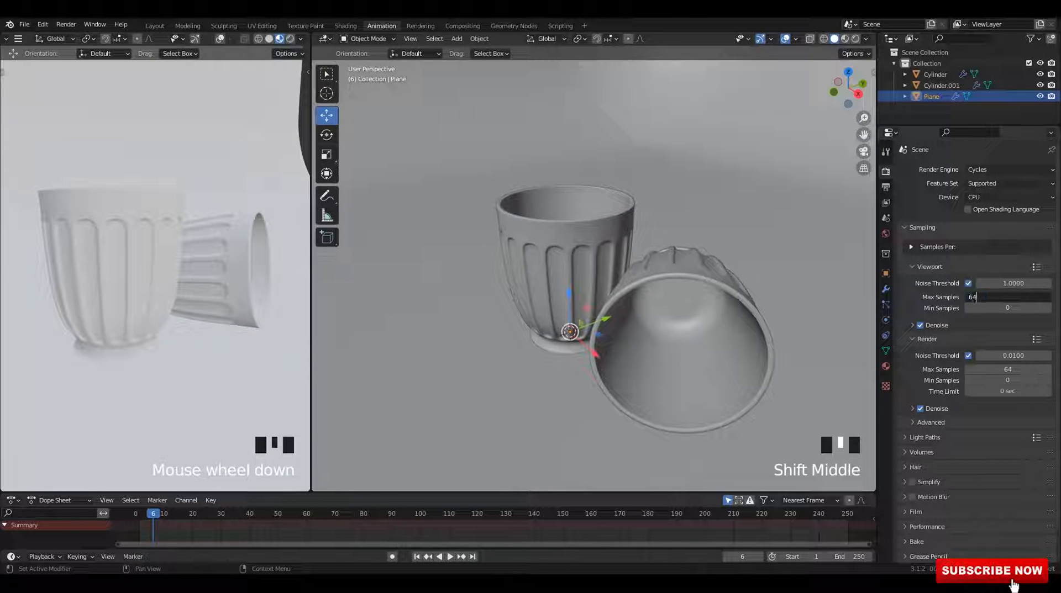
- Set the smaller preview viewport to Rendered shading with both glasses in view
middle_drag(155, 276, 221, 257)
click(290, 39)
scroll(176, 265, down, 2)
scroll(528, 292, up, 2)
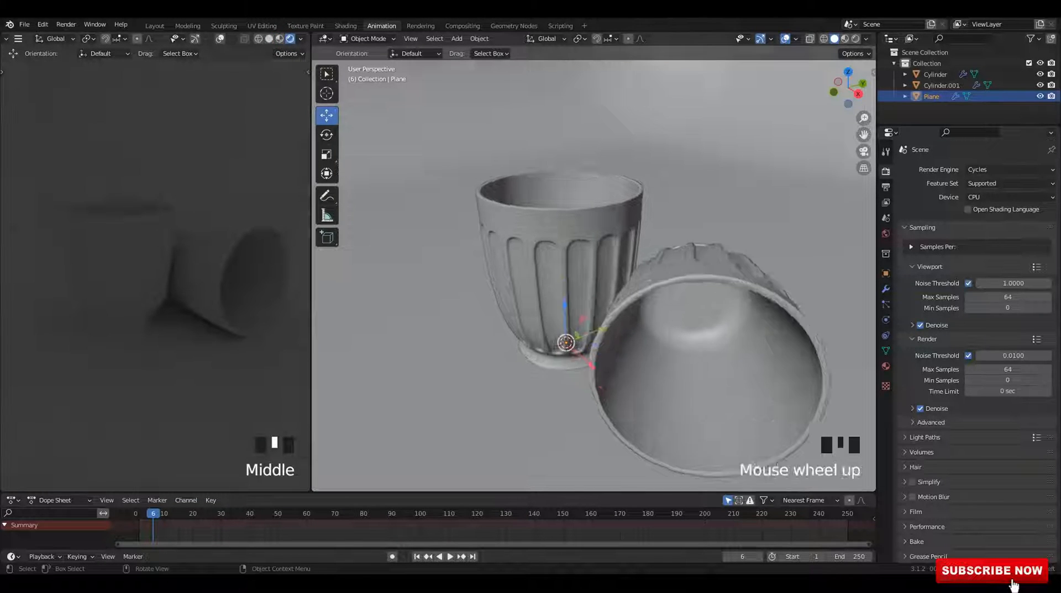
- Add a sun light and, in the left orthographic view, place it above and in front of the glasses
middle_drag(528, 293, 572, 247)
key(shift+a)
mouse_move(547, 383)
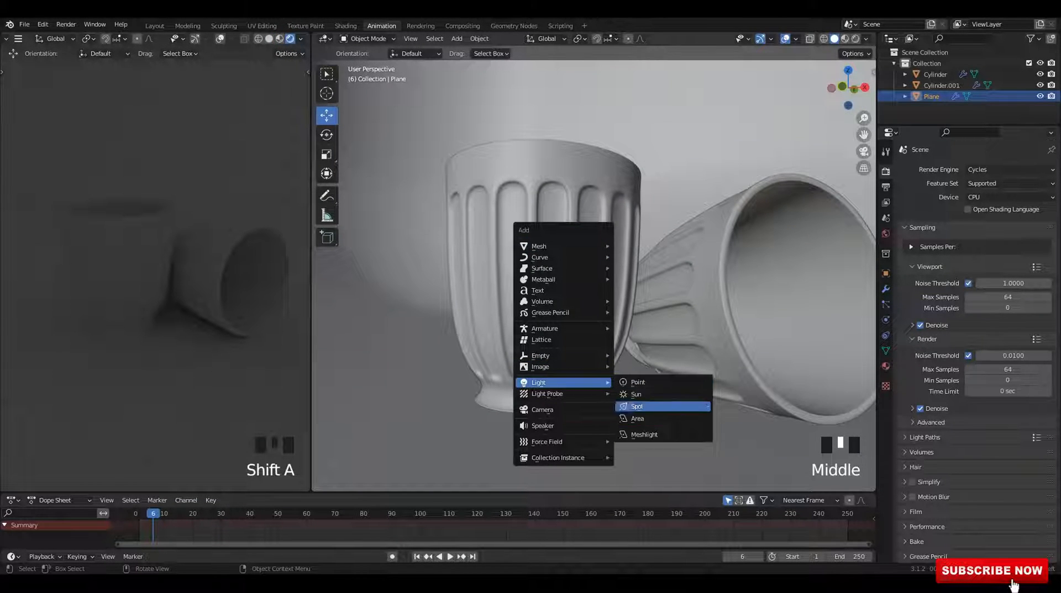
click(637, 395)
scroll(613, 354, down, 2)
key(alt+z)
mouse_move(613, 353)
alt+middle_down()
mouse_move(658, 354)
mouse_move(611, 342)
mouse_move(614, 353)
alt+middle_up()
scroll(635, 343, down, 3)
scroll(611, 342, down, 1)
key(g)
click(786, 194)
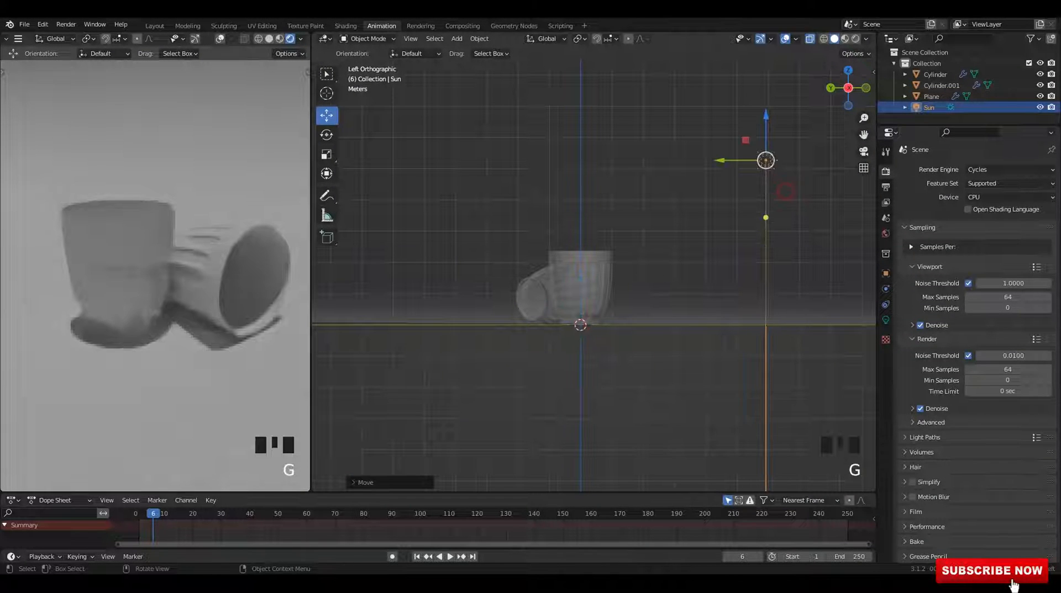
- Rotate the sun light to shine diagonally down toward the glasses and move it slightly lower and closer
key(r)
click(691, 300)
key(g)
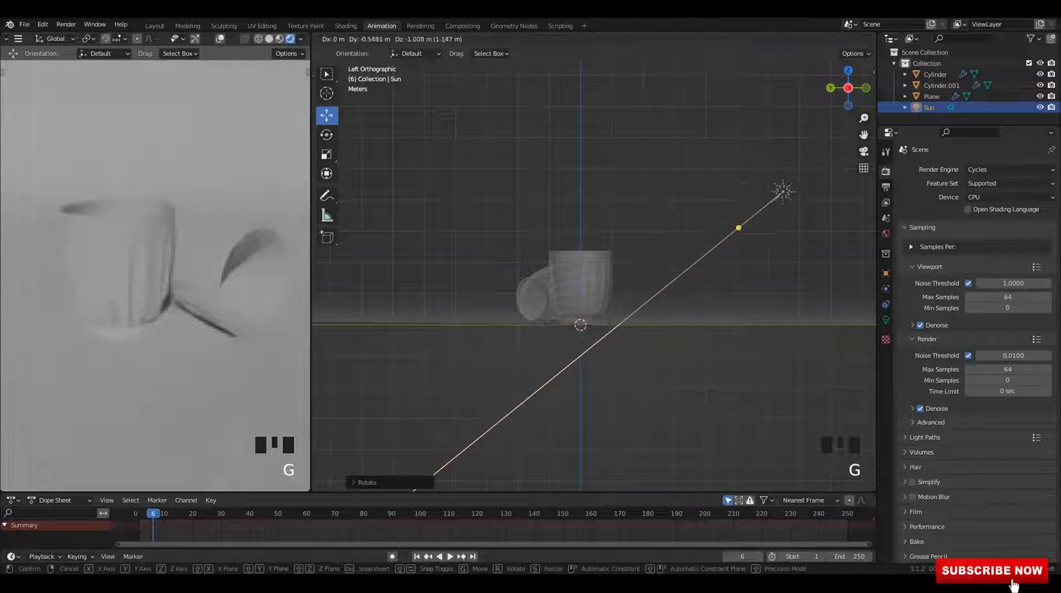
click(726, 267)
- Light the world background with an Environment Texture using the studio022.hdr image
click(886, 233)
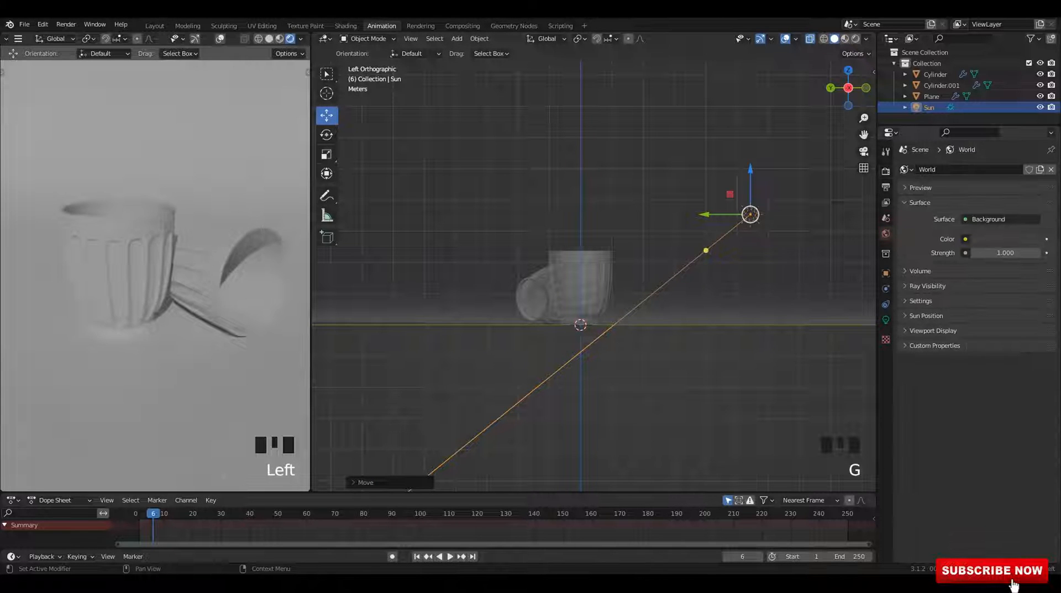
click(965, 239)
click(755, 288)
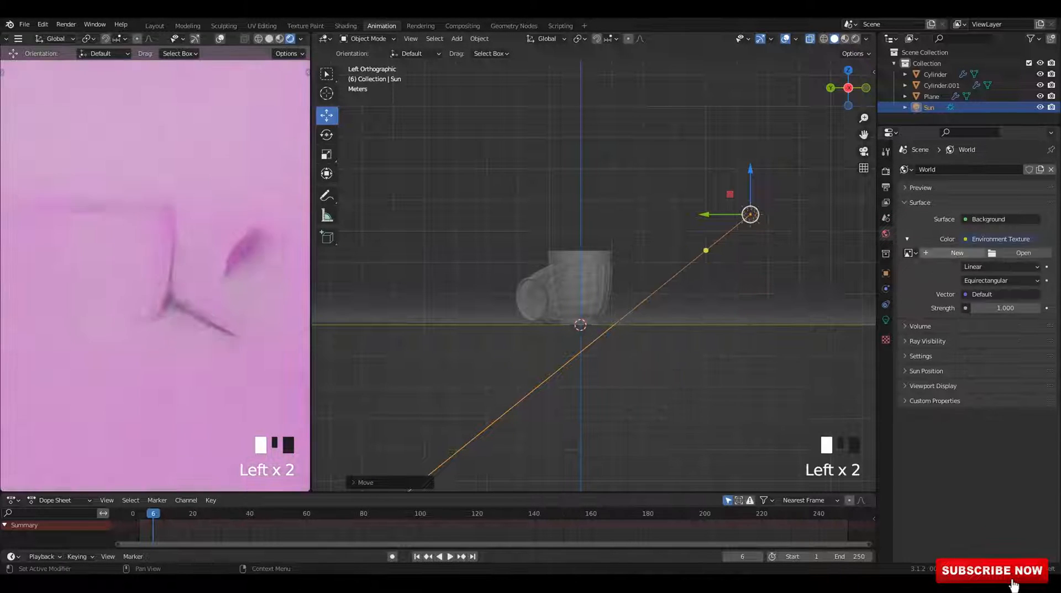
middle_drag(668, 287, 600, 299)
scroll(600, 299, up, 3)
scroll(599, 299, up, 2)
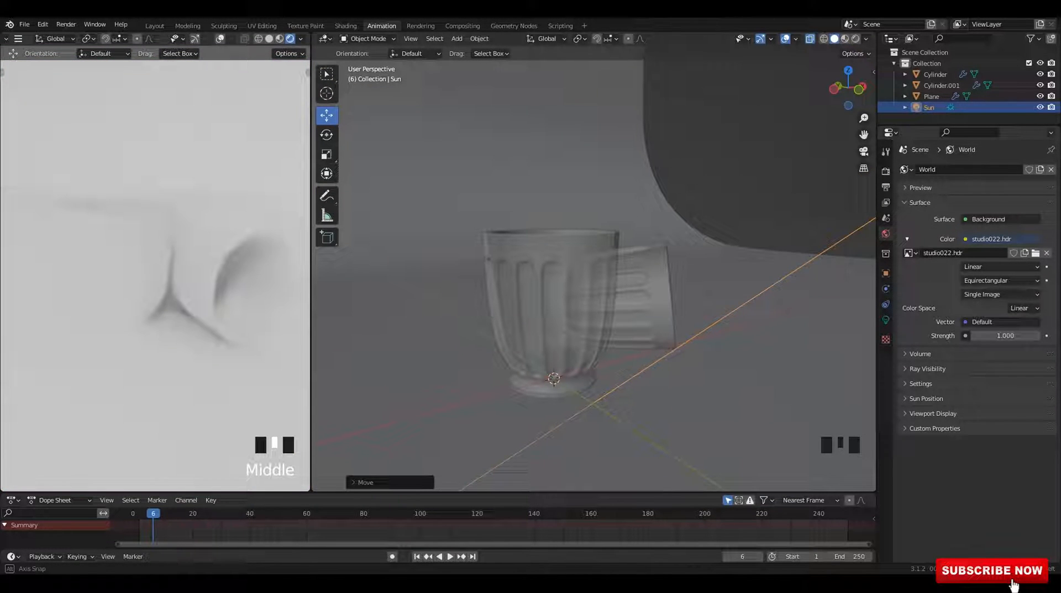
- Create a new material for the backdrop in the Shading workspace and darken its base color to value 0.035
click(762, 182)
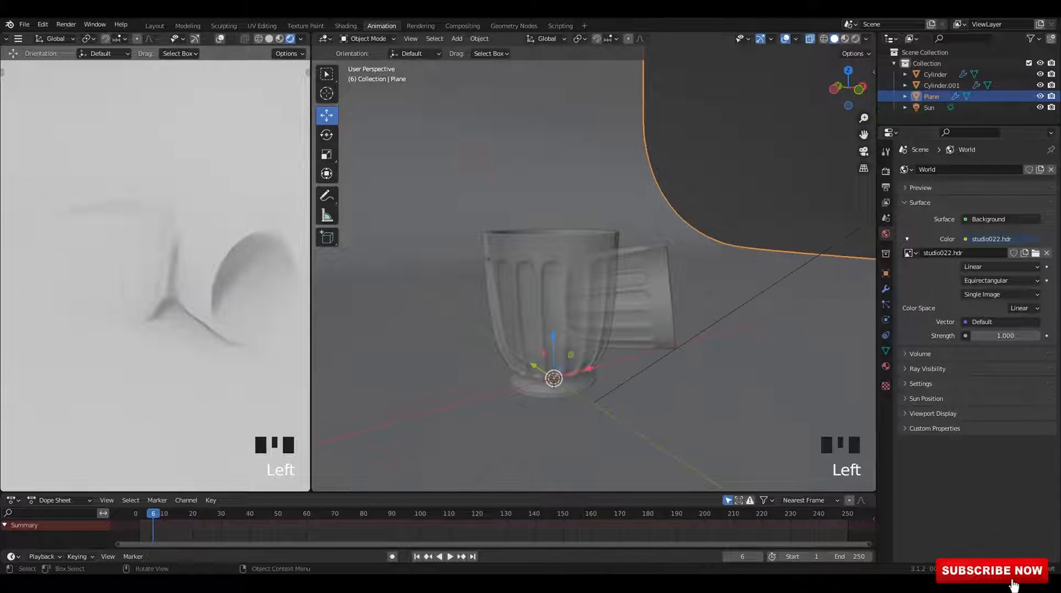
click(346, 25)
mouse_move(442, 210)
middle_down()
mouse_move(508, 166)
mouse_move(664, 124)
middle_up()
click(542, 341)
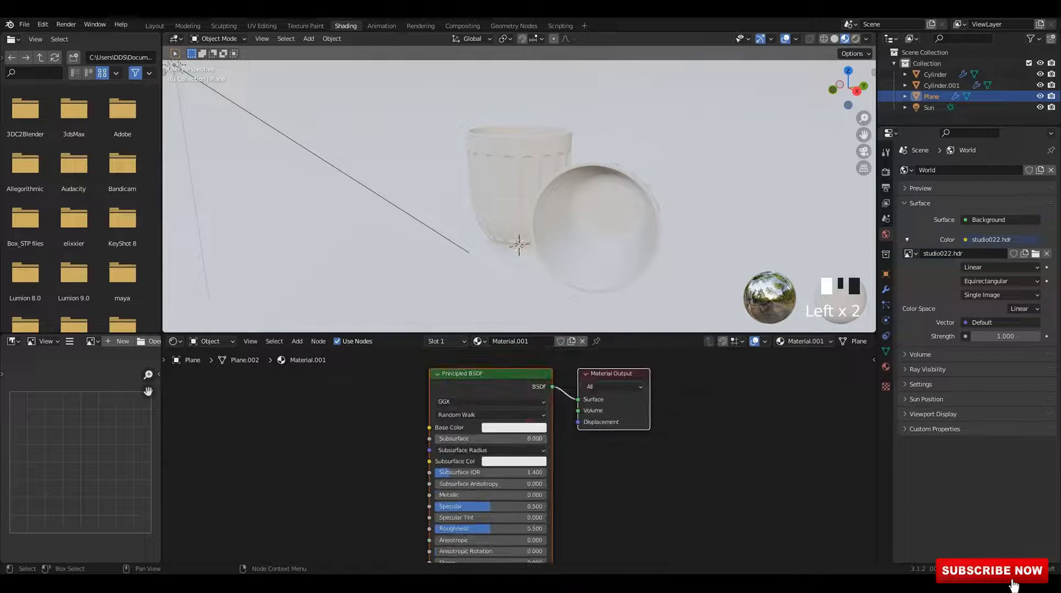
click(514, 428)
drag(570, 287, 571, 351)
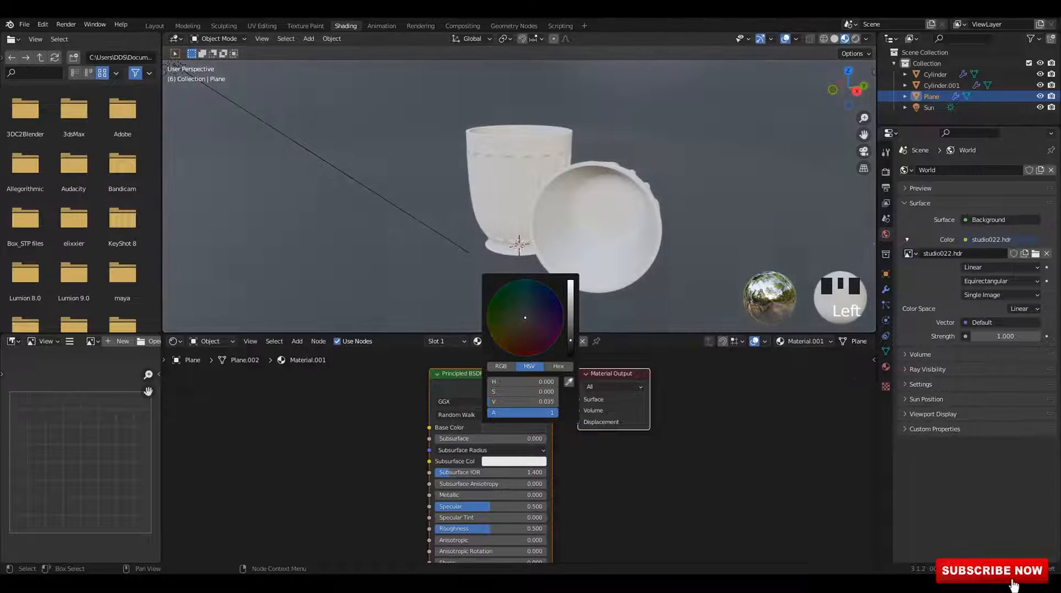
- Preview the scene with Rendered shading and lower the backdrop material's Specular value
middle_drag(597, 221, 652, 211)
shift+middle_drag(651, 211, 648, 228)
click(855, 39)
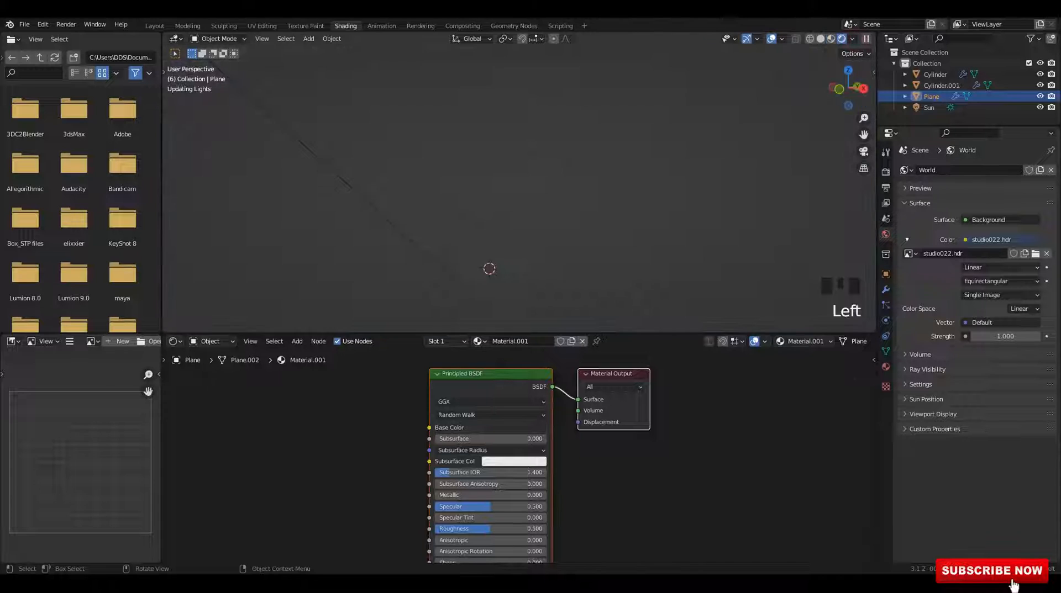
middle_drag(519, 221, 569, 193)
scroll(507, 456, up, 3)
middle_drag(507, 456, 571, 403)
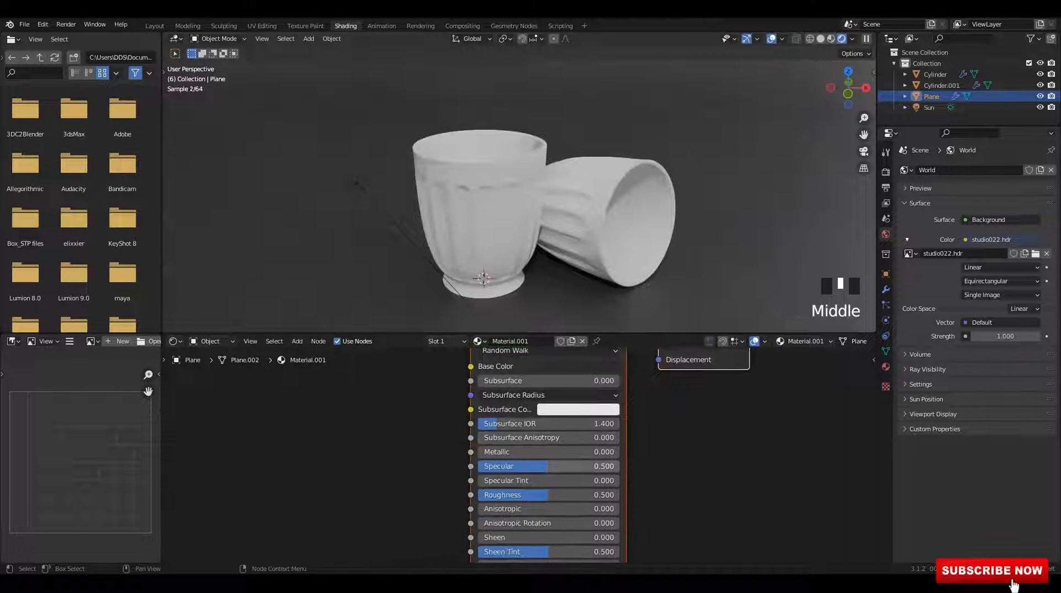
drag(552, 466, 480, 466)
- Create a new material for the upright glass
click(507, 202)
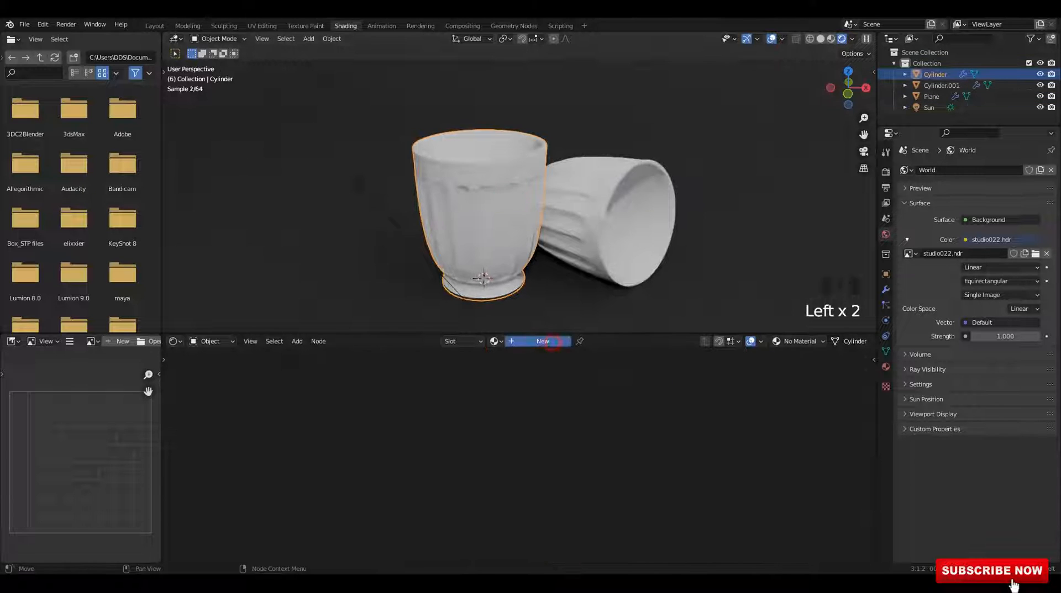
click(553, 341)
scroll(553, 442, down, 3)
scroll(553, 442, up, 1)
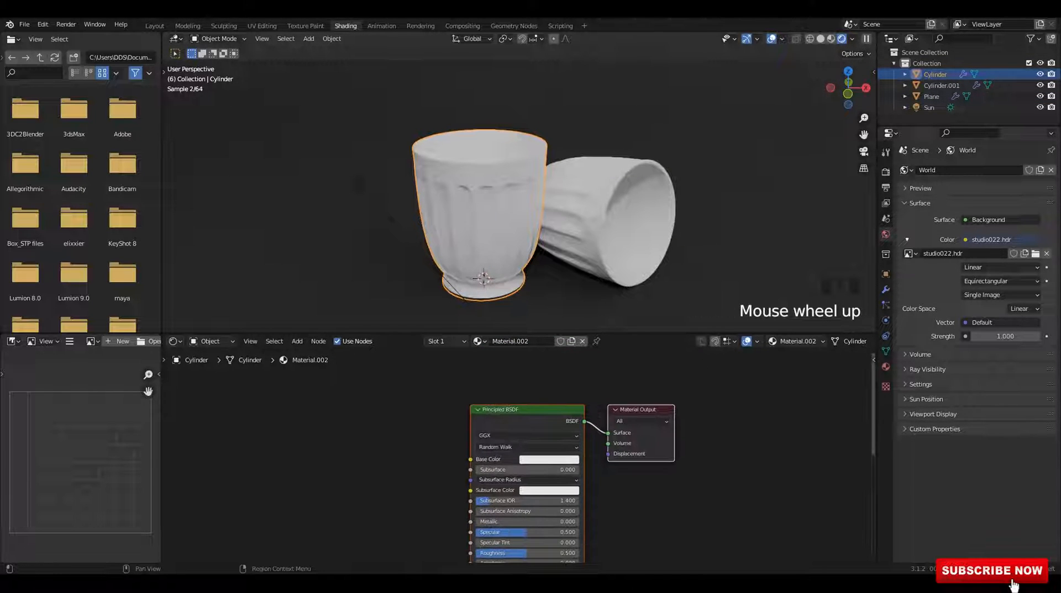
- Change the upright glass material's surface shader to Glass BSDF
click(886, 367)
click(994, 267)
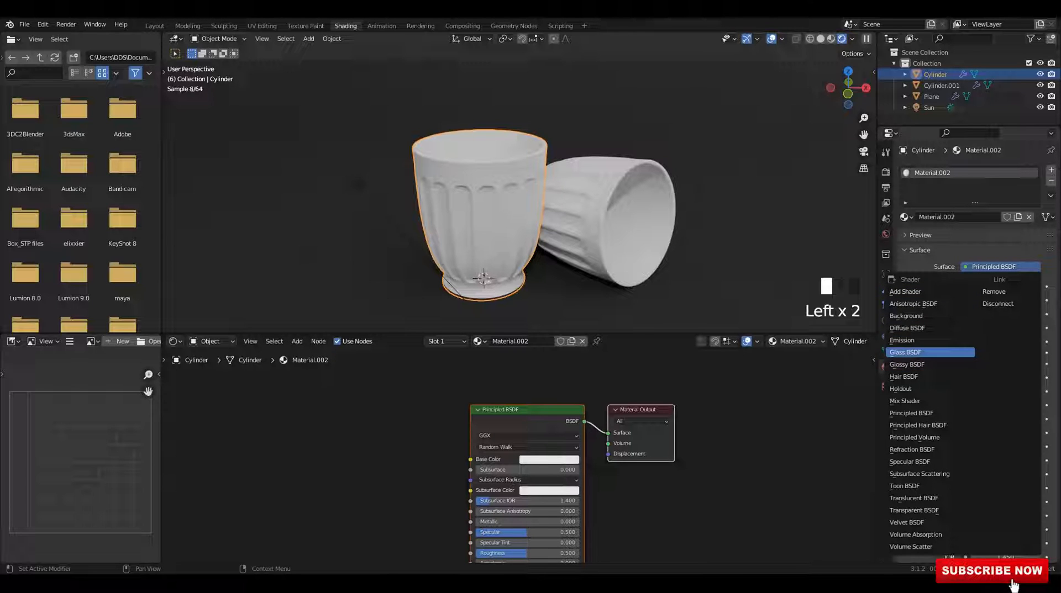
click(930, 352)
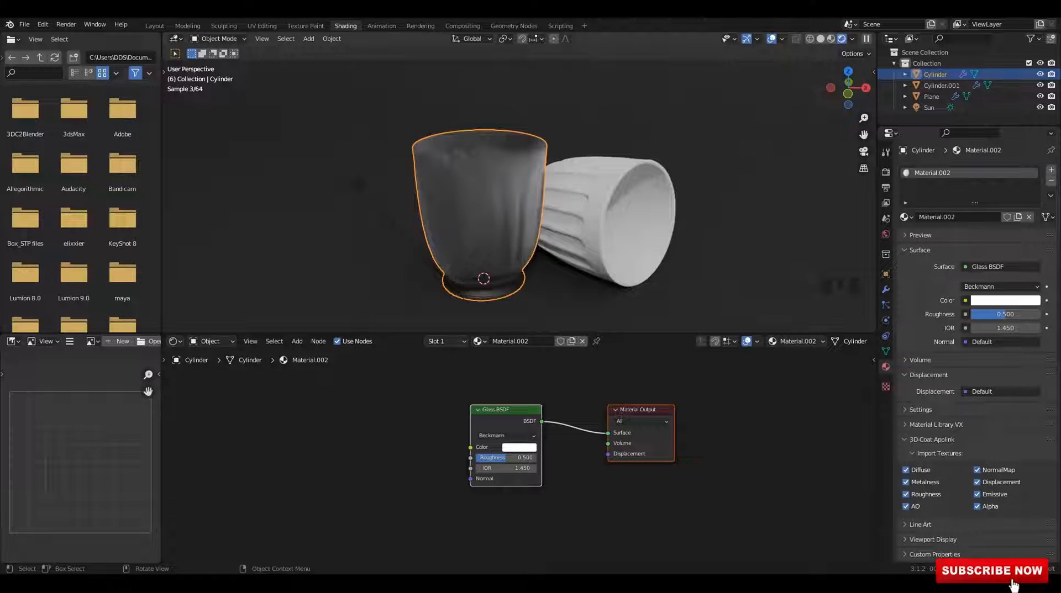
- Link the upright glass's material to the lying glass
click(601, 193)
shift+click(487, 191)
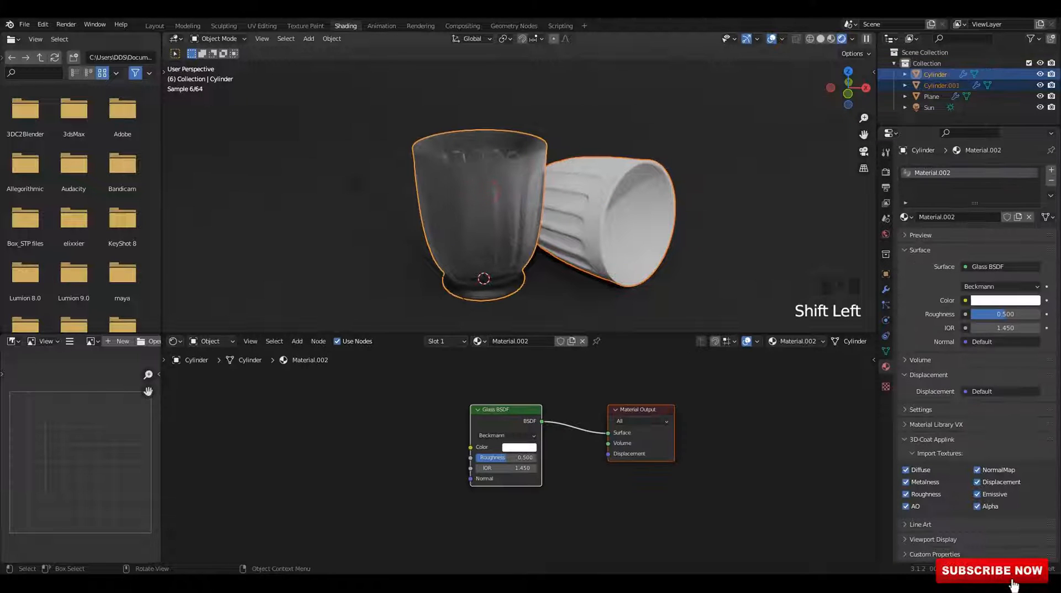
click(612, 186)
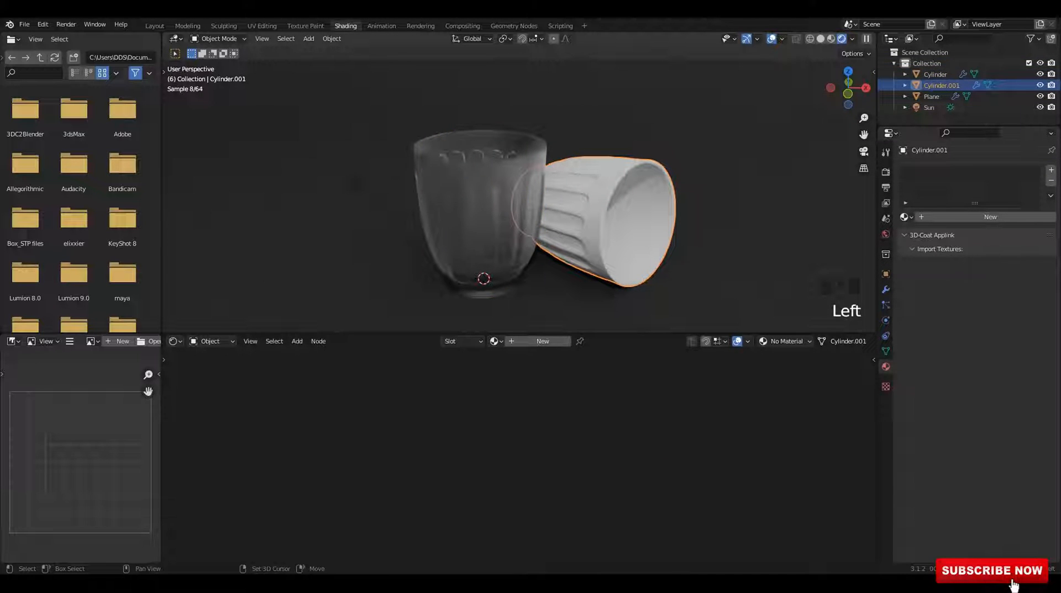
shift+click(486, 194)
key(ctrl+l)
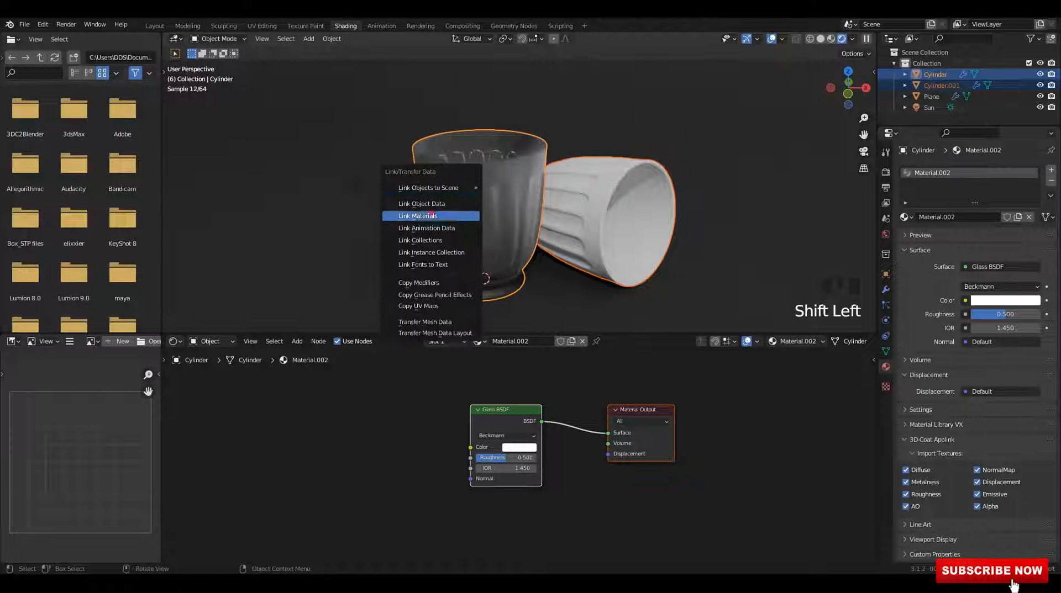
click(431, 216)
click(886, 187)
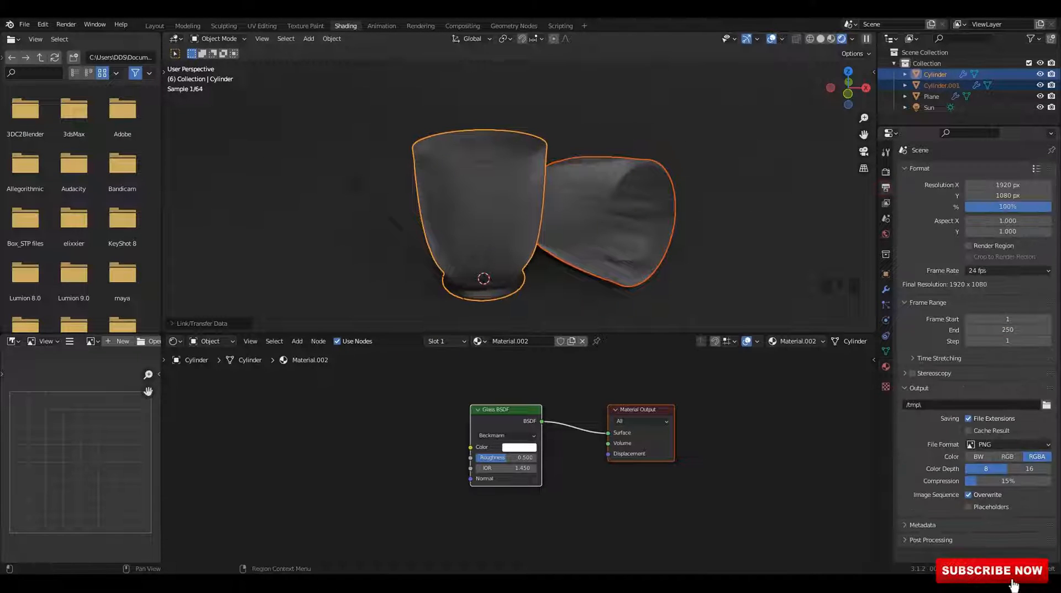
click(886, 172)
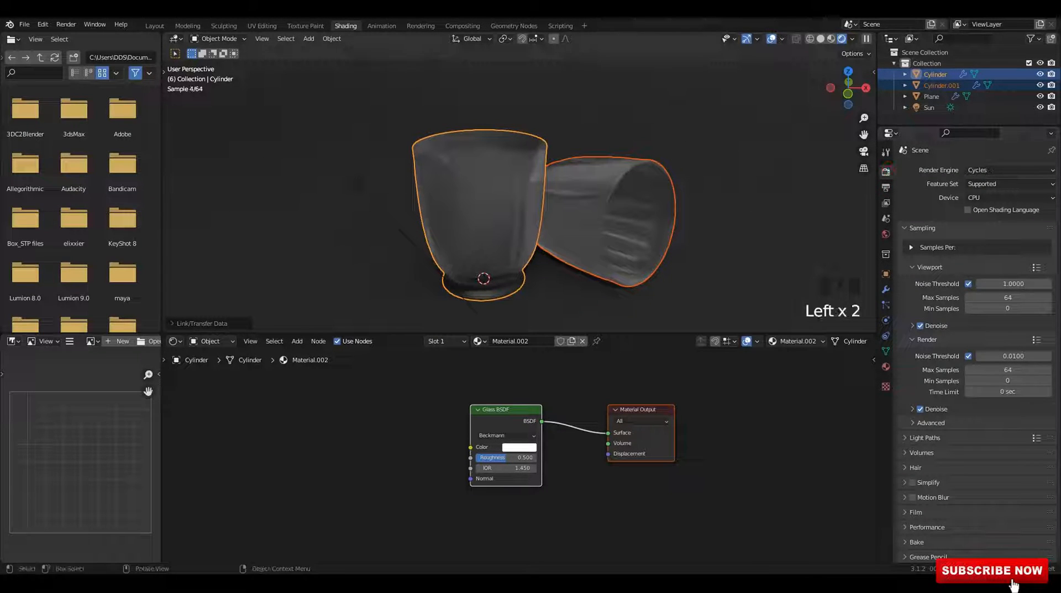
- Lighten the backdrop material's base color to value 0.245
click(753, 242)
scroll(558, 460, up, 2)
click(578, 462)
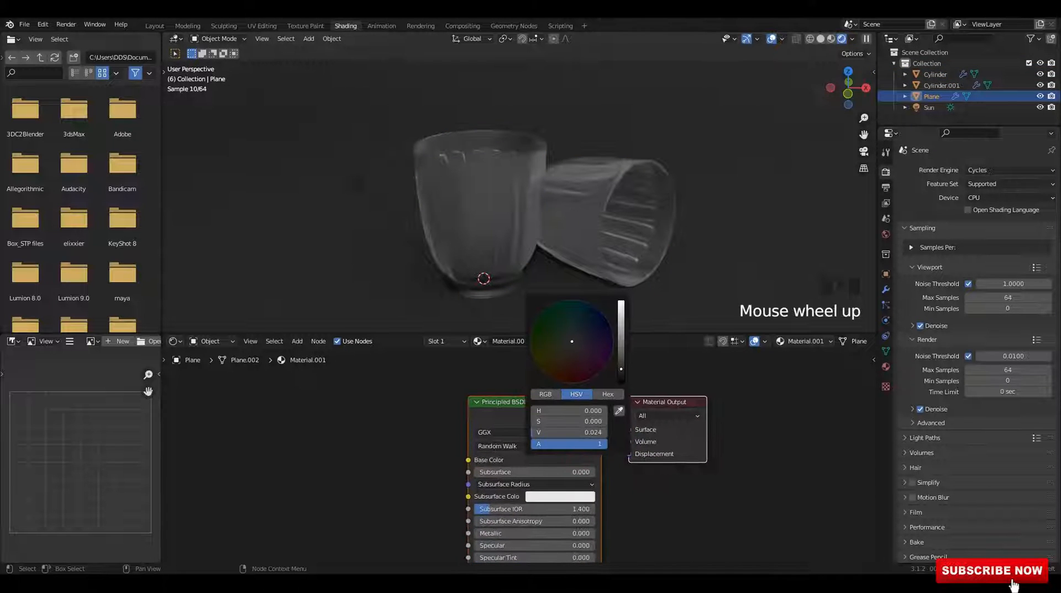
drag(621, 369, 621, 363)
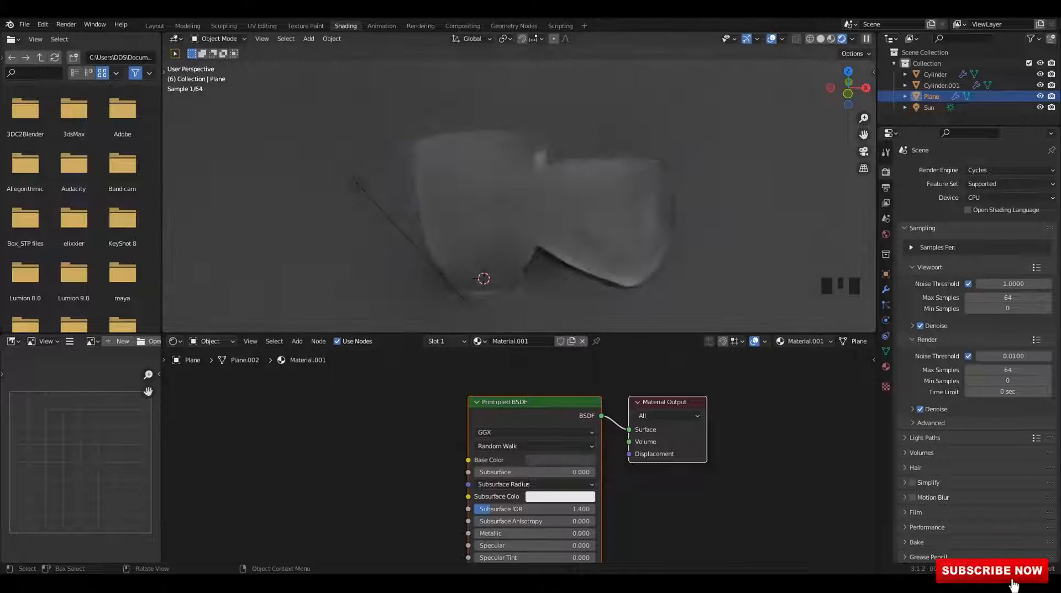
middle_drag(520, 210, 521, 203)
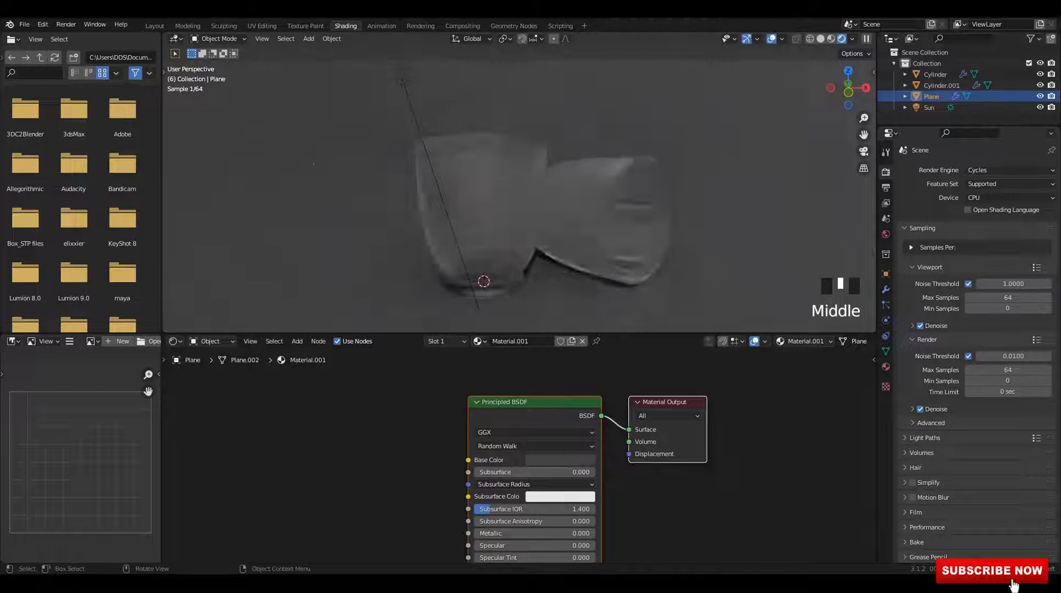
scroll(517, 453, up, 3)
click(570, 460)
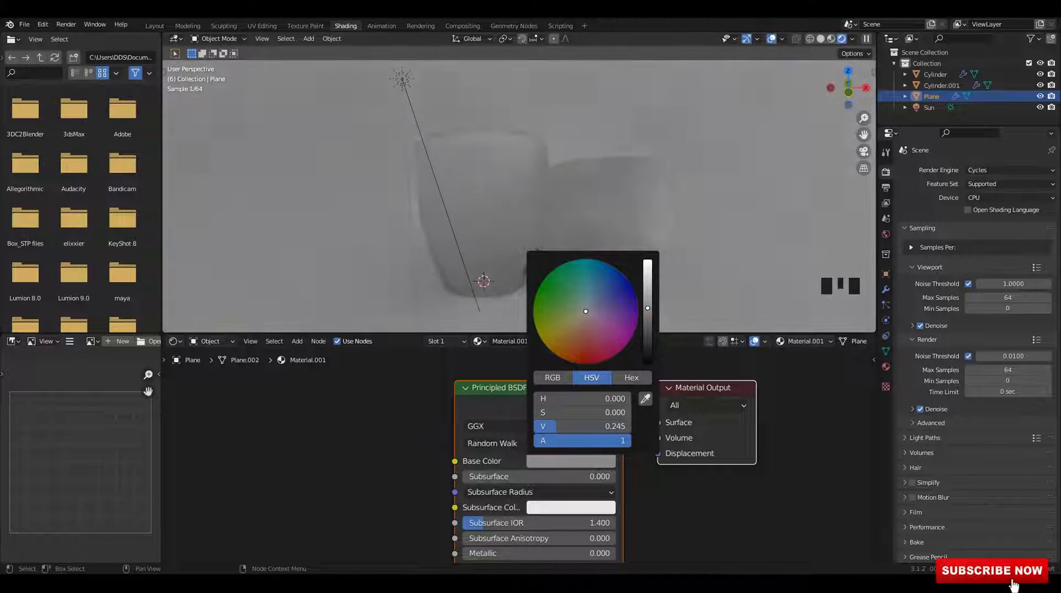
click(820, 429)
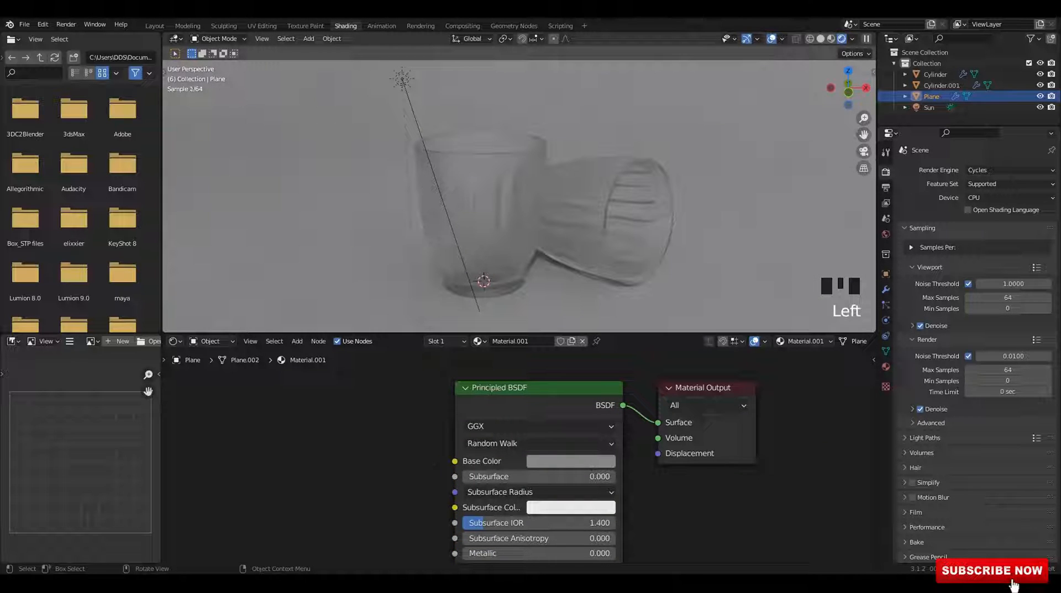
- In the Animation workspace, duplicate the sun light in top view, place the copy beside the lying glass and rotate it
click(381, 26)
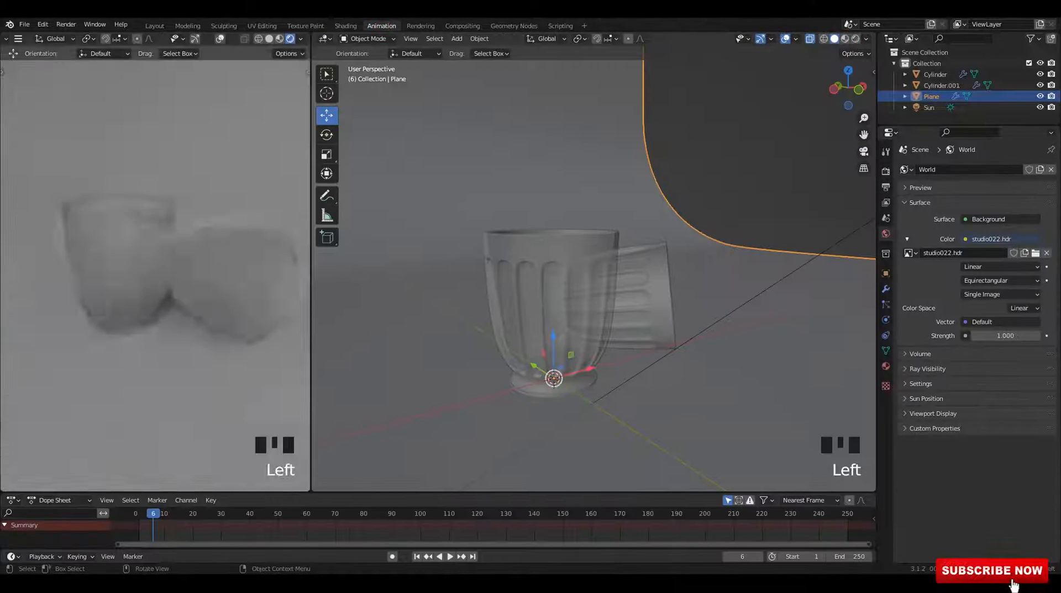
scroll(594, 265, down, 4)
click(580, 253)
alt+middle_drag(624, 310, 629, 381)
shift+middle_drag(629, 381, 599, 349)
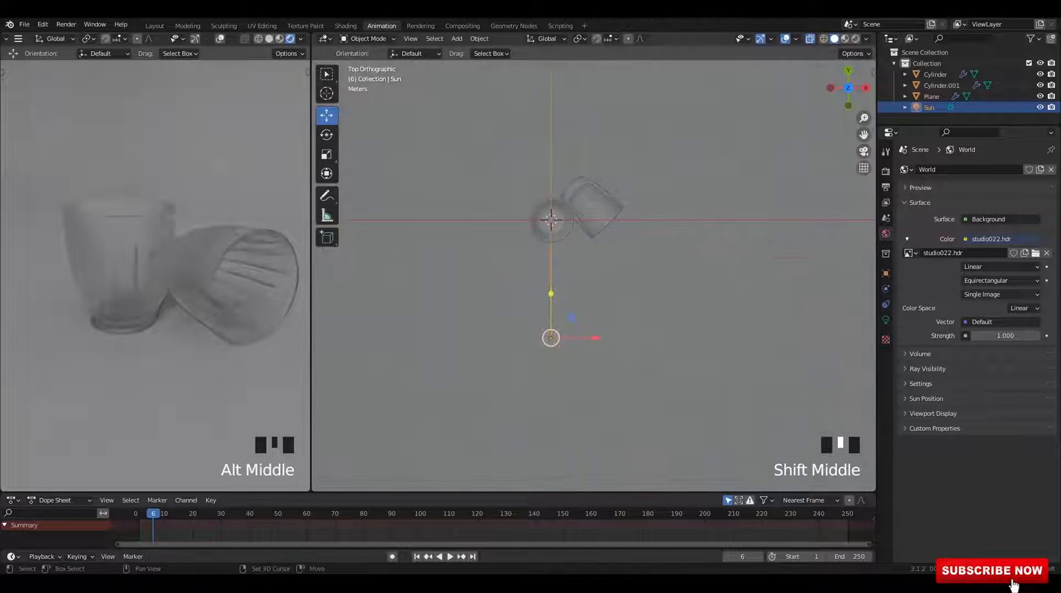
key(shift+d)
click(688, 248)
key(r)
click(668, 191)
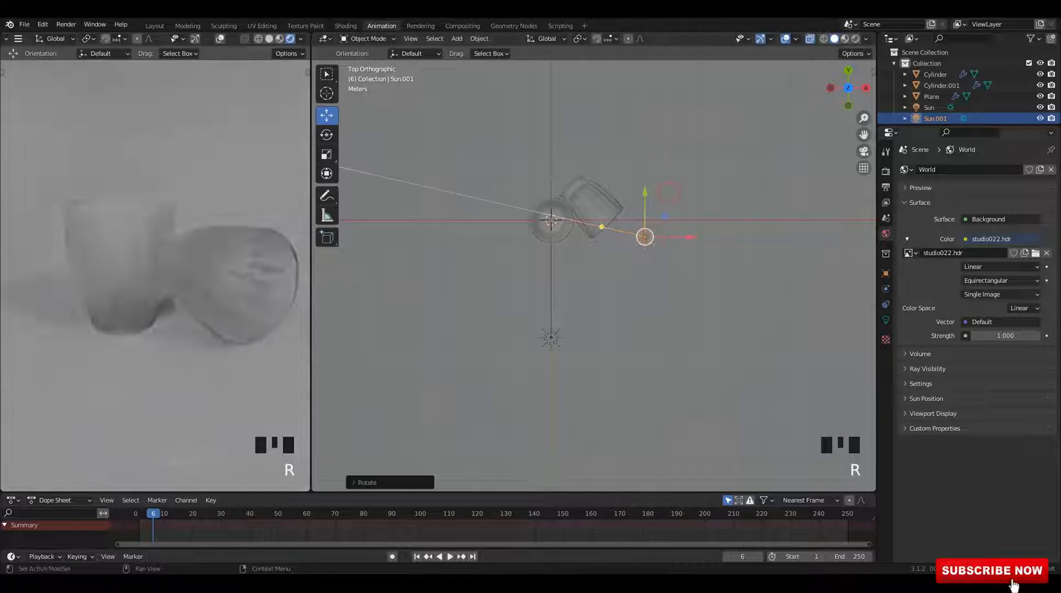
- Convert the duplicated light to an Area light, scale it up and set its power to 1000 W
click(886, 320)
click(1035, 219)
key(s)
key(s)
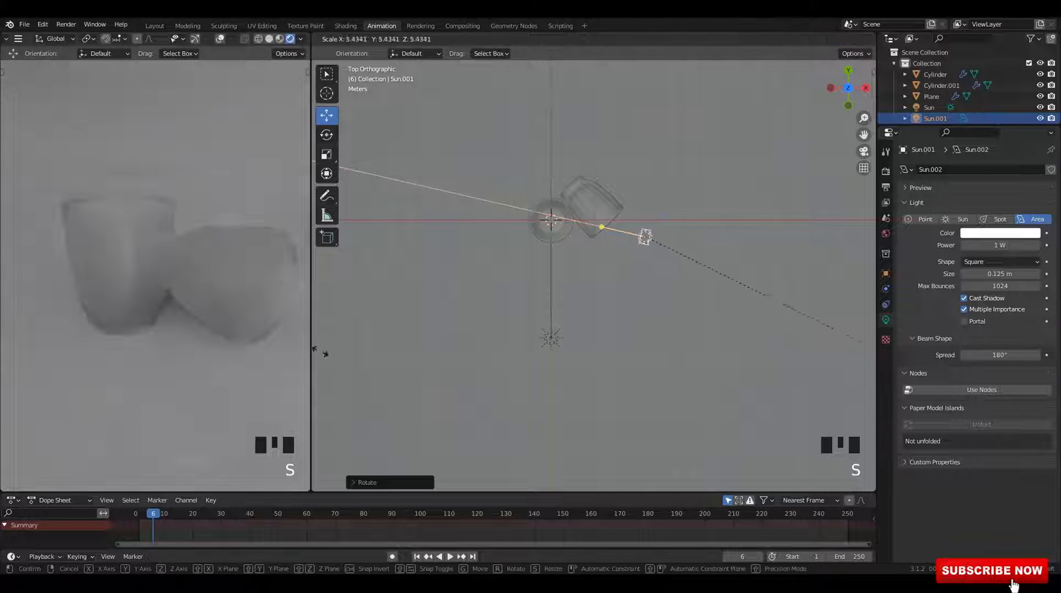
click(709, 306)
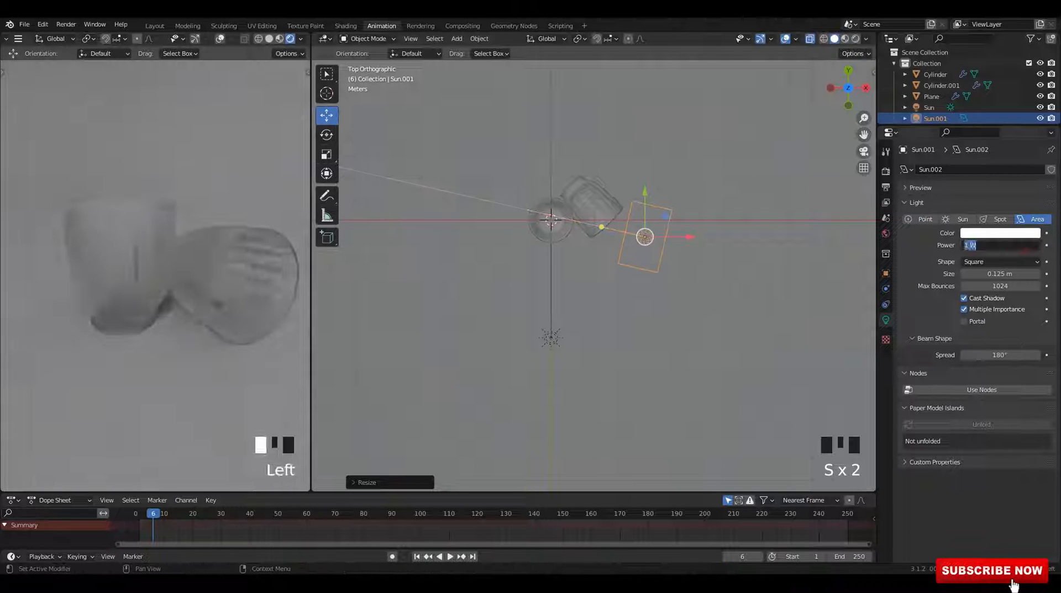
text(000)
key(Return)
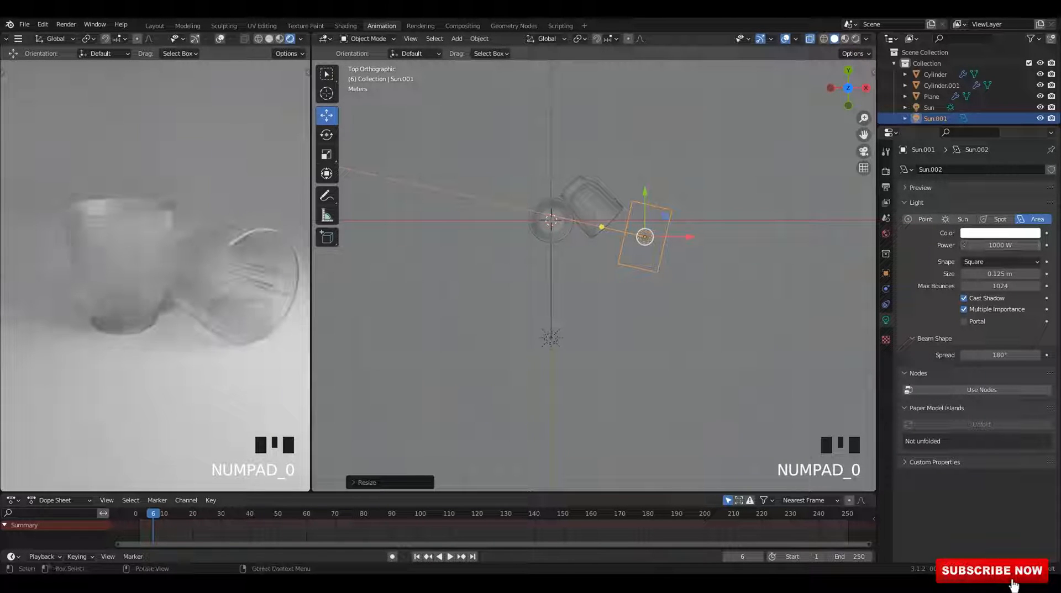
- Rotate and move the area light in top and front views so it hangs above the lying glass and points down
key(r)
click(710, 262)
key(g)
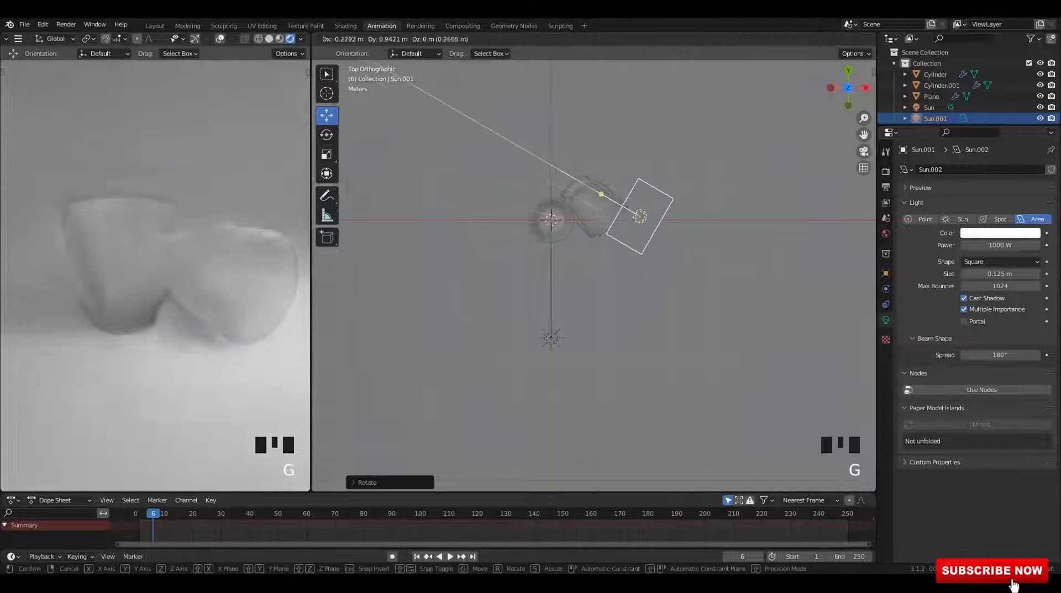
click(703, 244)
alt+middle_drag(701, 244, 607, 276)
key(r)
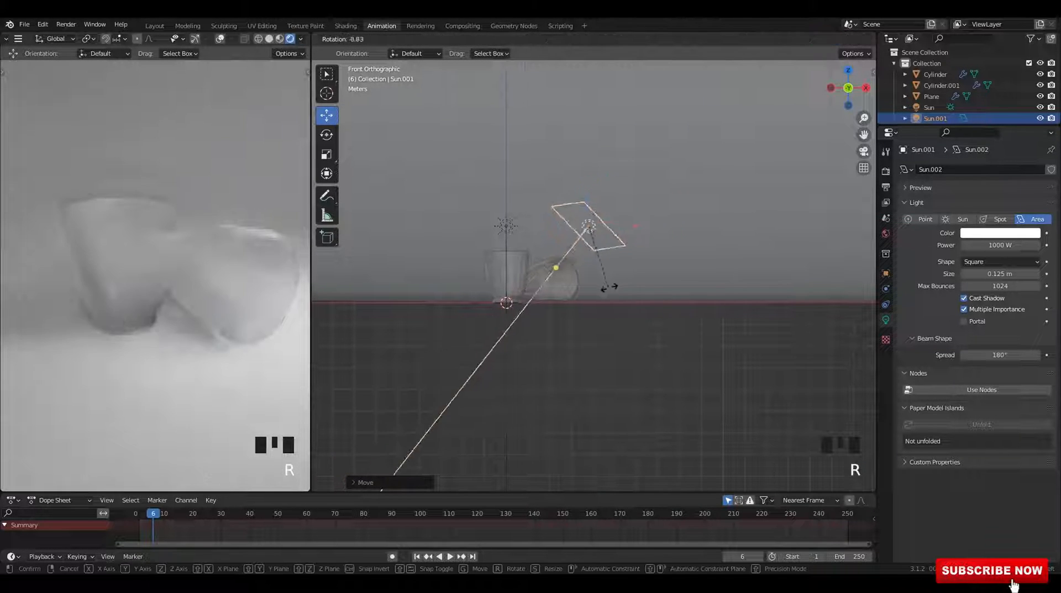
click(642, 284)
key(g)
click(629, 270)
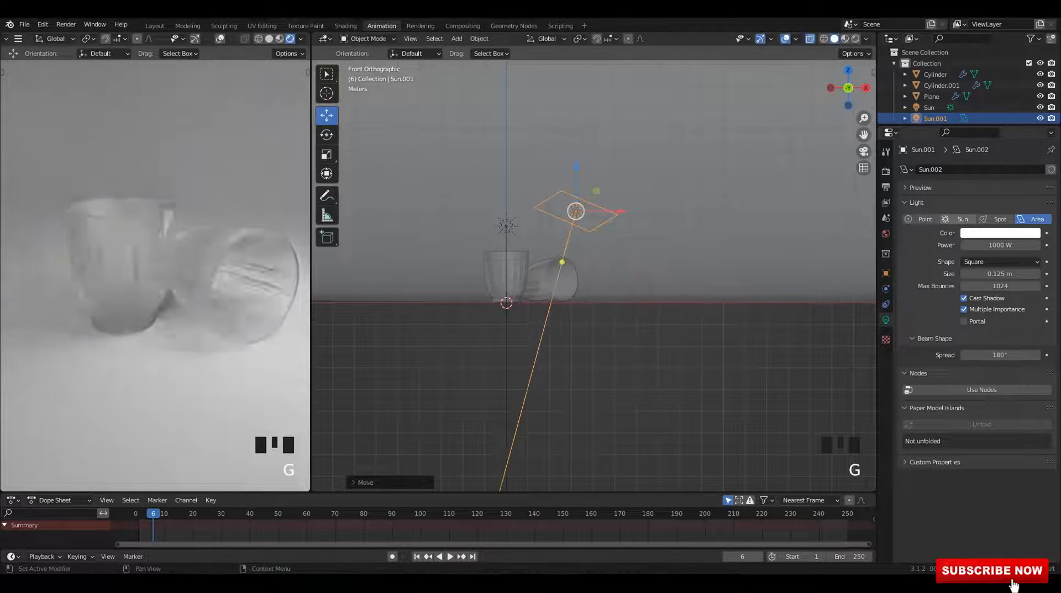
- Switch the duplicated light to a Point light, disable Cast Shadow and raise it slightly along Z
click(922, 219)
scroll(594, 275, down, 2)
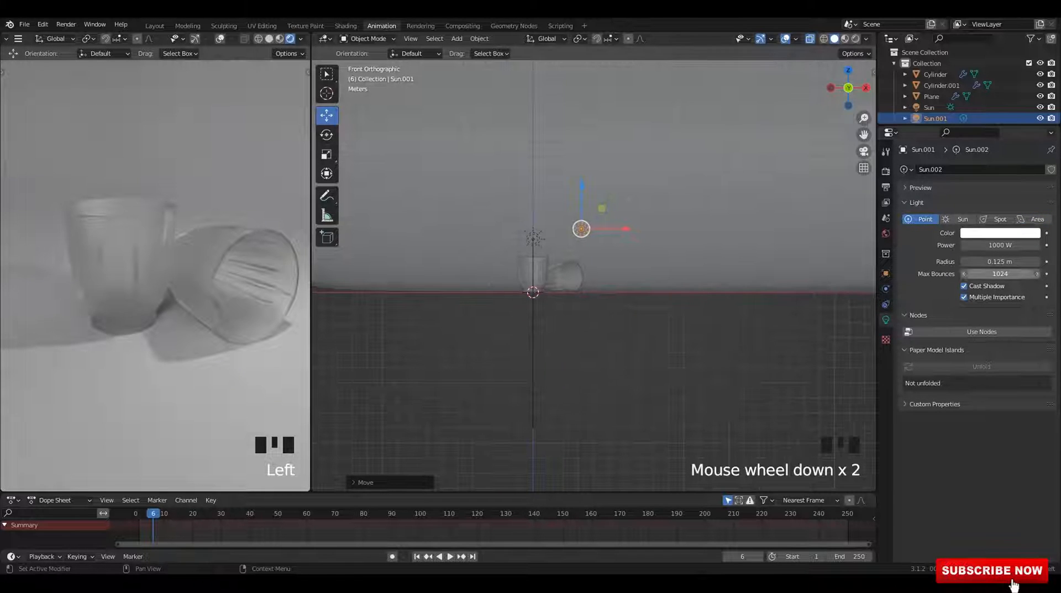
click(964, 286)
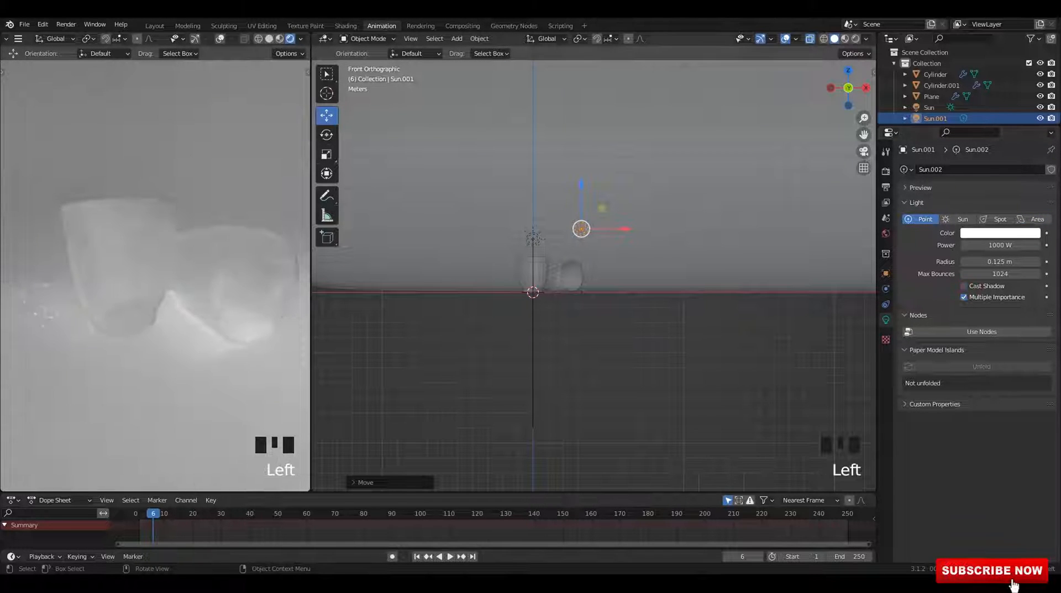
scroll(594, 275, up, 3)
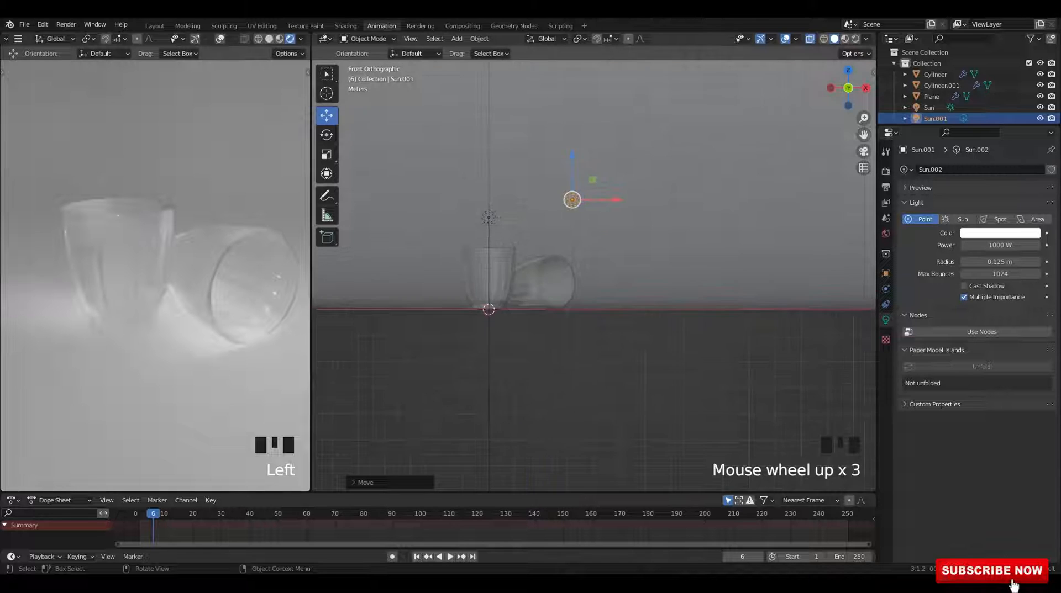
shift+middle_drag(594, 275, 679, 309)
drag(656, 198, 655, 176)
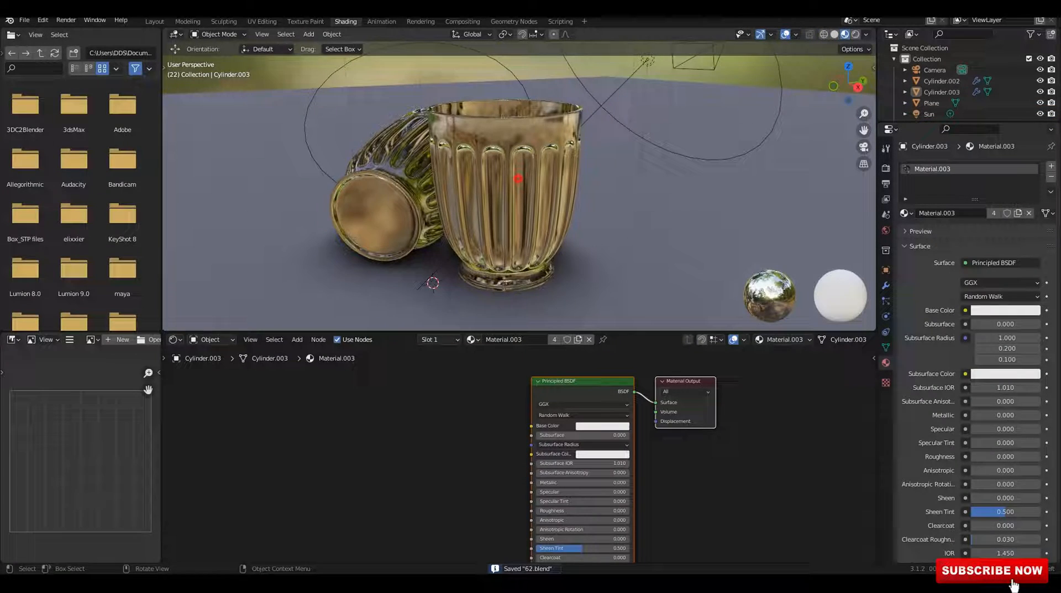
- Isolate the two glasses in local view and examine the shared material on each from several angles
click(517, 178)
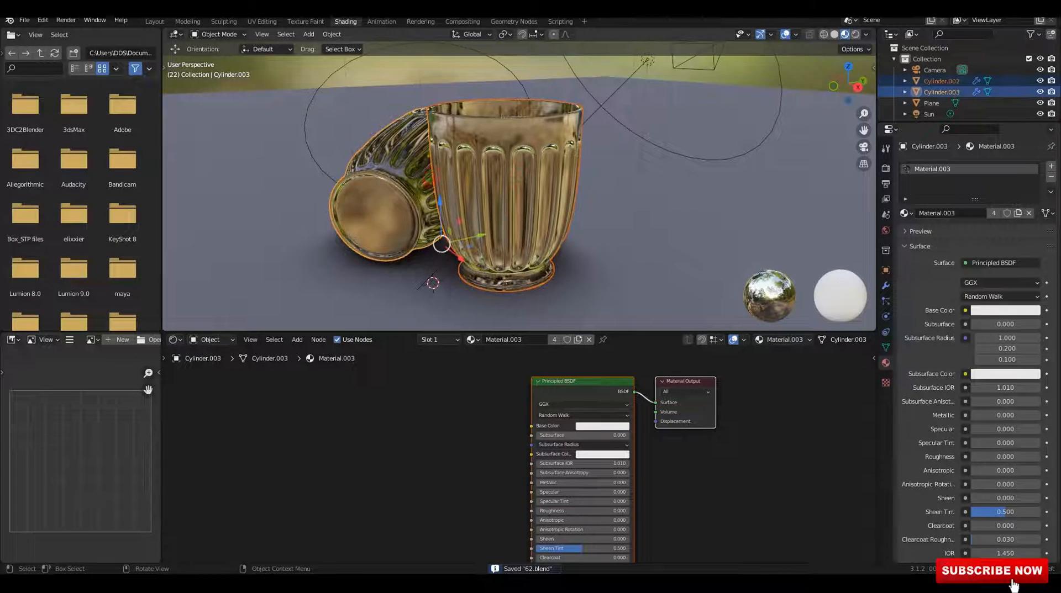
key(KP_Divide)
scroll(561, 380, down, 1)
middle_drag(561, 380, 496, 365)
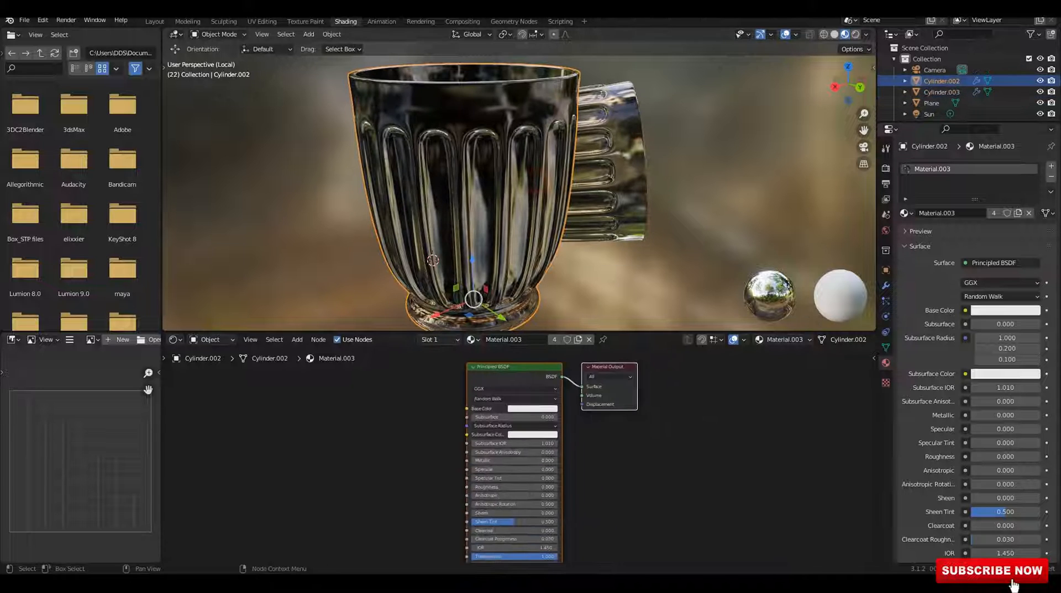
scroll(496, 365, up, 3)
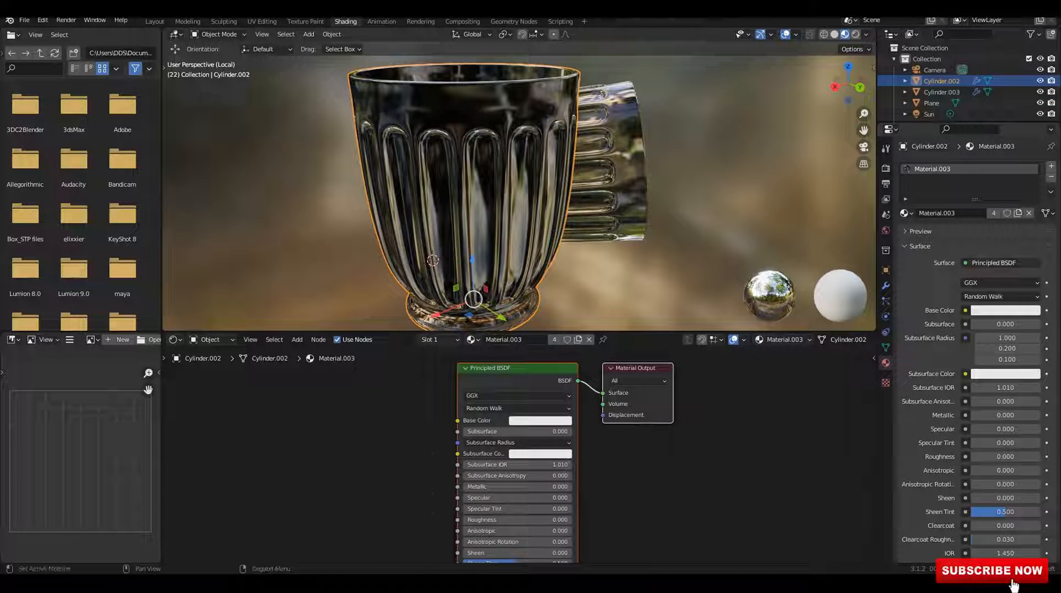
scroll(519, 456, down, 2)
click(611, 161)
middle_drag(611, 161, 569, 160)
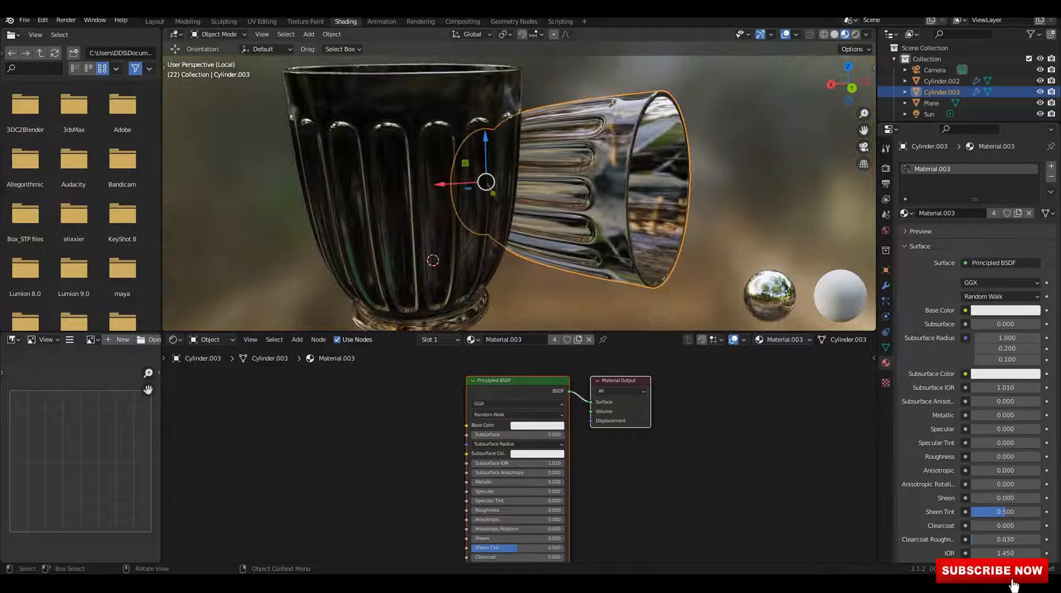
scroll(552, 210, down, 2)
middle_drag(552, 210, 522, 211)
scroll(522, 211, down, 1)
click(553, 293)
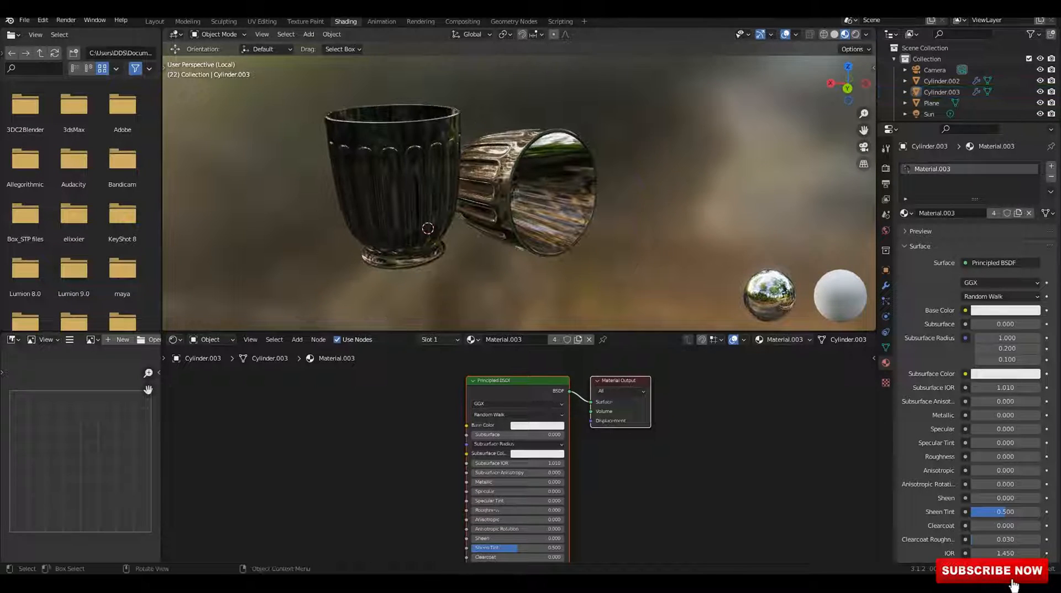
- Review the glass material's Principled BSDF settings and inspect both glasses in the full scene outside local view
scroll(550, 453, down, 4)
middle_drag(550, 453, 549, 389)
scroll(516, 436, up, 3)
middle_drag(516, 437, 527, 458)
middle_drag(525, 221, 544, 238)
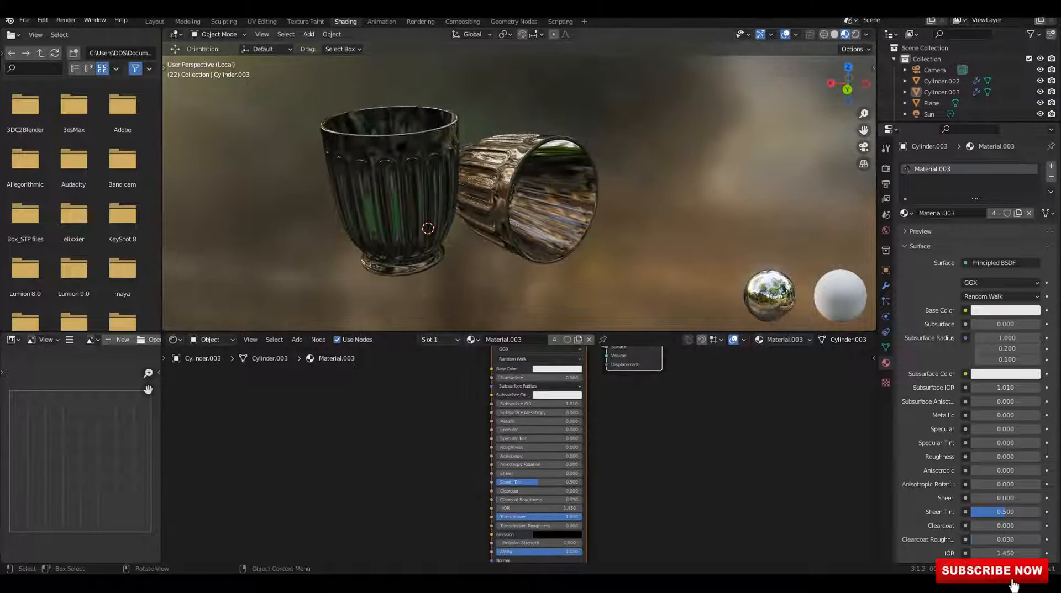
key(KP_Divide)
middle_drag(646, 210, 536, 238)
scroll(541, 221, down, 2)
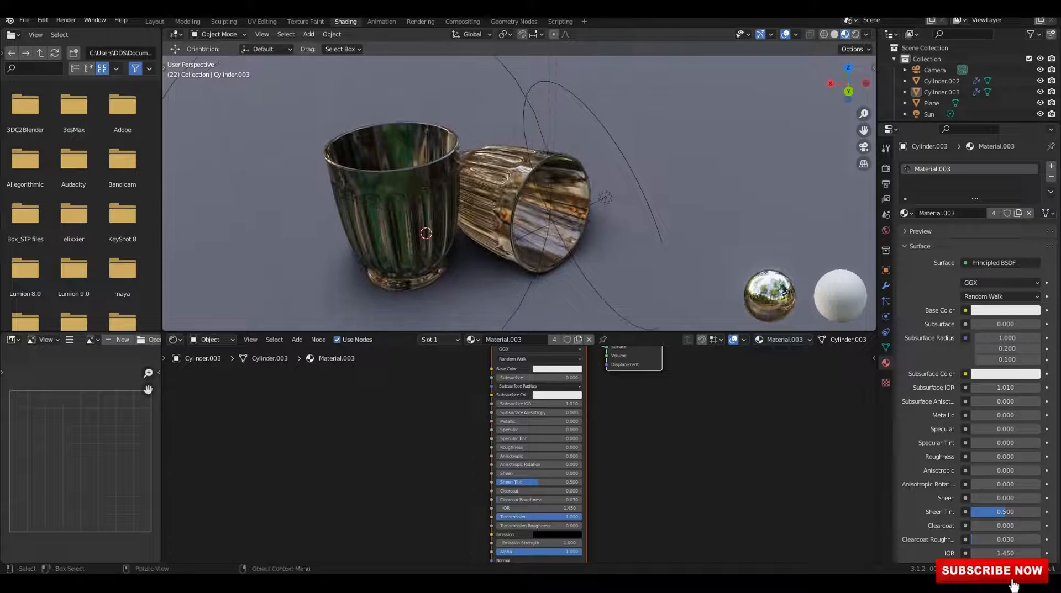
scroll(544, 521, up, 1)
middle_drag(529, 420, 534, 473)
scroll(534, 473, up, 2)
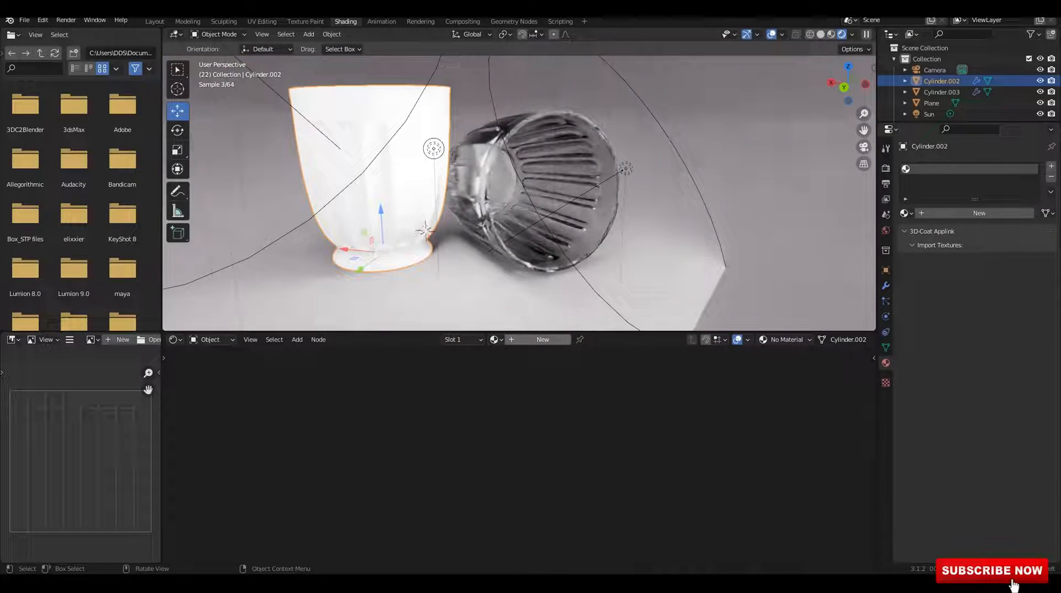
- Create a new material for the upright glass and set its Specular to 0
click(370, 172)
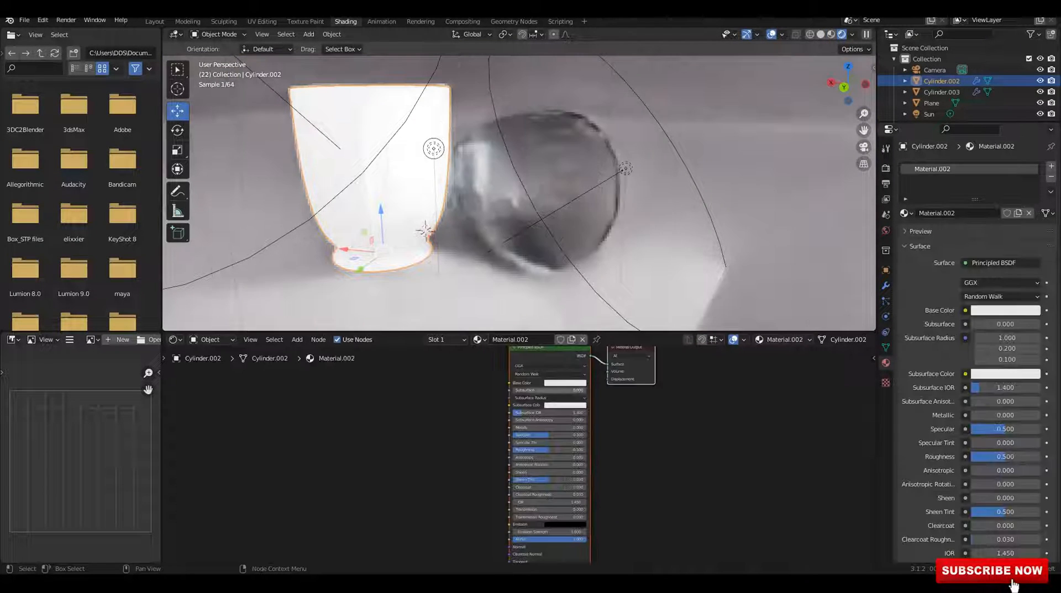
scroll(522, 444, up, 3)
middle_drag(531, 450, 523, 405)
drag(542, 405, 481, 405)
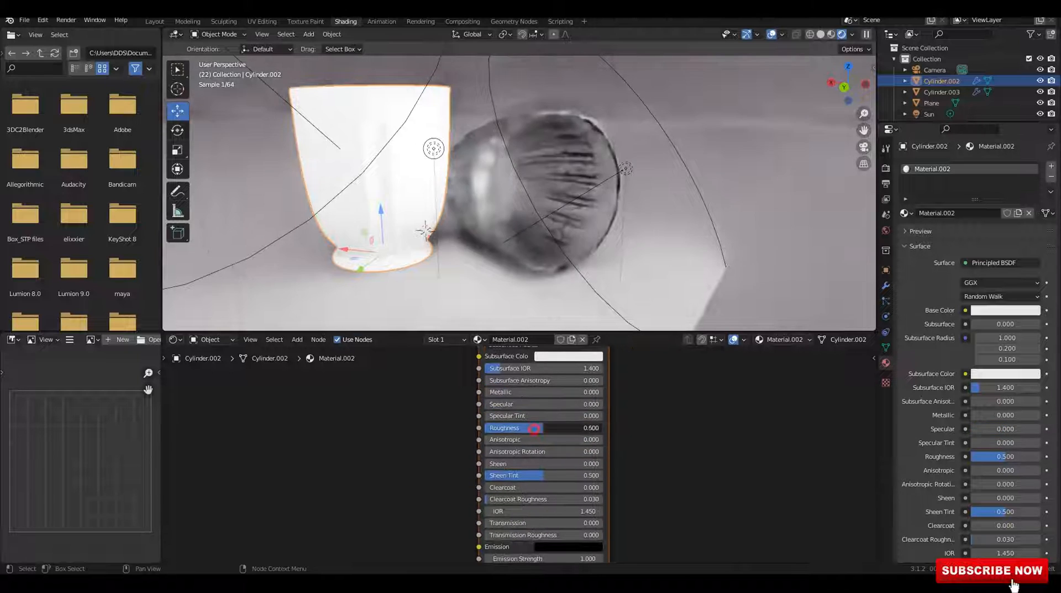
- Set the upright glass material's Roughness to 0 and its Transmission to 1
drag(542, 429, 481, 428)
scroll(519, 428, down, 3)
middle_drag(519, 428, 519, 412)
scroll(521, 552, up, 2)
drag(520, 456, 660, 456)
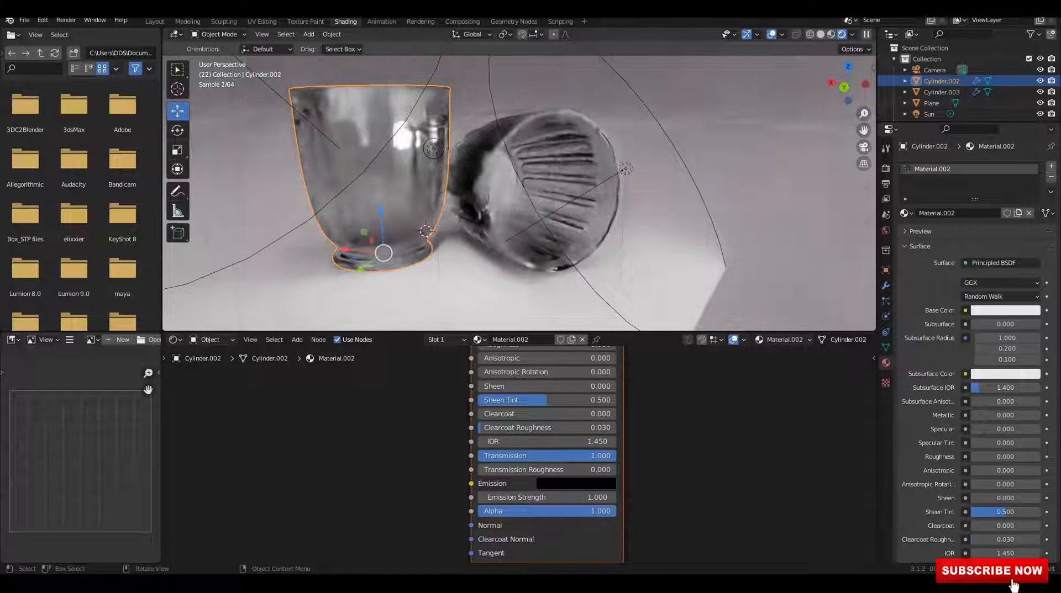
scroll(502, 387, down, 5)
middle_drag(502, 387, 507, 558)
scroll(508, 558, up, 2)
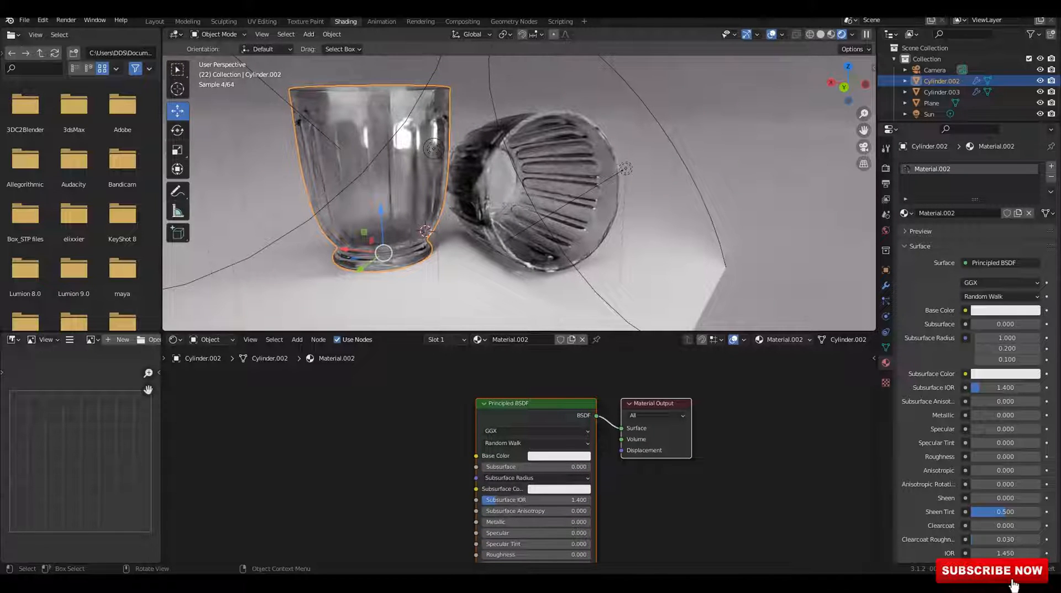
- View the scene through the camera with overlays hidden and set the world background's Strength to 3
key(KP_0)
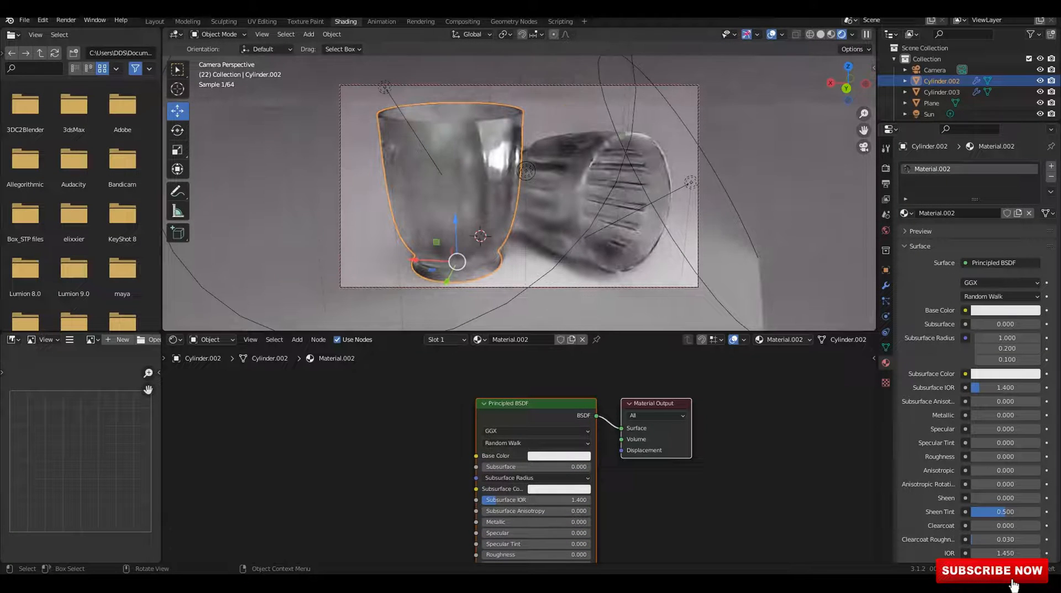
click(772, 34)
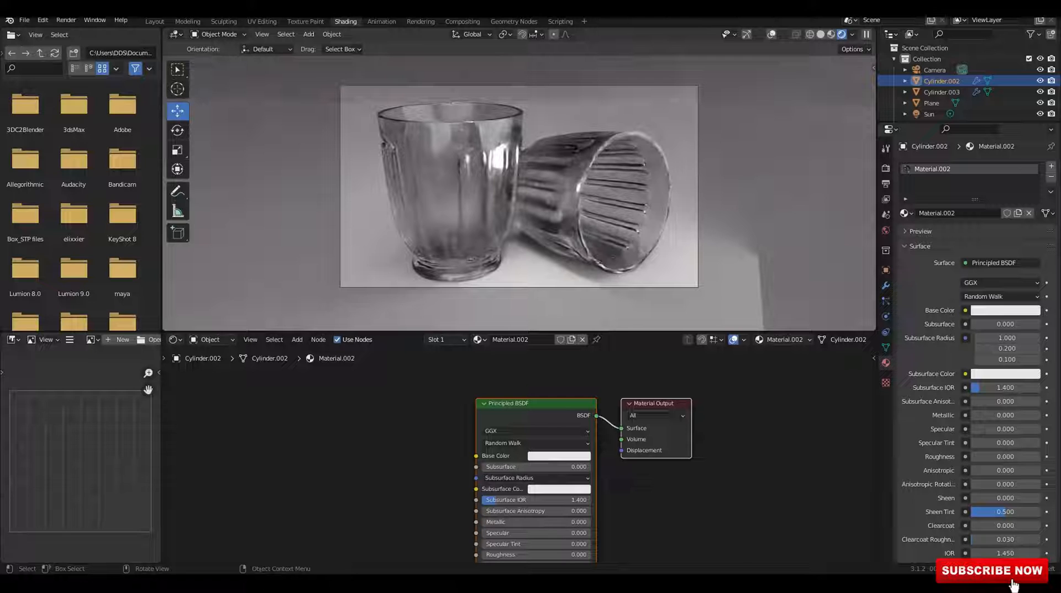
click(886, 231)
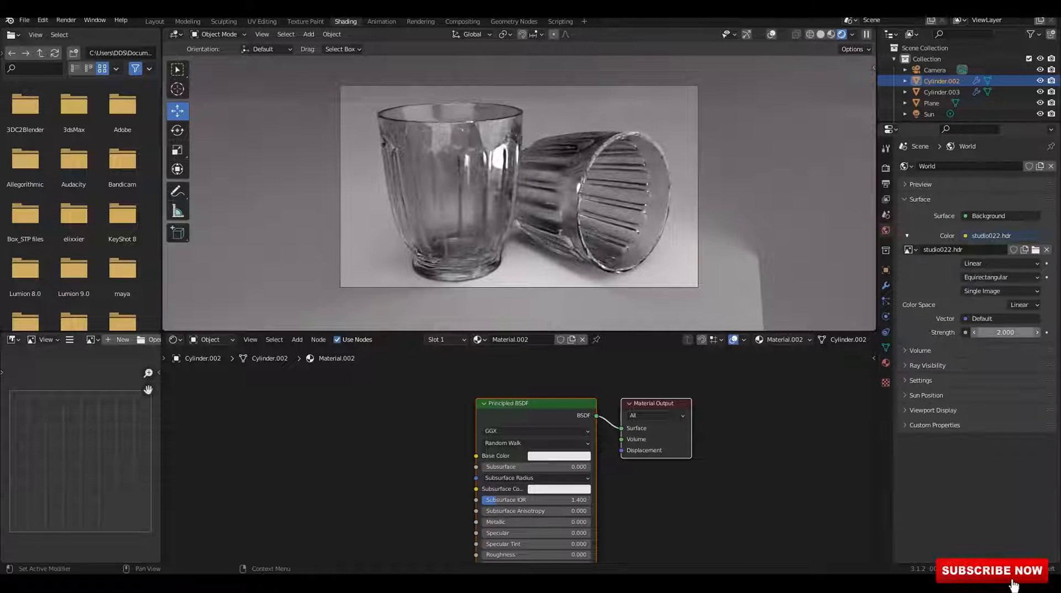
click(1005, 332)
key(Return)
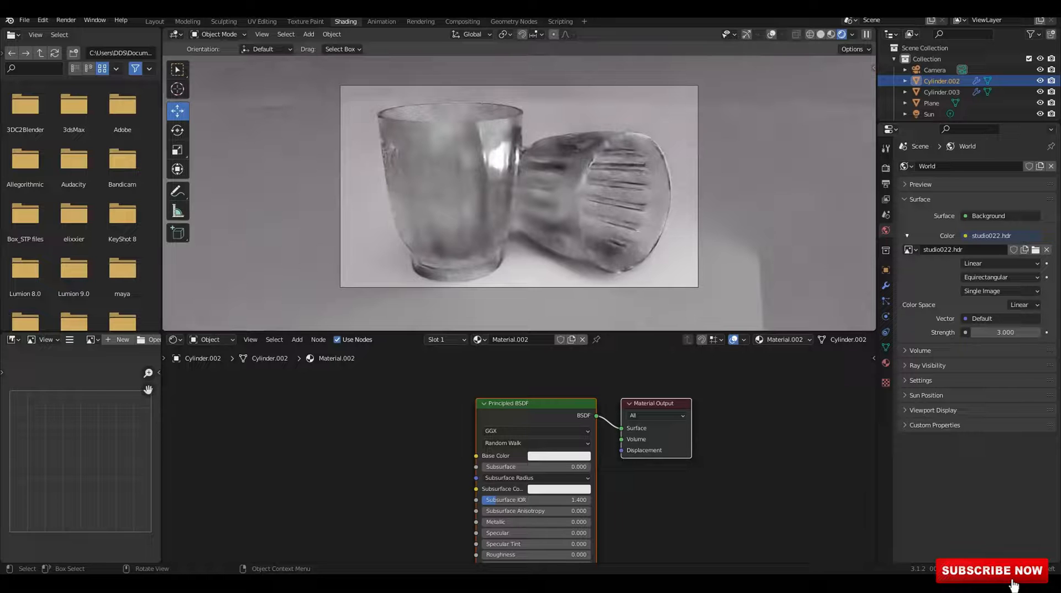
- Render the final camera image and inspect both glasses up close in the result
click(65, 21)
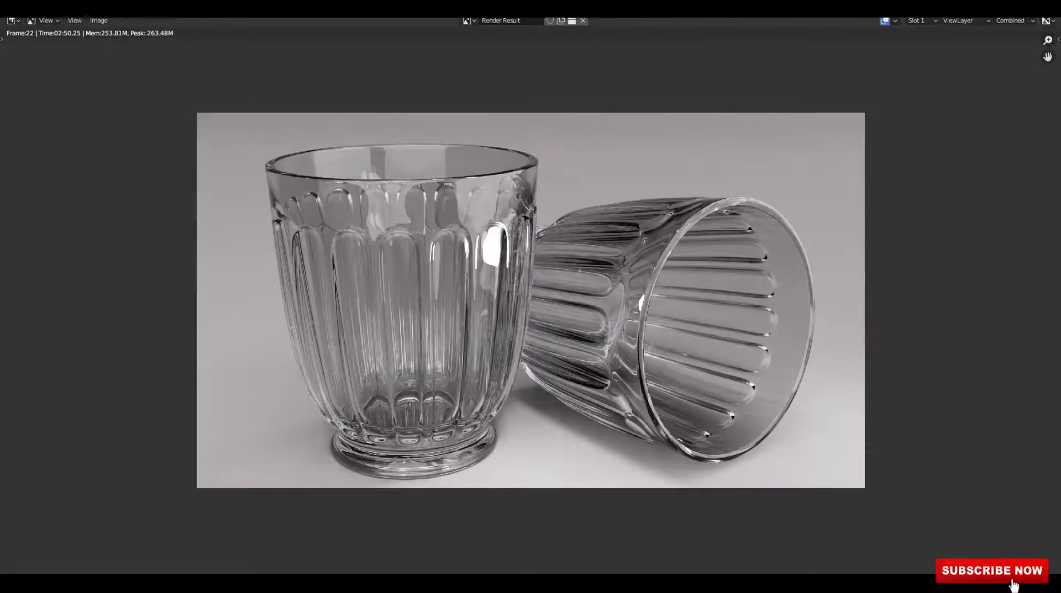
scroll(530, 301, up, 1)
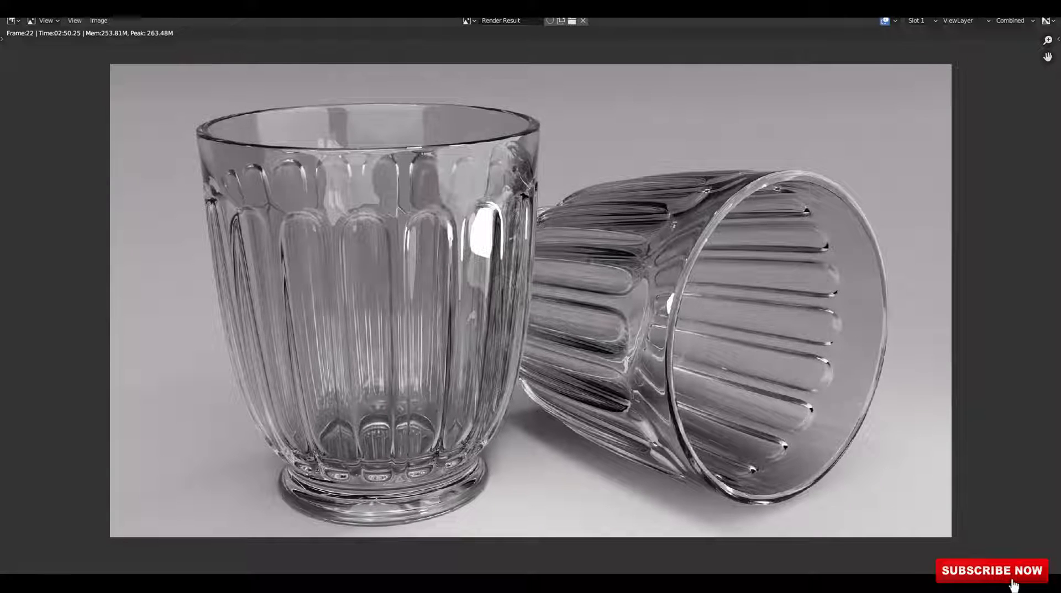
mouse_move(530, 300)
middle_down()
mouse_move(541, 334)
mouse_move(545, 293)
middle_up()
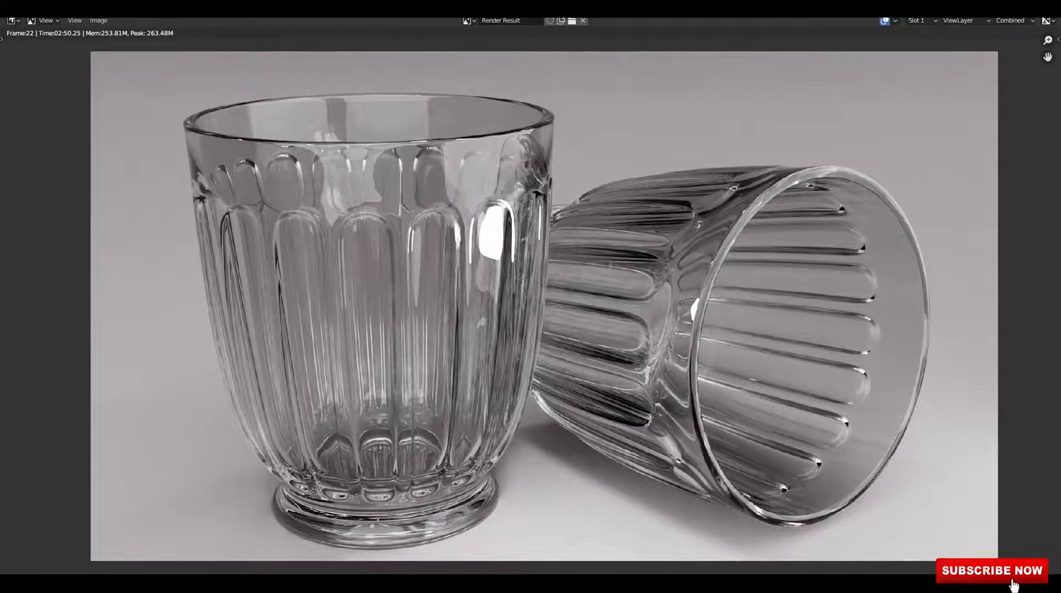